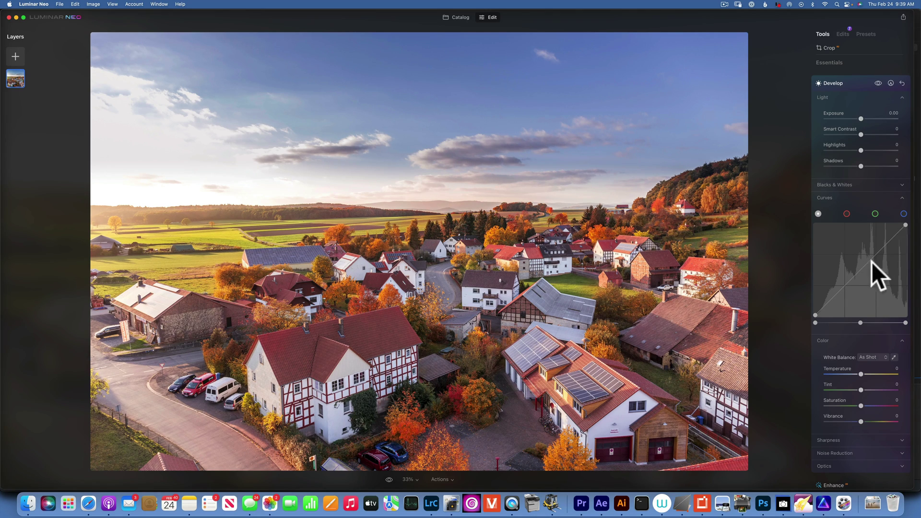
- Try darkening the midtones of the village photo by lowering a middle point on the RGB curve, and remove that point
{"action": "left_click", "coordinate": [857, 271]}
{"action": "mouse_move", "coordinate": [857, 271]}
{"action": "left_mouse_down"}
{"action": "mouse_move", "coordinate": [851, 262]}
{"action": "mouse_move", "coordinate": [865, 277]}
{"action": "left_mouse_up"}
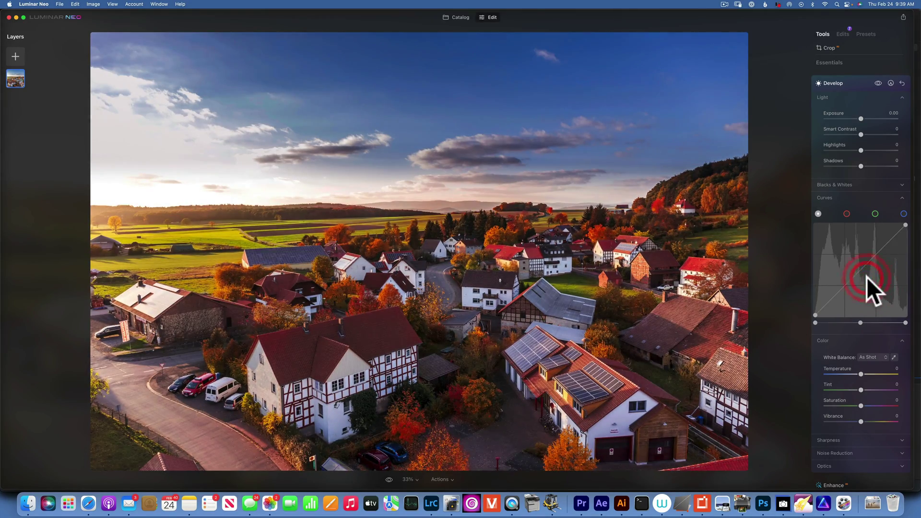
{"action": "double_click", "coordinate": [866, 277]}
- Try raising the RGB curve's black point to fade the shadows, and return both curve ends to their corners
{"action": "left_click_drag", "start_coordinate": [813, 313], "coordinate": [810, 301]}
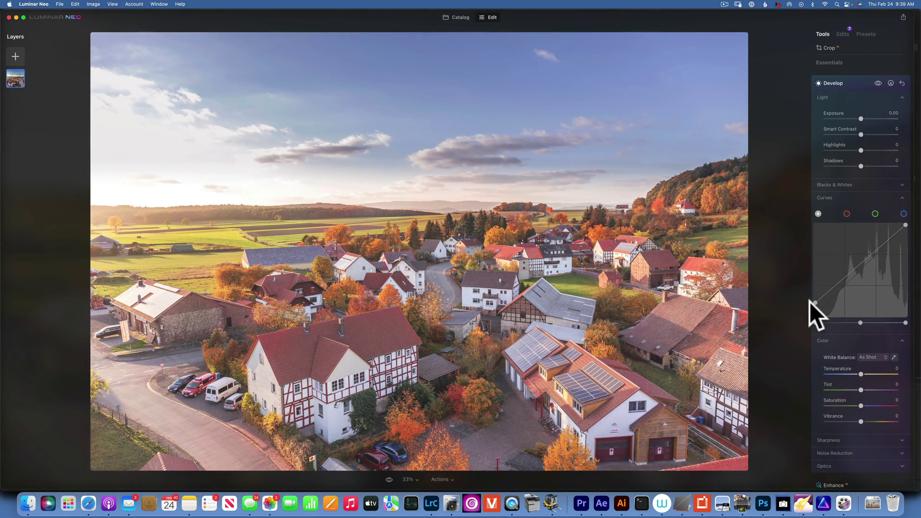
{"action": "left_click_drag", "start_coordinate": [816, 300], "coordinate": [812, 330]}
{"action": "mouse_move", "coordinate": [906, 225]}
{"action": "left_mouse_down"}
{"action": "mouse_move", "coordinate": [910, 238]}
{"action": "mouse_move", "coordinate": [906, 225]}
{"action": "left_mouse_up"}
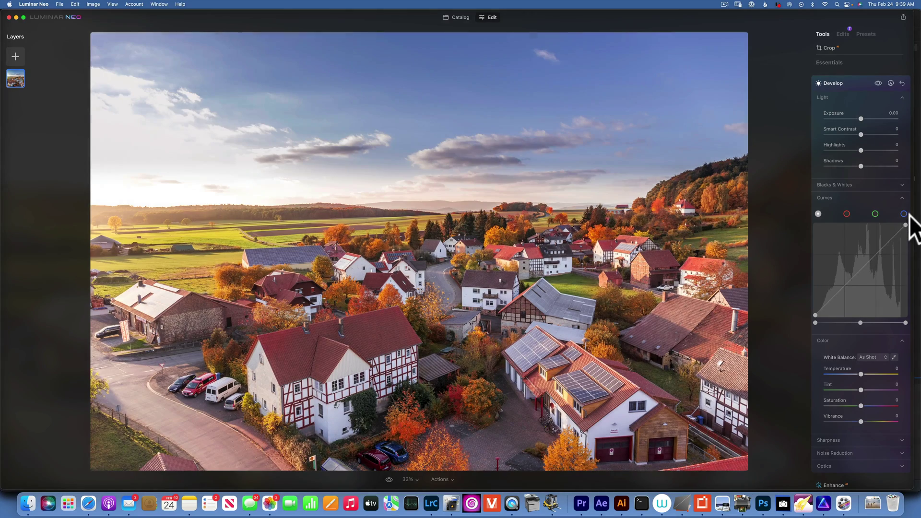
{"action": "left_click", "coordinate": [808, 317]}
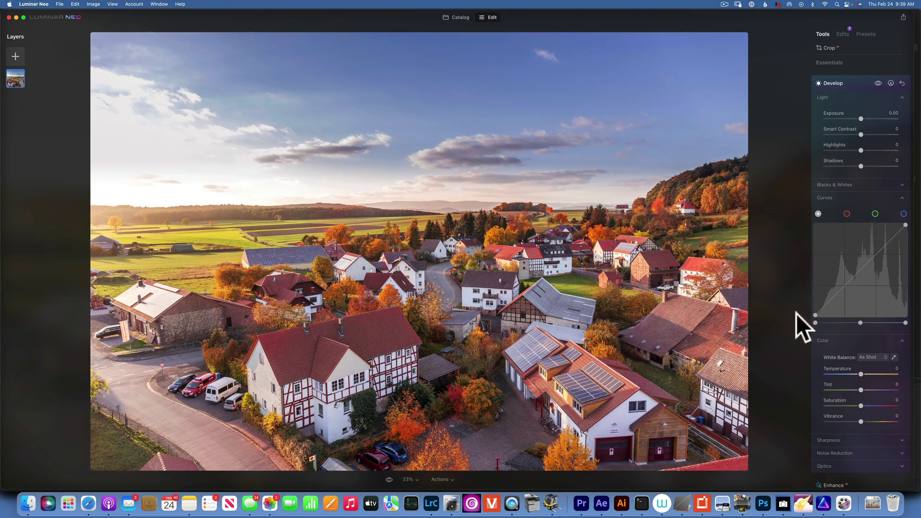
- Try a matte look with a raised black point, a slightly lowered white point, a shadow point and a midtone point on the RGB curve
{"action": "left_click_drag", "start_coordinate": [815, 315], "coordinate": [810, 304]}
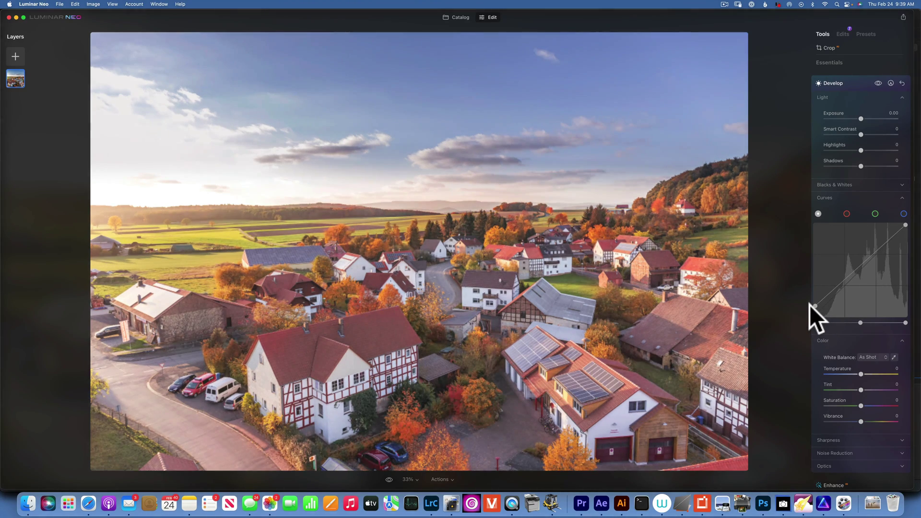
{"action": "left_click_drag", "start_coordinate": [906, 225], "coordinate": [906, 229]}
{"action": "left_click", "coordinate": [904, 246]}
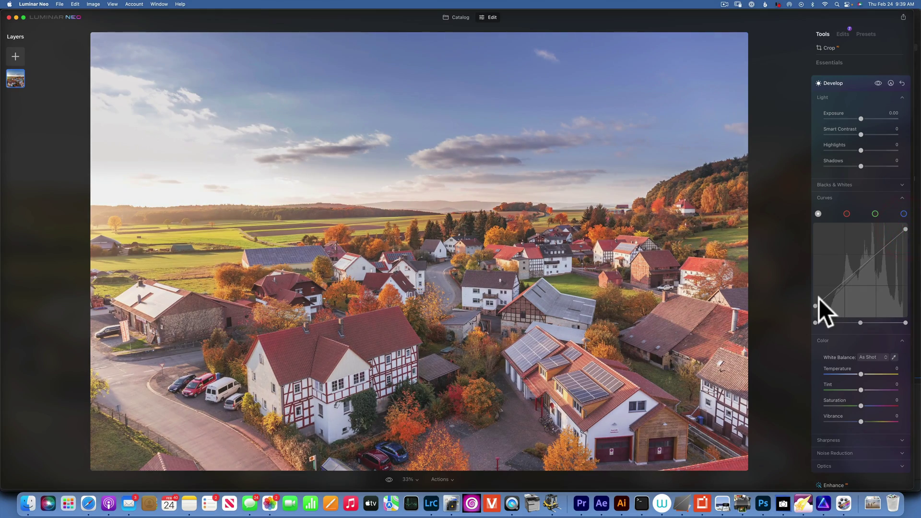
{"action": "left_click_drag", "start_coordinate": [822, 297], "coordinate": [873, 264]}
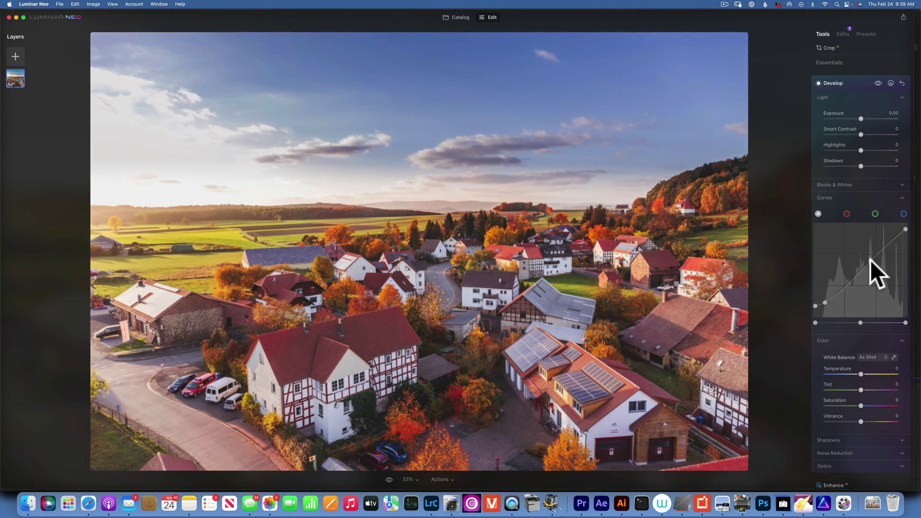
- Compare the village photo with and without the matte curve, and reset the Develop adjustments
{"action": "left_click", "coordinate": [878, 83]}
{"action": "left_click", "coordinate": [878, 83]}
{"action": "left_click", "coordinate": [902, 83]}
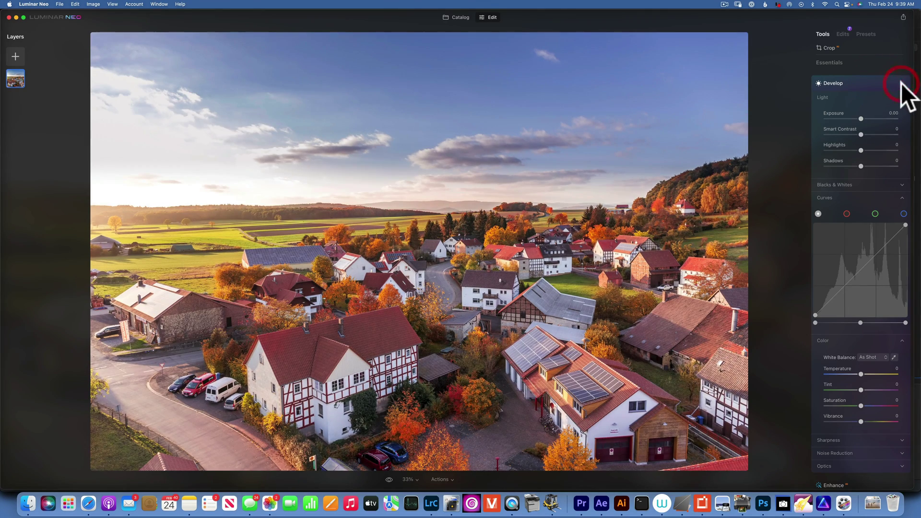
- Try a contrast S-curve with three points, pulling the shadow point down and the highlight point up
{"action": "left_click", "coordinate": [836, 295]}
{"action": "left_click", "coordinate": [860, 269]}
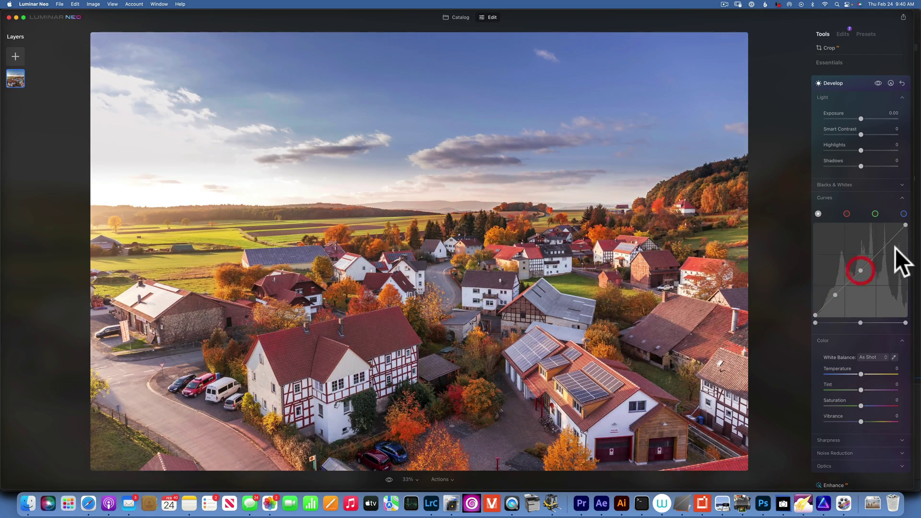
{"action": "left_click", "coordinate": [886, 244]}
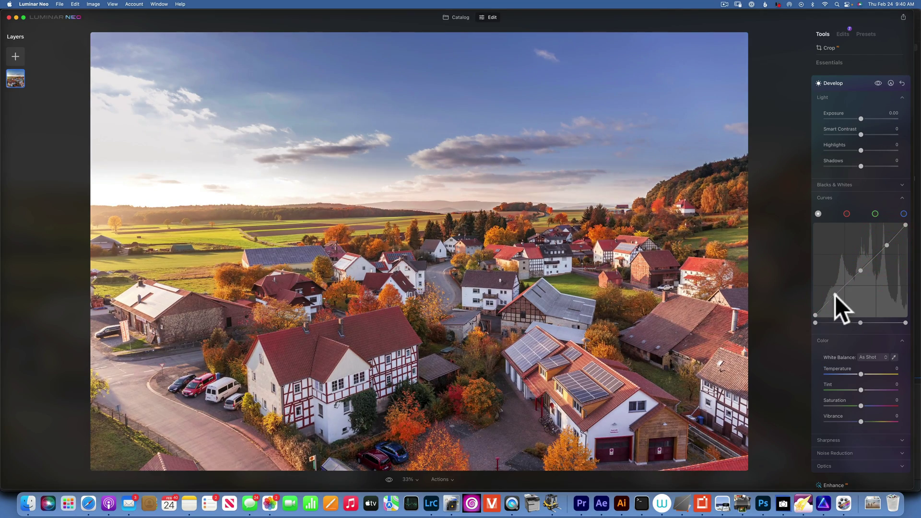
{"action": "left_click_drag", "start_coordinate": [835, 293], "coordinate": [836, 298]}
{"action": "left_click_drag", "start_coordinate": [886, 245], "coordinate": [884, 241]}
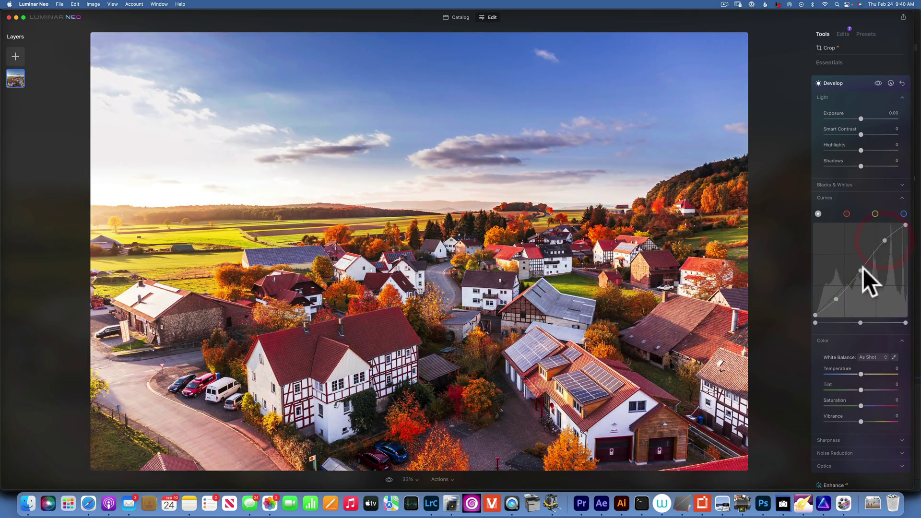
- Compare the village photo with and without the S-curve, and reset the Develop adjustments
{"action": "left_click", "coordinate": [878, 82]}
{"action": "left_click", "coordinate": [879, 82]}
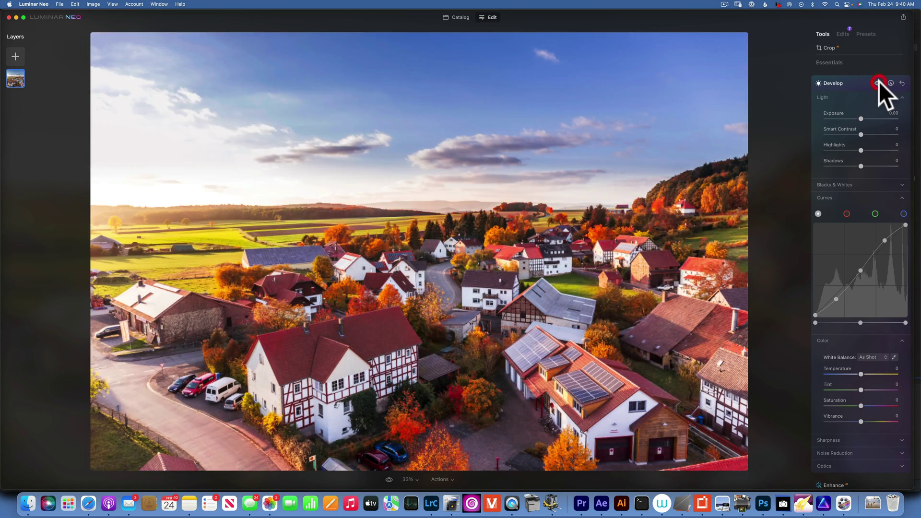
{"action": "left_click", "coordinate": [879, 82]}
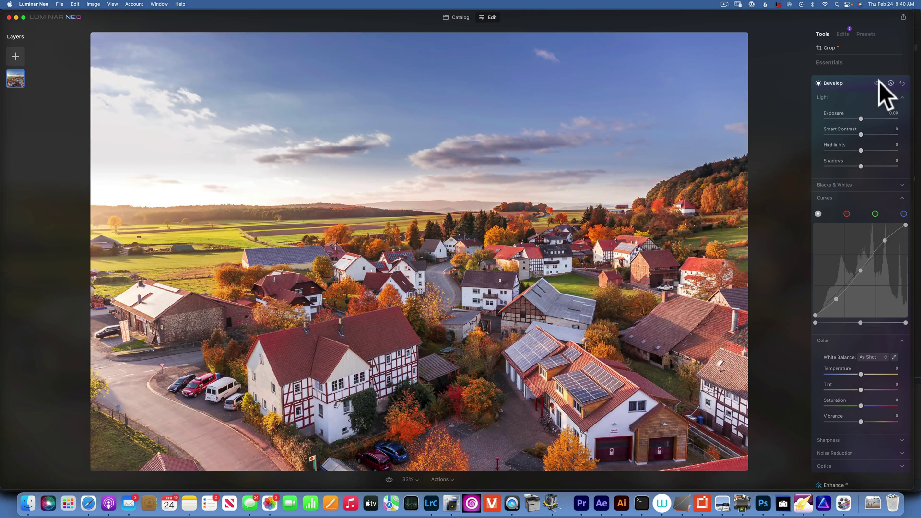
{"action": "left_click", "coordinate": [878, 82]}
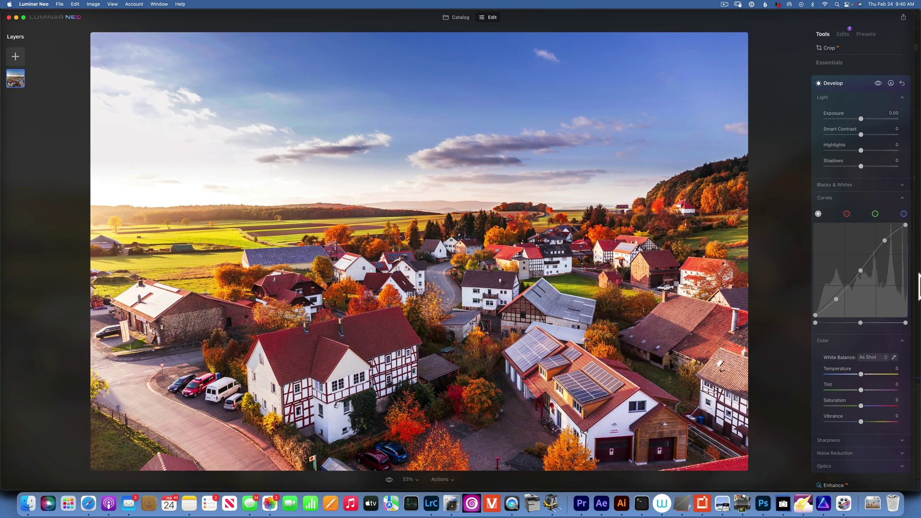
{"action": "left_click", "coordinate": [901, 83]}
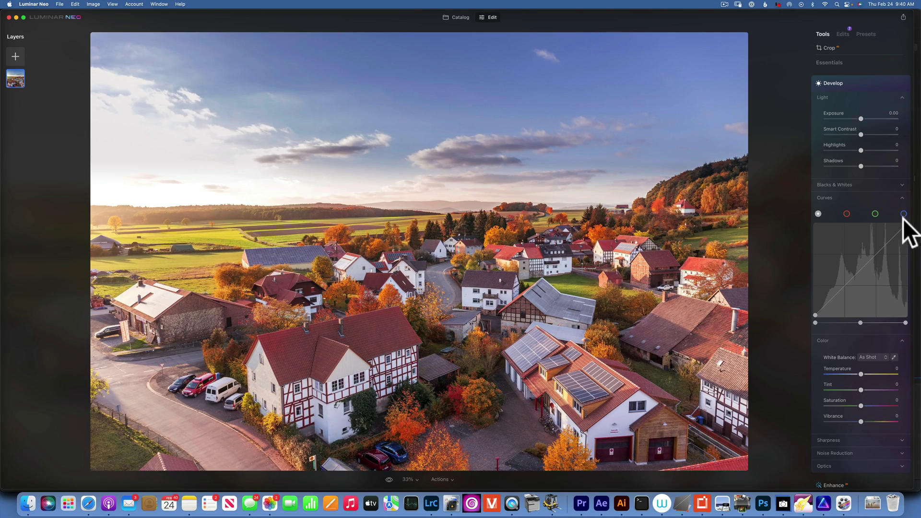
- Try moving the white point and the black point of the RGB curve, returning each to its corner
{"action": "mouse_move", "coordinate": [905, 222]}
{"action": "left_mouse_down"}
{"action": "mouse_move", "coordinate": [885, 221]}
{"action": "mouse_move", "coordinate": [907, 225]}
{"action": "left_mouse_up"}
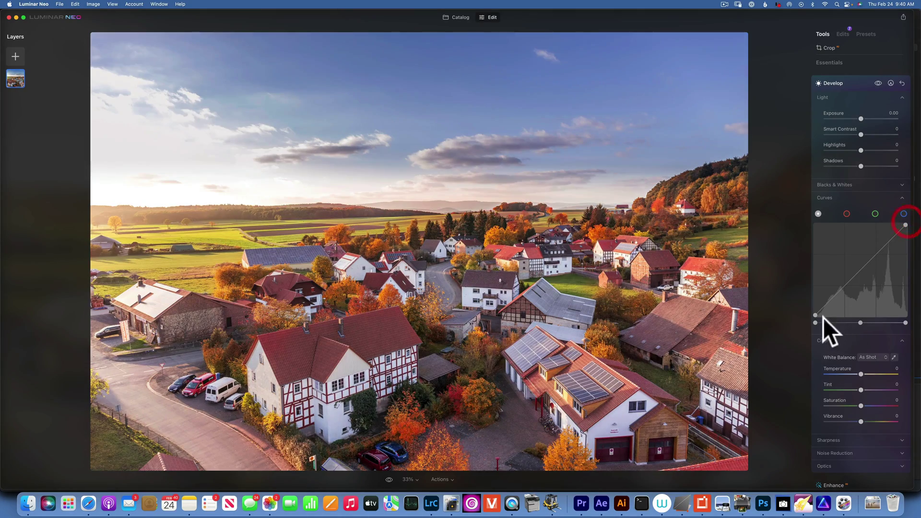
{"action": "mouse_move", "coordinate": [815, 315]}
{"action": "left_mouse_down"}
{"action": "mouse_move", "coordinate": [834, 319]}
{"action": "mouse_move", "coordinate": [804, 317]}
{"action": "left_mouse_up"}
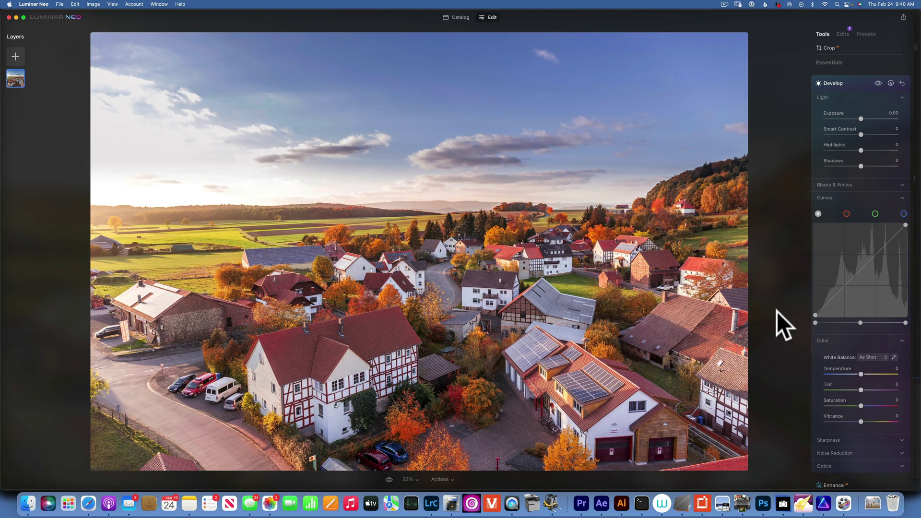
- View the red, green and blue channel curves in turn
{"action": "left_click", "coordinate": [846, 213]}
{"action": "left_click", "coordinate": [875, 213]}
{"action": "left_click", "coordinate": [903, 211]}
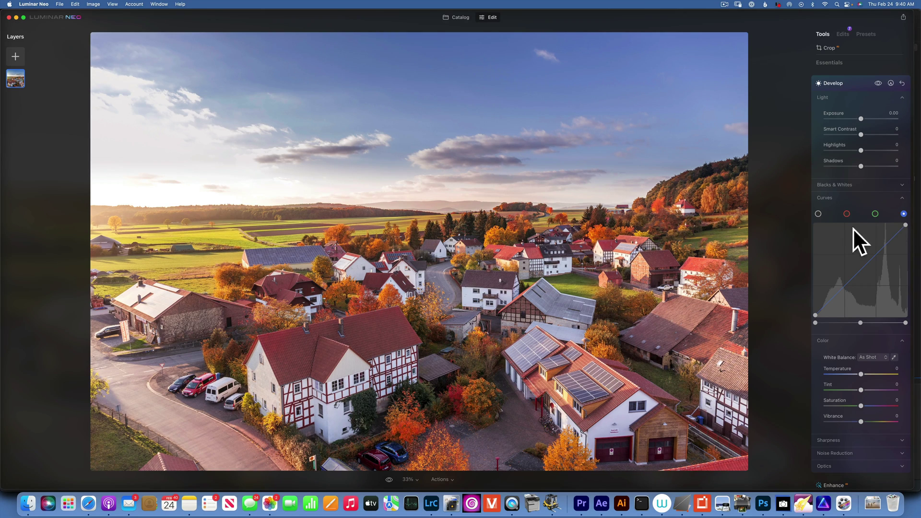
- Open the starry-sky rock formation photo from the catalog for editing, and show its combined RGB curve in Develop
{"action": "left_click", "coordinate": [458, 17]}
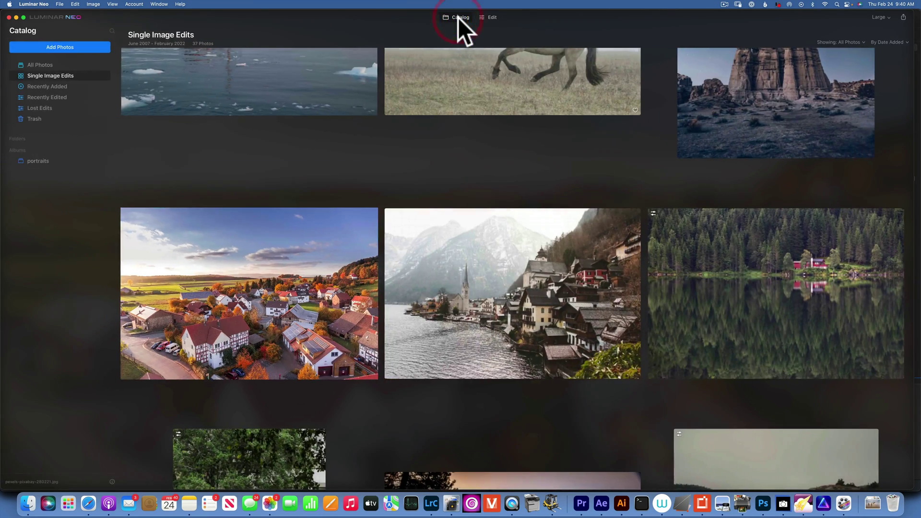
{"action": "scroll", "coordinate": [407, 149], "scroll_direction": "up", "scroll_amount": 4}
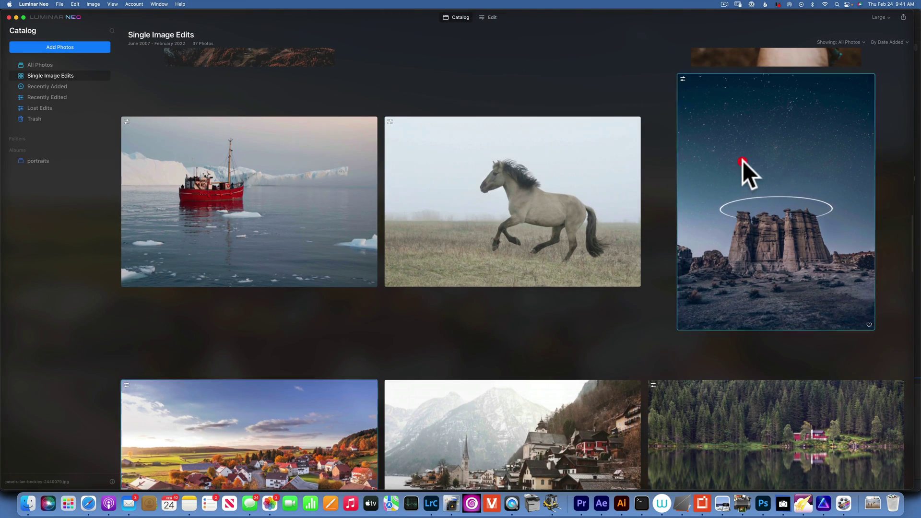
{"action": "double_click", "coordinate": [742, 160]}
{"action": "left_click", "coordinate": [493, 17]}
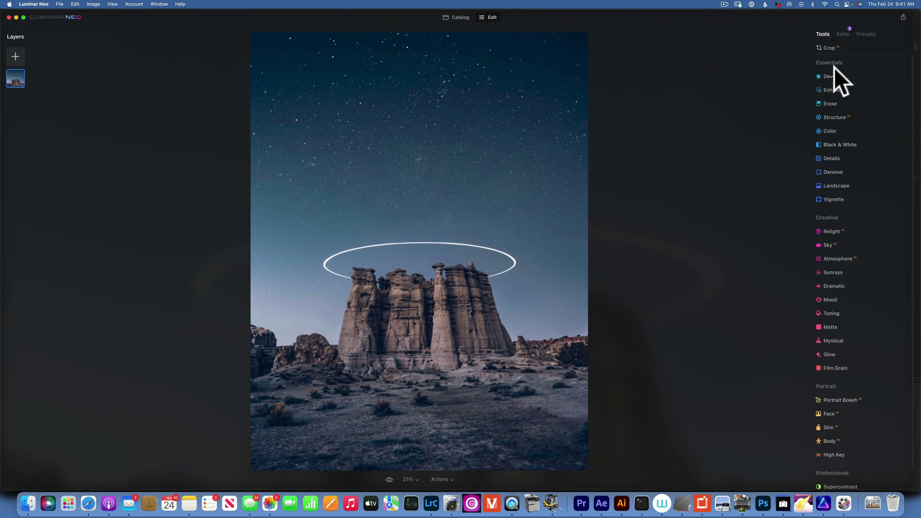
{"action": "left_click", "coordinate": [835, 76]}
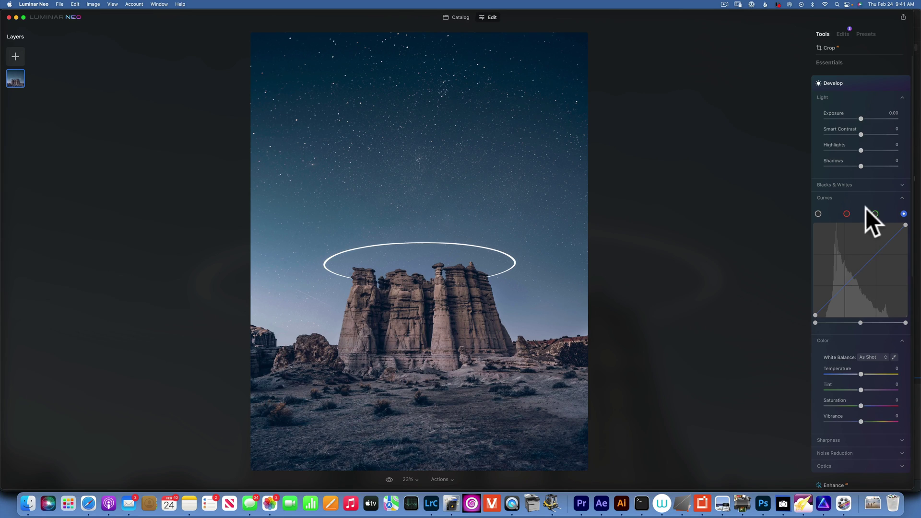
{"action": "left_click", "coordinate": [818, 214]}
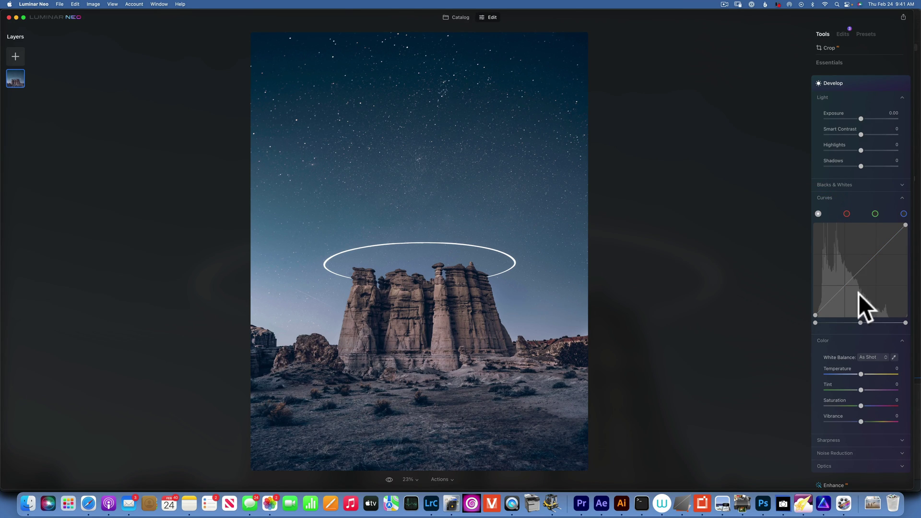
- Try a contrast S-curve on the rock formation photo, lowering the shadow point and raising the highlight point around a fixed midpoint
{"action": "left_click", "coordinate": [837, 293]}
{"action": "left_click_drag", "start_coordinate": [836, 292], "coordinate": [839, 298]}
{"action": "left_click_drag", "start_coordinate": [883, 249], "coordinate": [882, 245]}
- Compare the rock formation photo with and without the S-curve, and reset the Develop adjustments
{"action": "left_click", "coordinate": [878, 82]}
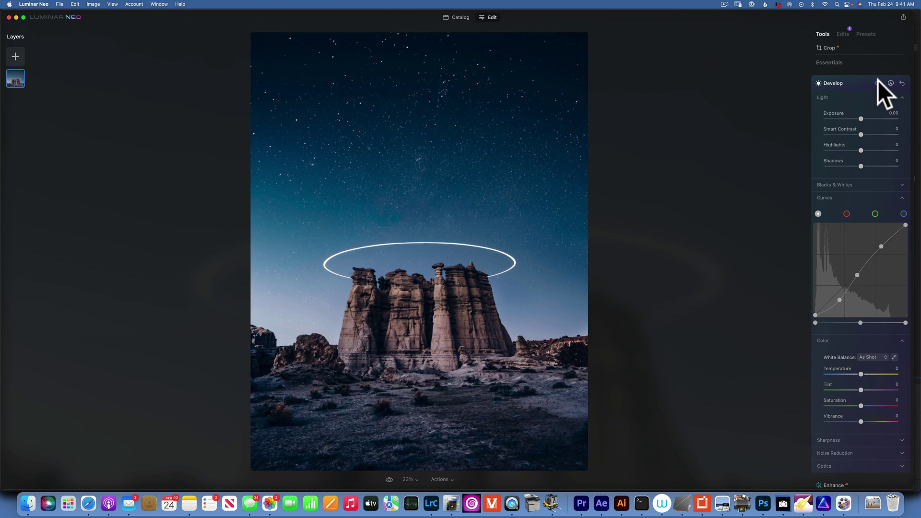
{"action": "left_click", "coordinate": [878, 82]}
{"action": "scroll", "coordinate": [877, 80], "scroll_direction": "down", "scroll_amount": 1}
{"action": "left_click", "coordinate": [878, 81]}
{"action": "left_click", "coordinate": [877, 80]}
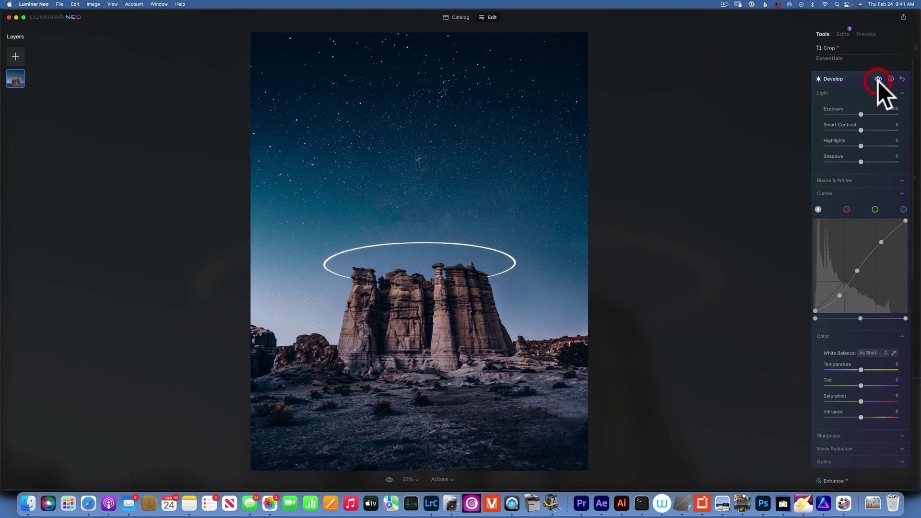
{"action": "left_click", "coordinate": [877, 79]}
{"action": "scroll", "coordinate": [878, 81], "scroll_direction": "down", "scroll_amount": 1}
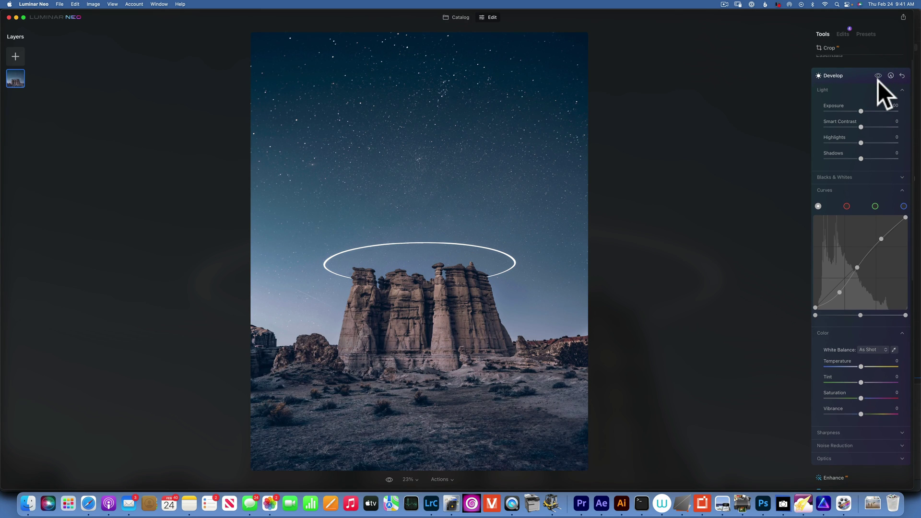
{"action": "left_click", "coordinate": [878, 80]}
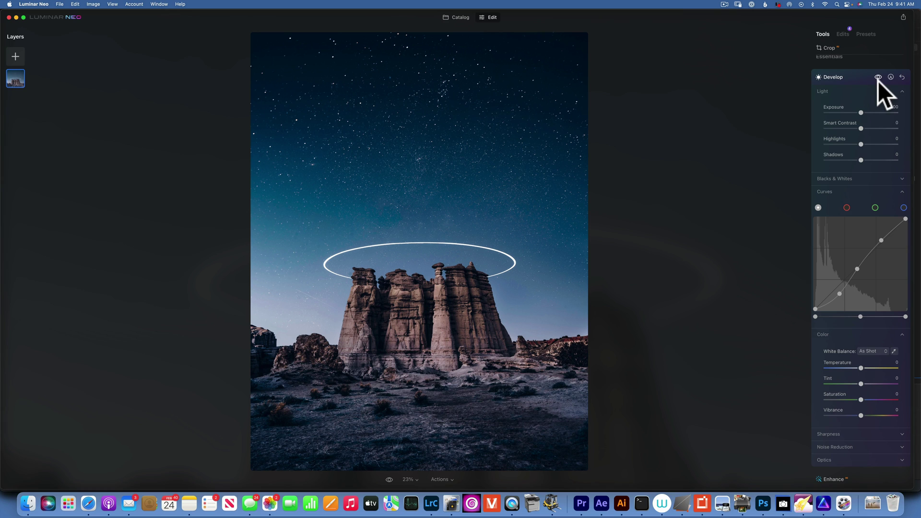
{"action": "left_click", "coordinate": [902, 76]}
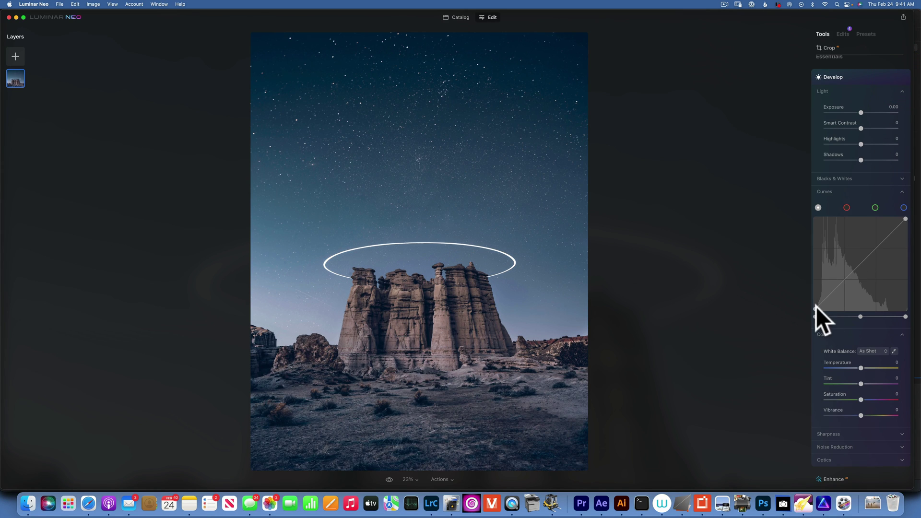
- Give the rock formation photo a matte curve: raise the black point, add a low shadow point and lift an upper-midtone point
{"action": "left_click_drag", "start_coordinate": [815, 307], "coordinate": [826, 297]}
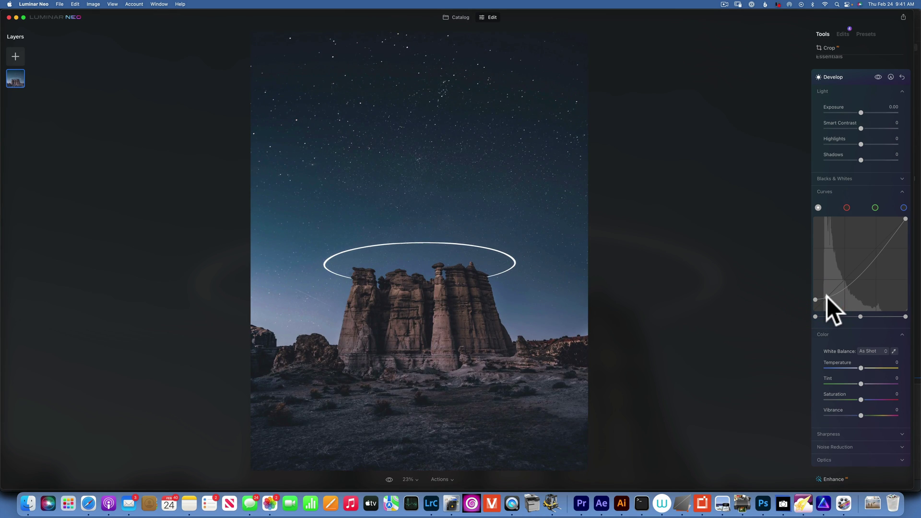
{"action": "left_click_drag", "start_coordinate": [874, 258], "coordinate": [870, 252]}
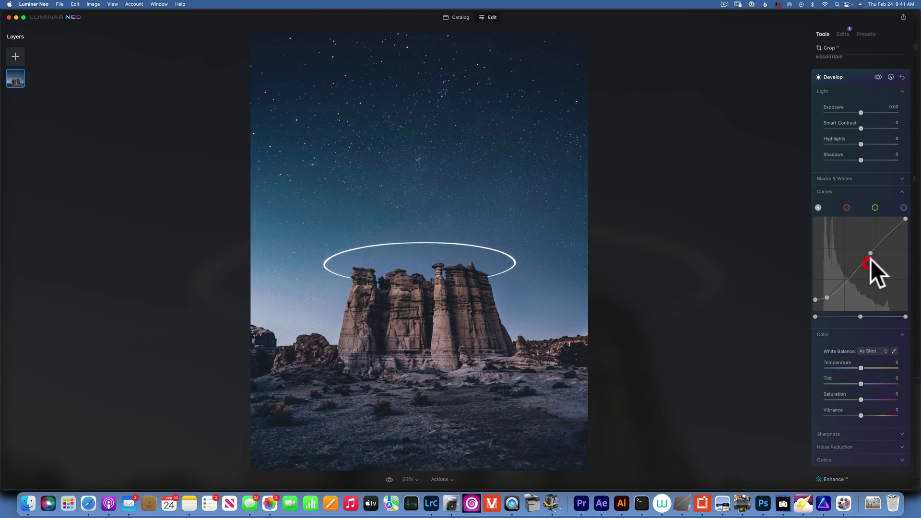
- Compare the rock formation photo with and without the matte curve several times, and return to the catalog
{"action": "left_click", "coordinate": [878, 76]}
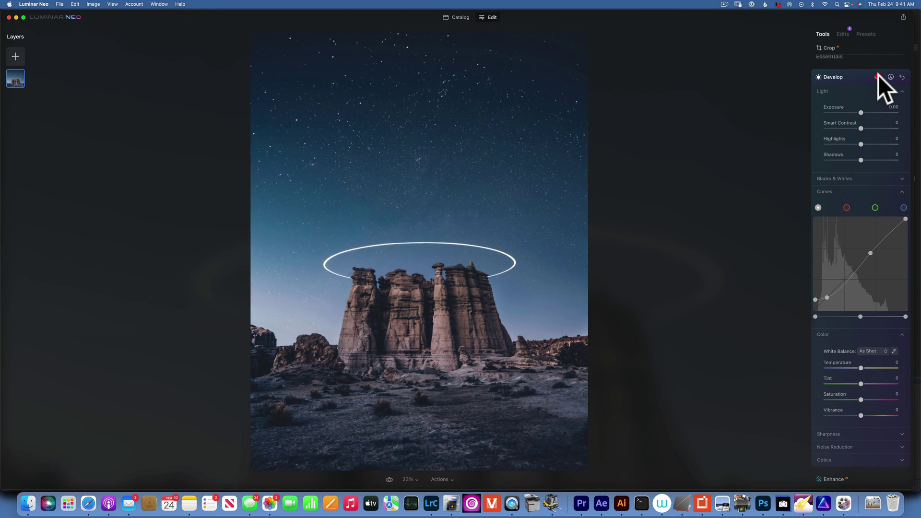
{"action": "left_click", "coordinate": [879, 76]}
{"action": "left_click", "coordinate": [878, 76]}
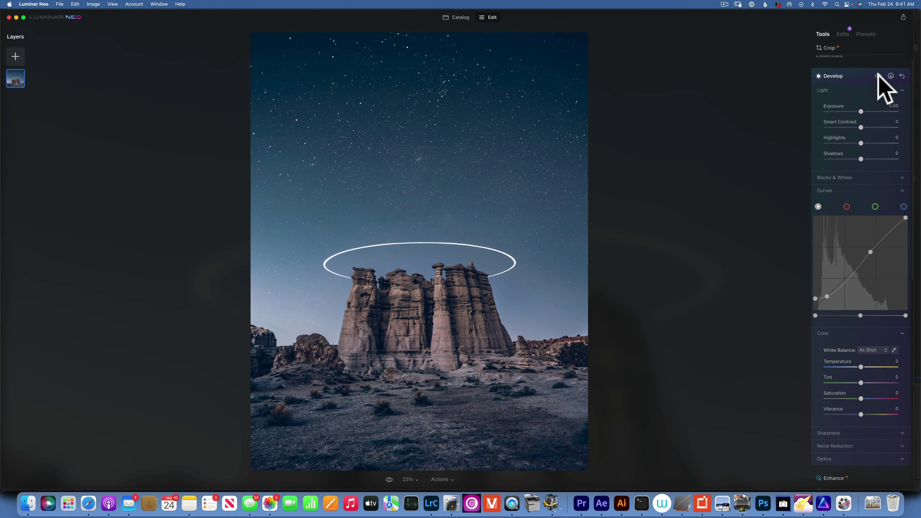
{"action": "left_click", "coordinate": [878, 76]}
{"action": "scroll", "coordinate": [879, 75], "scroll_direction": "down", "scroll_amount": 1}
{"action": "left_click", "coordinate": [879, 75]}
{"action": "scroll", "coordinate": [878, 74], "scroll_direction": "up", "scroll_amount": 1}
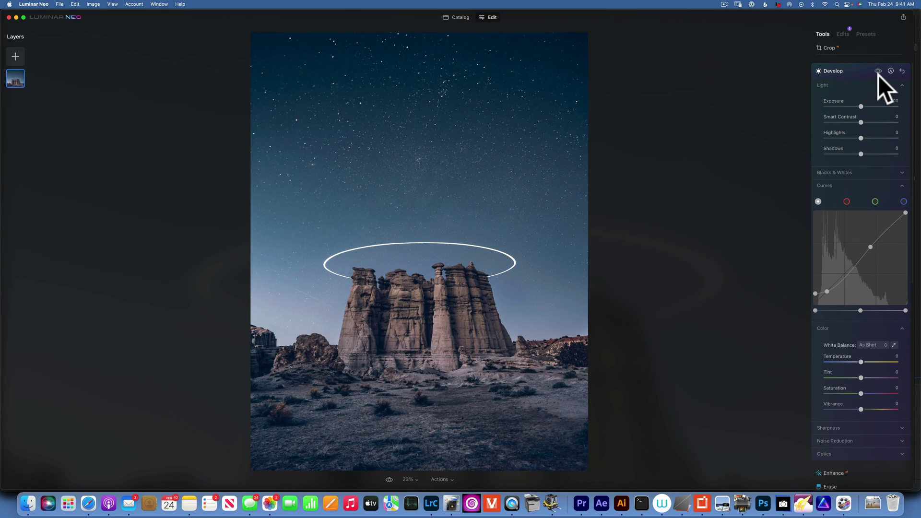
{"action": "left_click", "coordinate": [879, 75]}
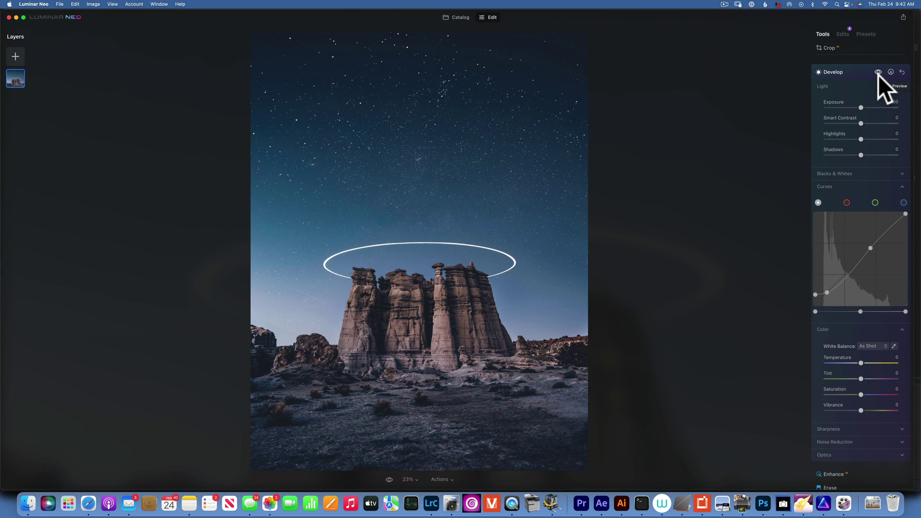
{"action": "left_click", "coordinate": [454, 16]}
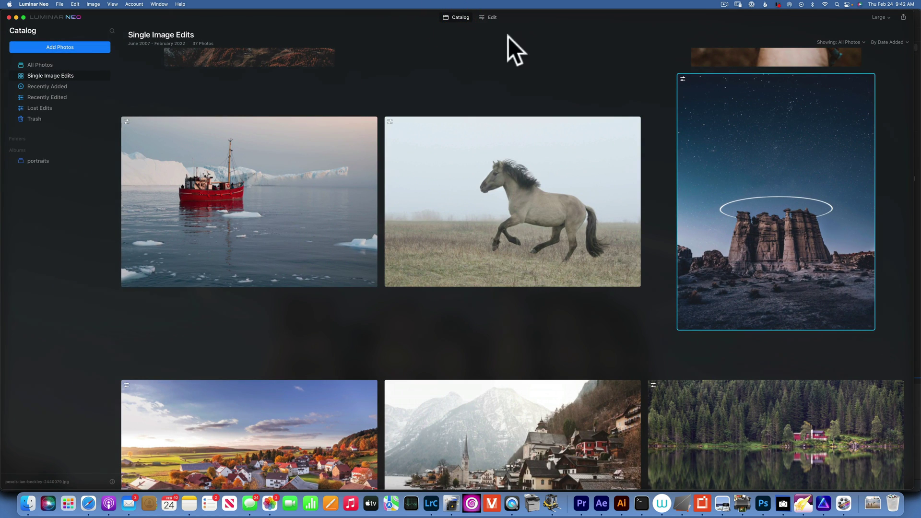
- Open the running horse photo in the Develop tool and move the curve's black point inward to the start of the histogram
{"action": "double_click", "coordinate": [561, 166]}
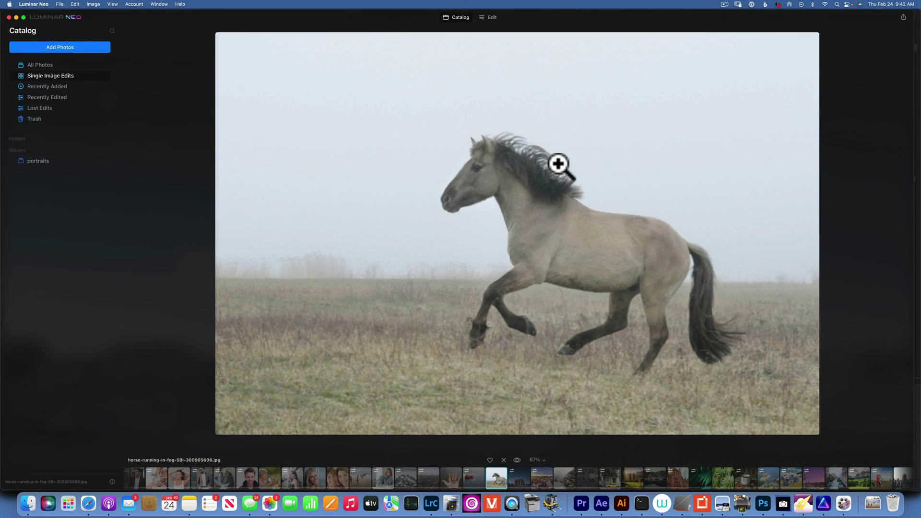
{"action": "left_click", "coordinate": [491, 16]}
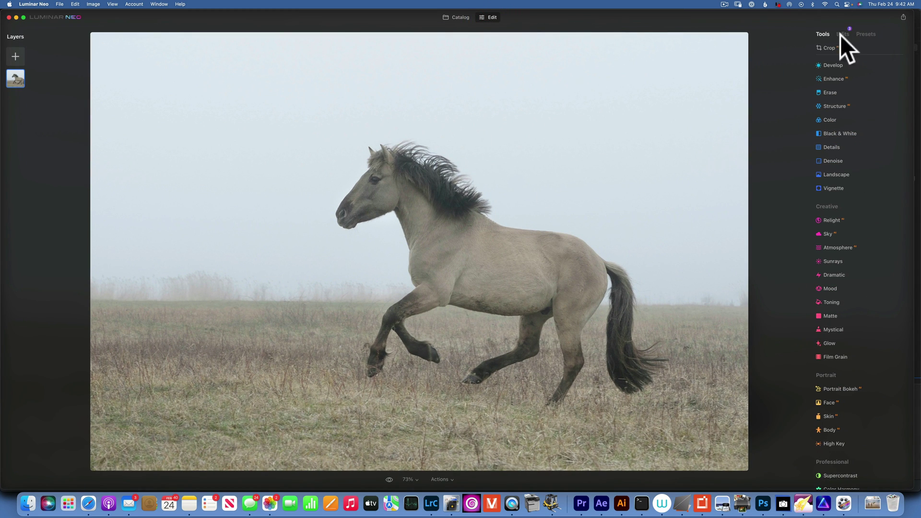
{"action": "left_click", "coordinate": [833, 63]}
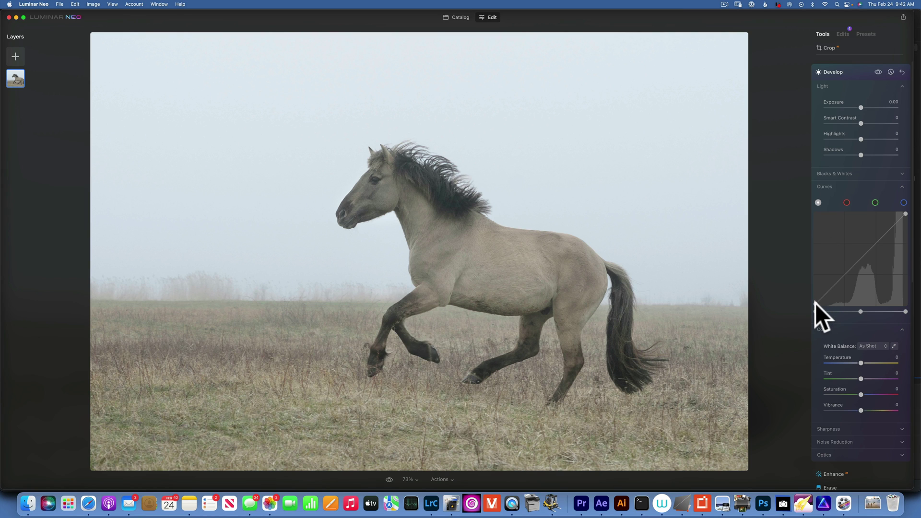
{"action": "left_click_drag", "start_coordinate": [815, 303], "coordinate": [820, 306]}
{"action": "left_click", "coordinate": [821, 305]}
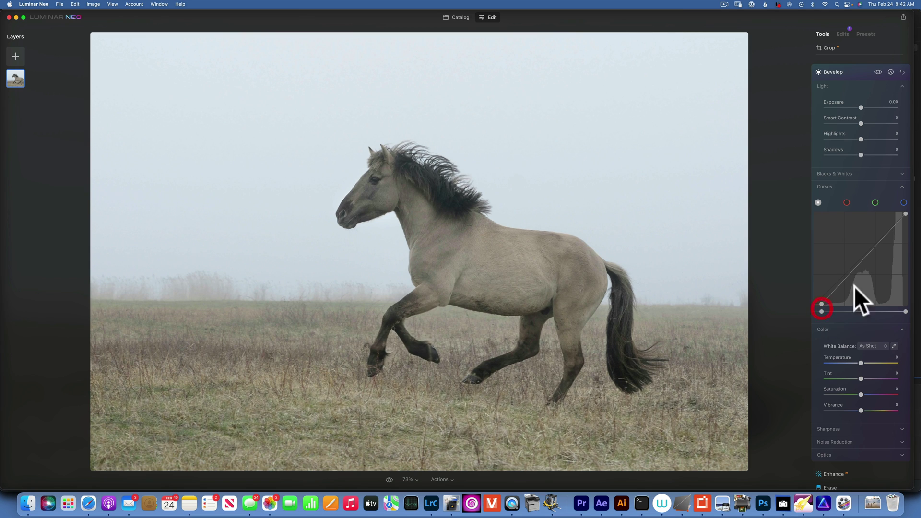
- Shape a contrast S-curve on the horse photo by fixing the midpoint, lowering a shadow point and slightly raising a highlight point
{"action": "left_click", "coordinate": [864, 257]}
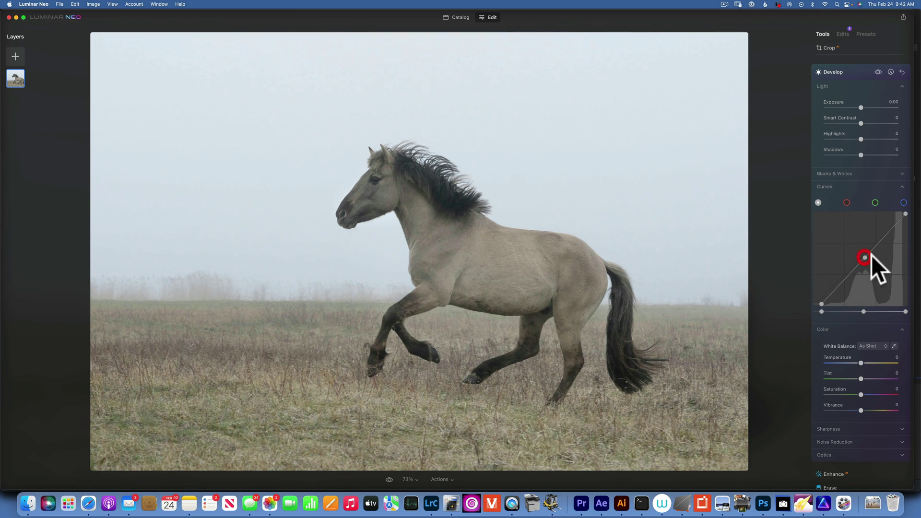
{"action": "left_click", "coordinate": [890, 232]}
{"action": "mouse_move", "coordinate": [845, 283]}
{"action": "left_mouse_down"}
{"action": "mouse_move", "coordinate": [833, 287]}
{"action": "mouse_move", "coordinate": [843, 288]}
{"action": "left_mouse_up"}
{"action": "left_click", "coordinate": [888, 228]}
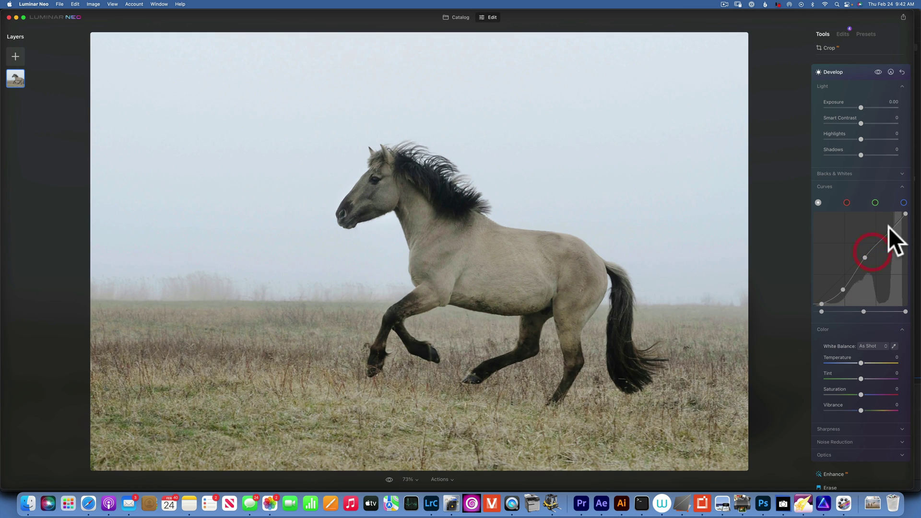
{"action": "left_click", "coordinate": [887, 229]}
- Compare the horse photo with and without the contrast curve twice, and return to the catalog
{"action": "left_click", "coordinate": [878, 71]}
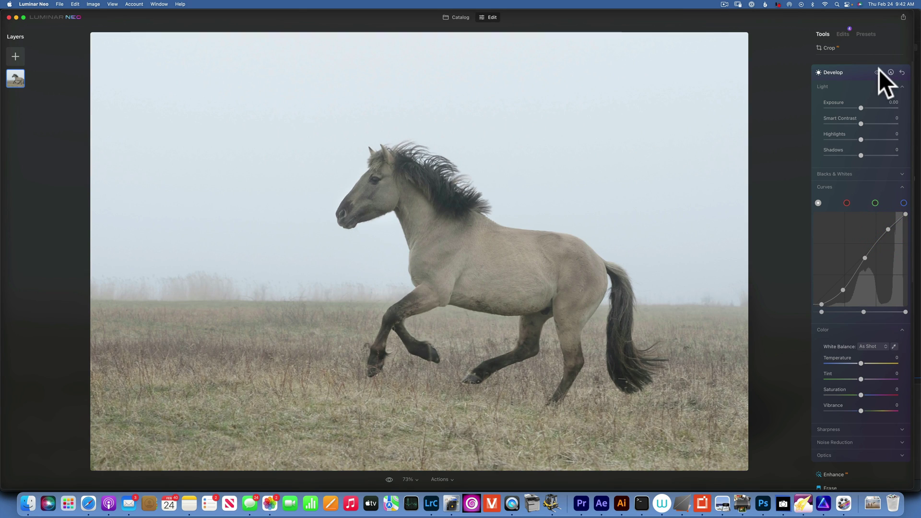
{"action": "left_click", "coordinate": [878, 72]}
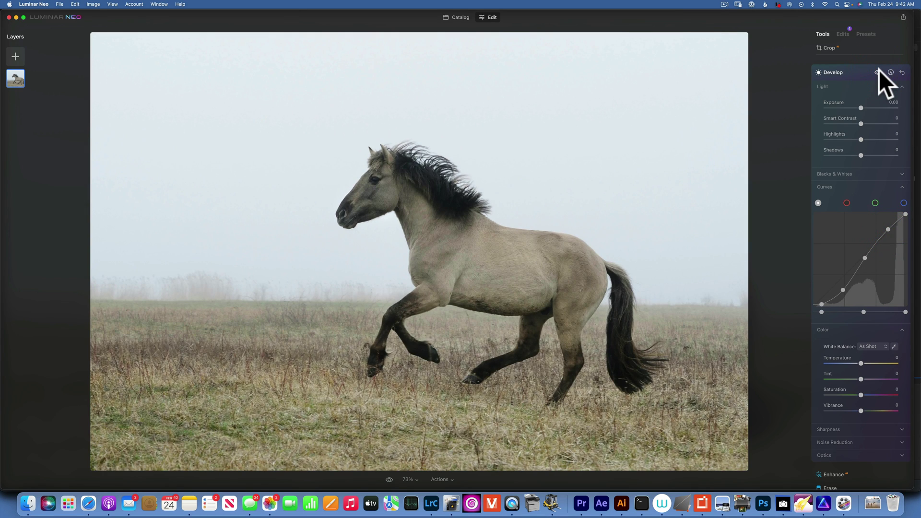
{"action": "left_click", "coordinate": [878, 72]}
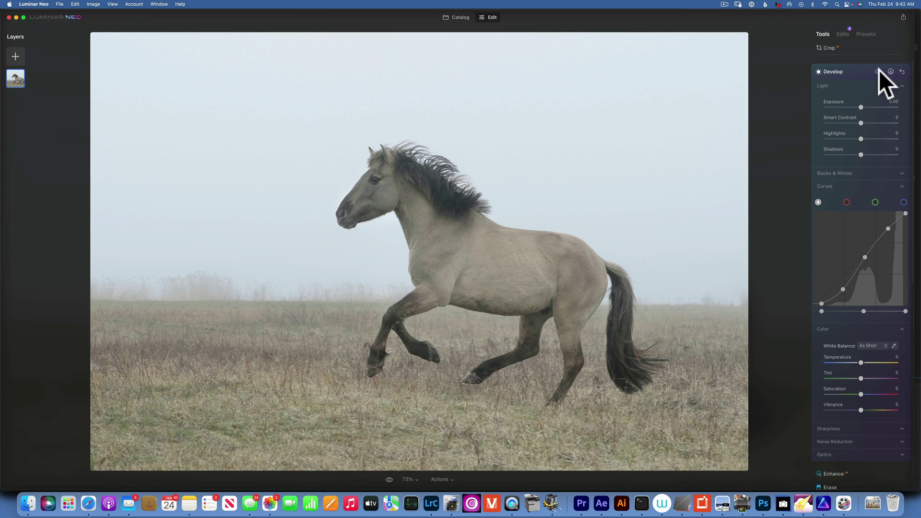
{"action": "left_click", "coordinate": [878, 72]}
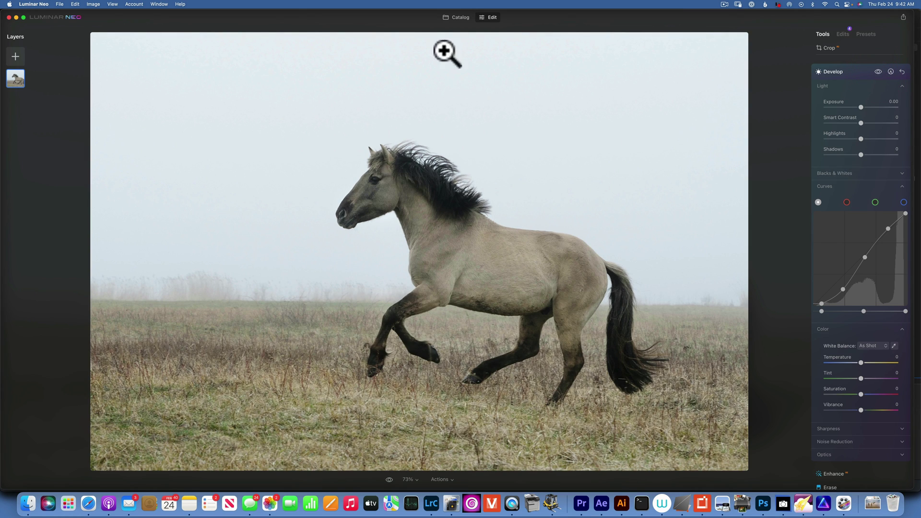
{"action": "left_click", "coordinate": [460, 17]}
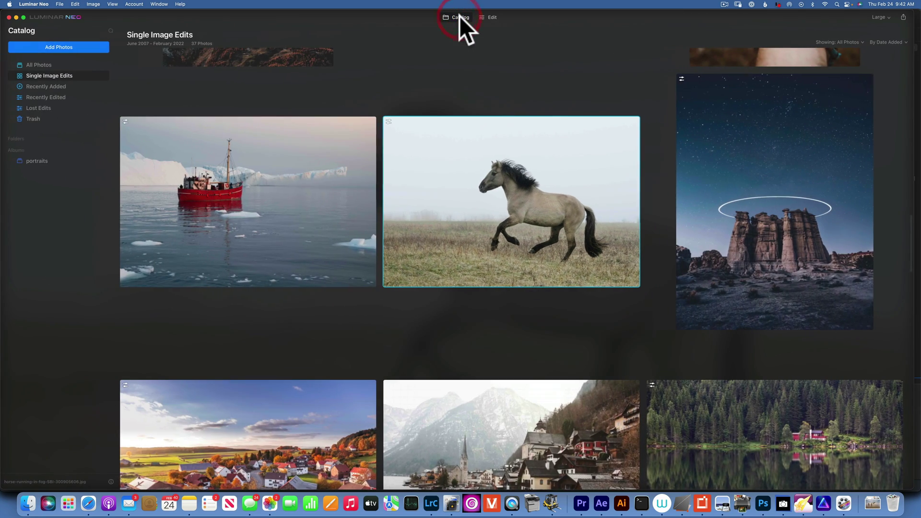
- Open the photo of the woman on the phone in the Develop tool and pull the master curve's midpoint down slightly
{"action": "scroll", "coordinate": [566, 280], "scroll_direction": "up", "scroll_amount": 10}
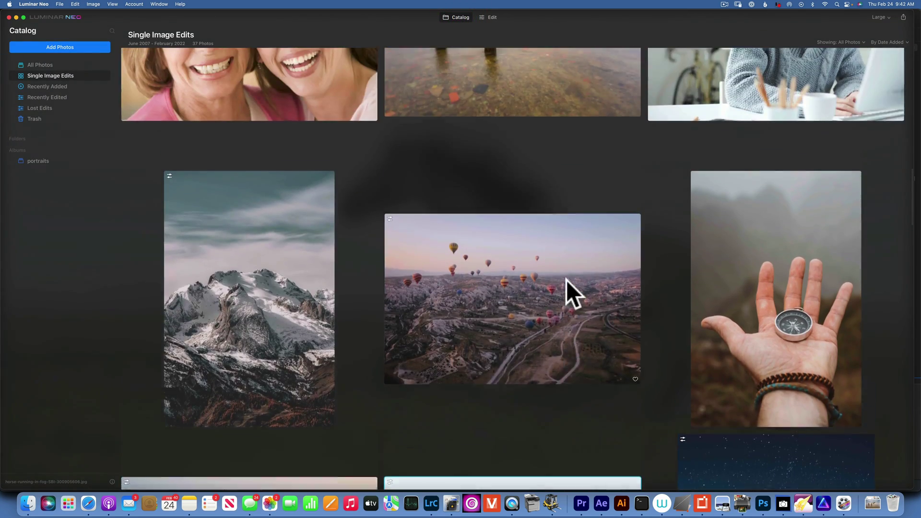
{"action": "scroll", "coordinate": [566, 280], "scroll_direction": "up", "scroll_amount": 3}
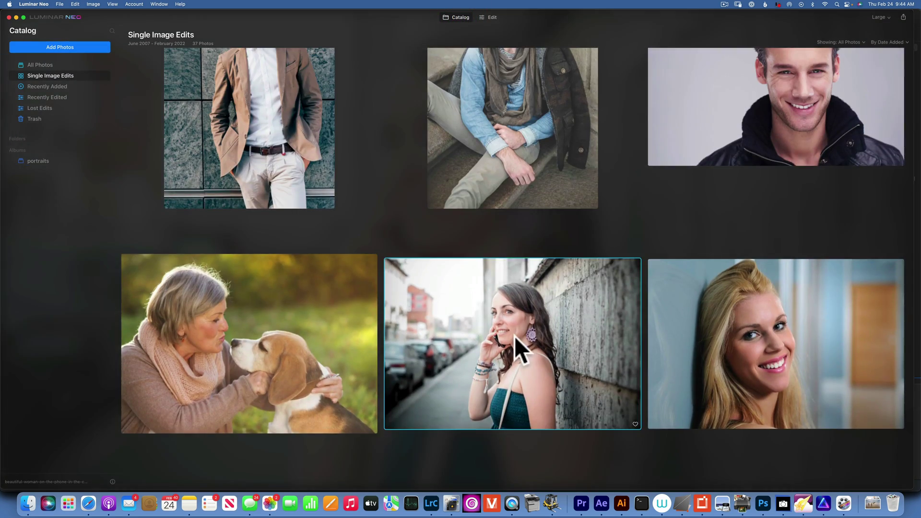
{"action": "double_click", "coordinate": [514, 335]}
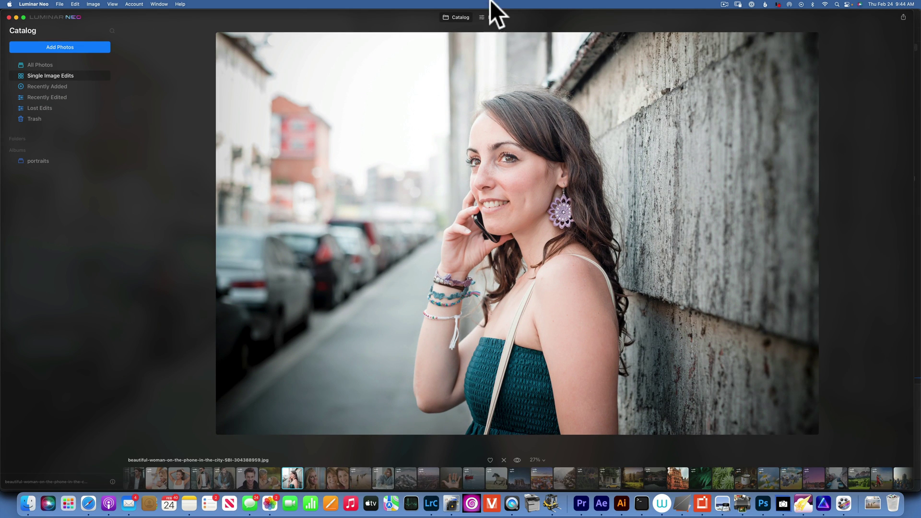
{"action": "left_click", "coordinate": [492, 17]}
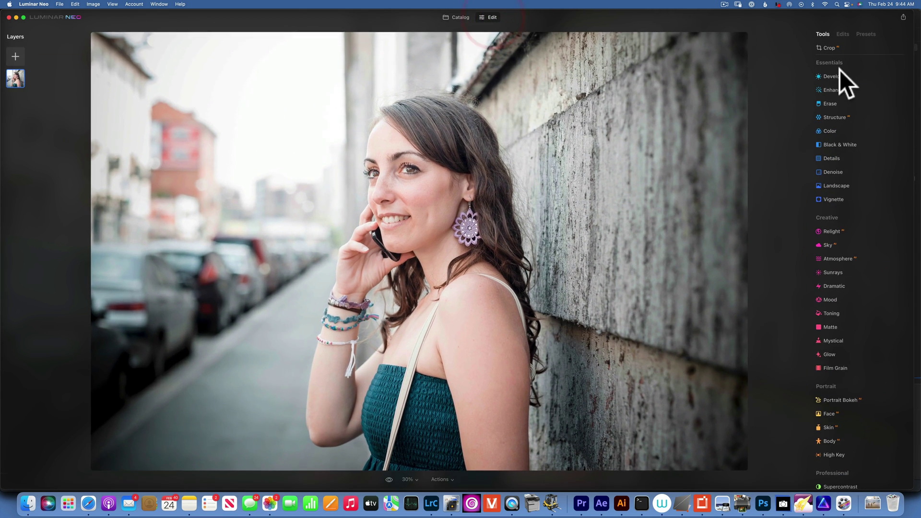
{"action": "left_click", "coordinate": [836, 76]}
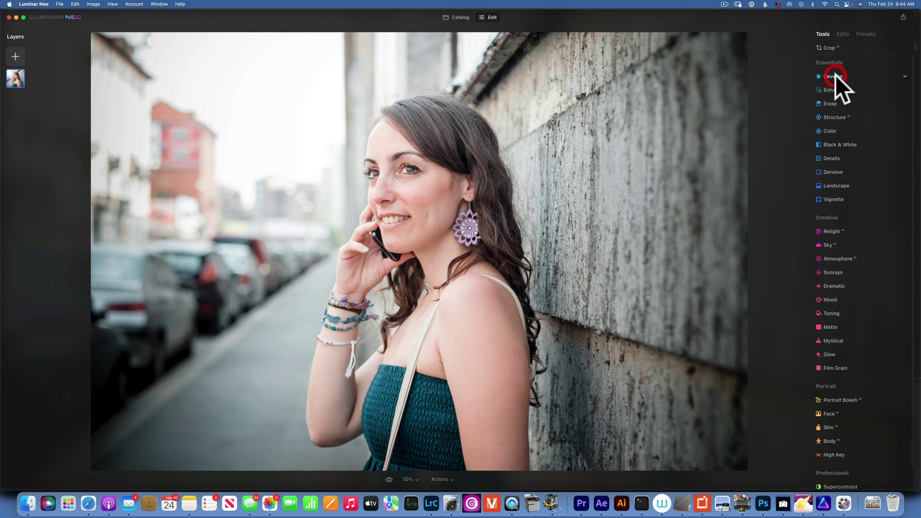
{"action": "left_click", "coordinate": [818, 214]}
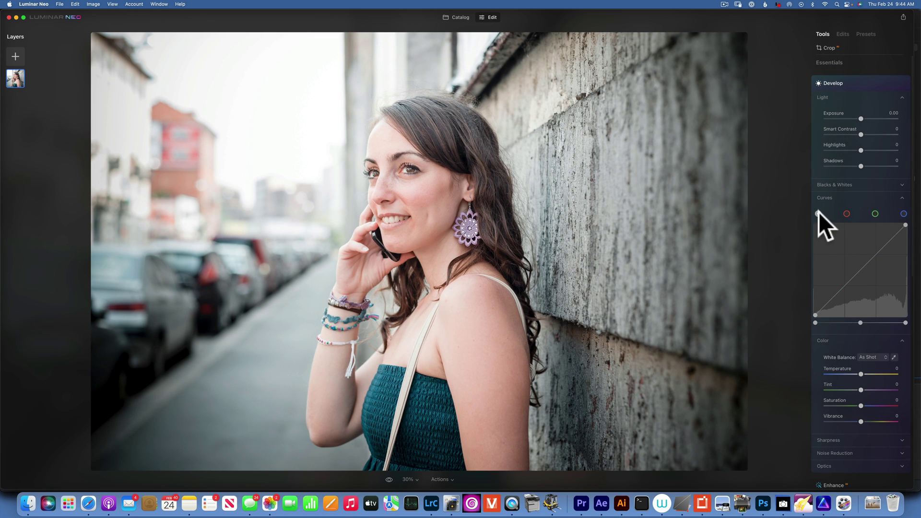
{"action": "left_click_drag", "start_coordinate": [859, 270], "coordinate": [865, 274]}
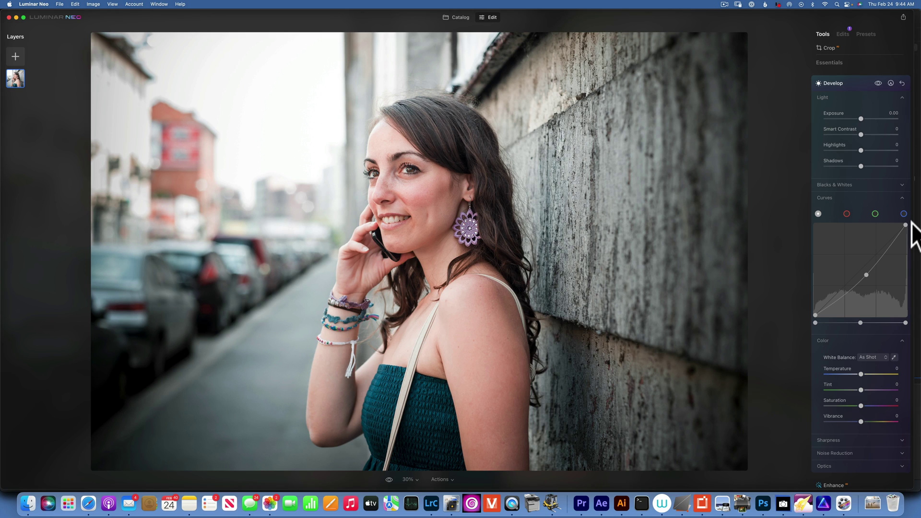
- Examine the red, green and blue channel curves and the Color Balance controls in Color Harmony
{"action": "left_click", "coordinate": [847, 214]}
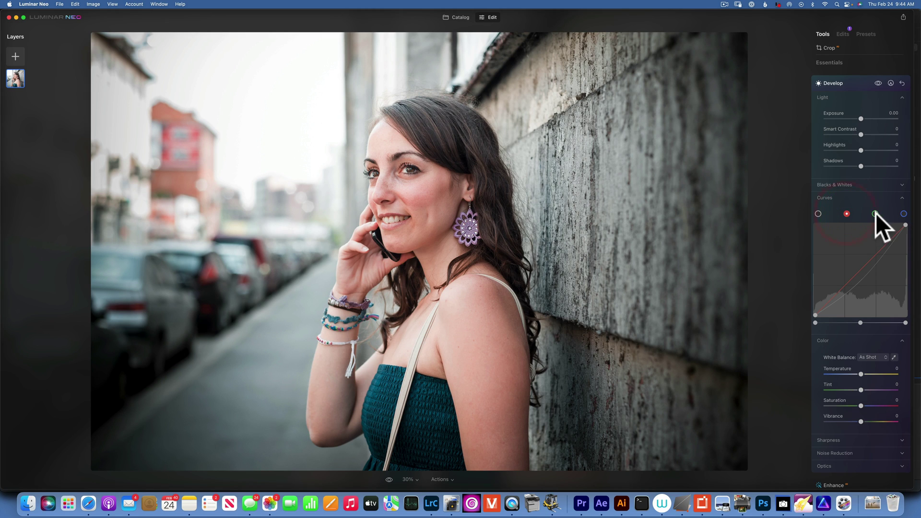
{"action": "left_click", "coordinate": [875, 213]}
{"action": "left_click", "coordinate": [904, 213]}
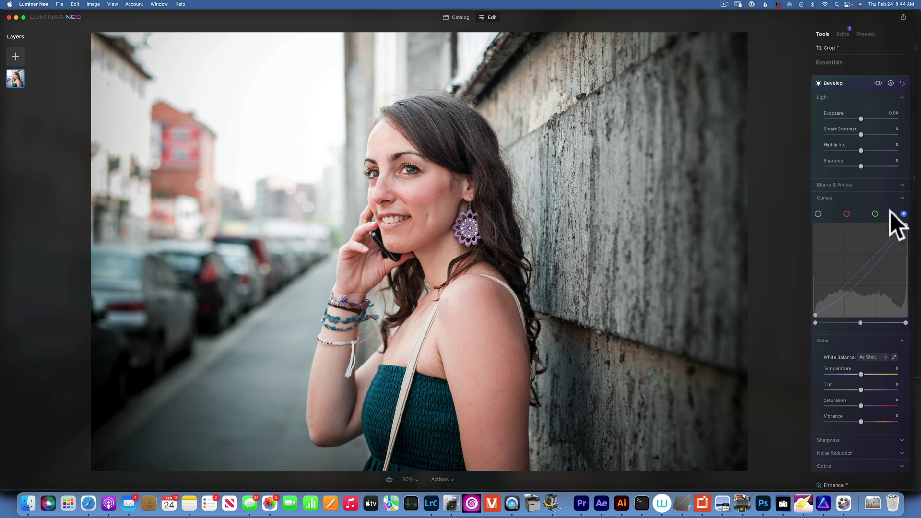
{"action": "scroll", "coordinate": [860, 220], "scroll_direction": "down", "scroll_amount": 4}
{"action": "scroll", "coordinate": [861, 220], "scroll_direction": "down", "scroll_amount": 5}
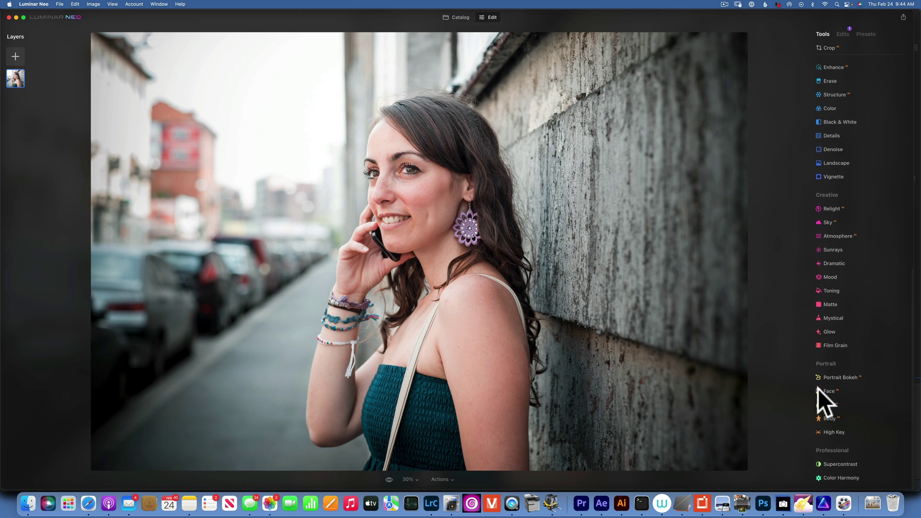
{"action": "left_click", "coordinate": [840, 478]}
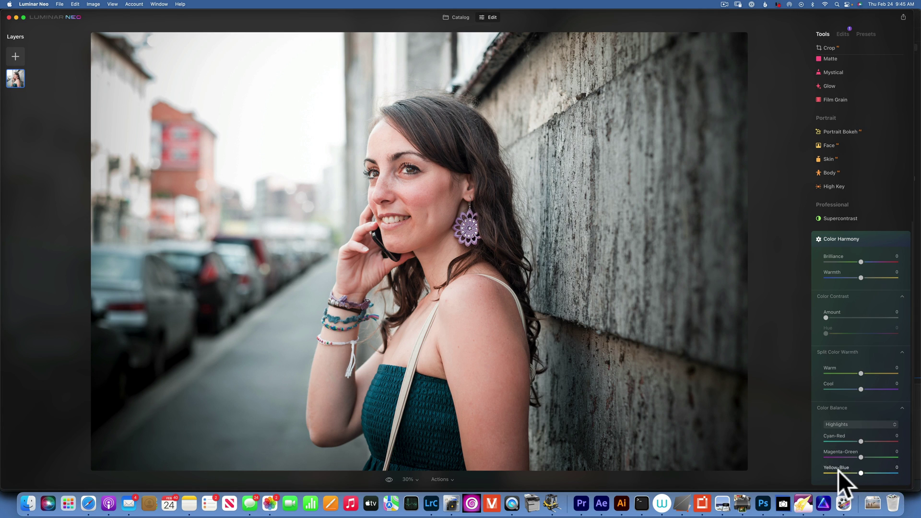
{"action": "scroll", "coordinate": [871, 402], "scroll_direction": "up", "scroll_amount": 2}
{"action": "scroll", "coordinate": [871, 402], "scroll_direction": "up", "scroll_amount": 8}
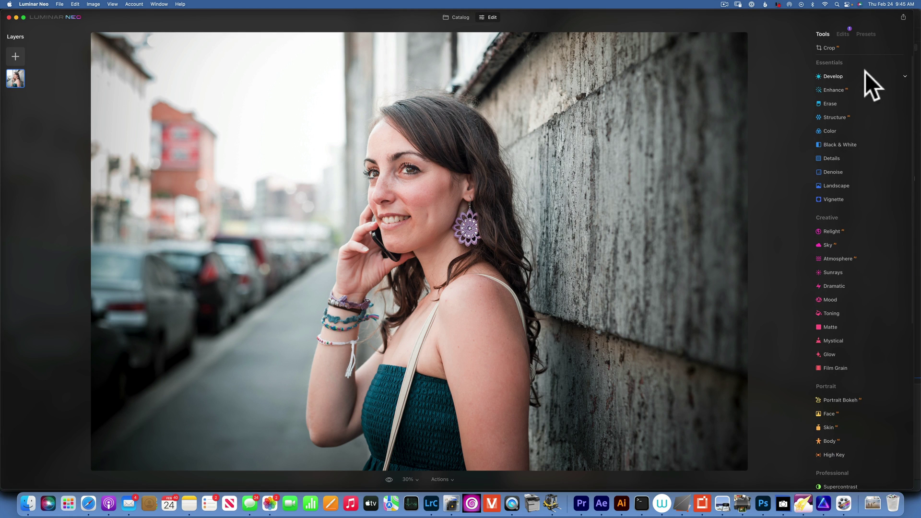
- In Develop, anchor the red curve's midpoint and highlights and lower its shadow point to tint the shadows teal
{"action": "left_click", "coordinate": [833, 76]}
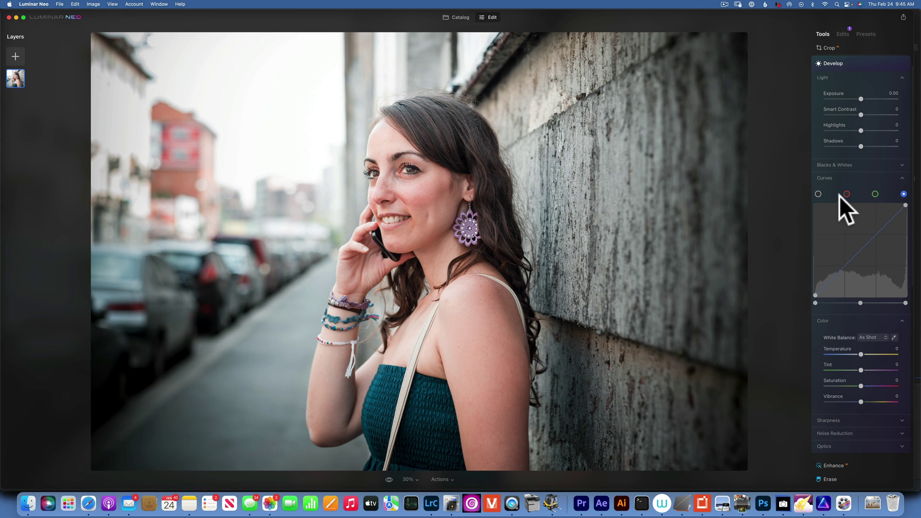
{"action": "left_click", "coordinate": [846, 194]}
{"action": "left_click", "coordinate": [860, 248]}
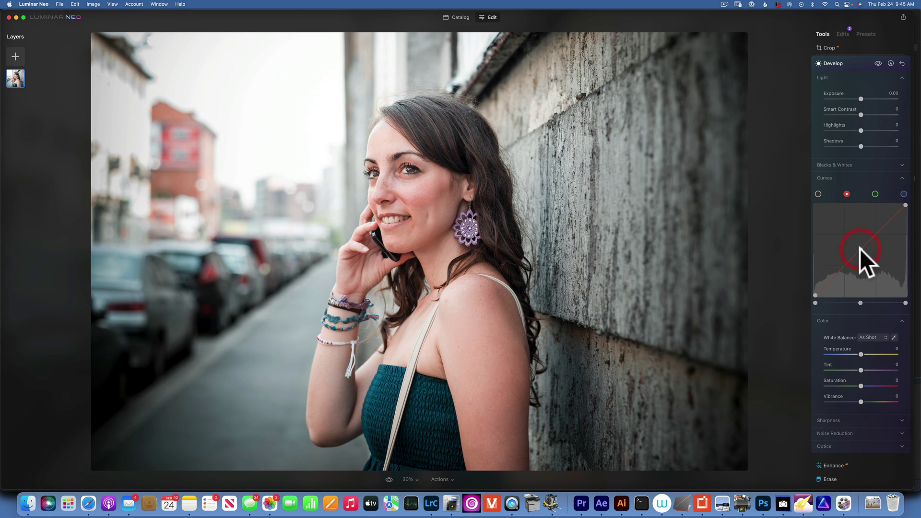
{"action": "left_click", "coordinate": [885, 225]}
{"action": "left_click_drag", "start_coordinate": [828, 272], "coordinate": [839, 279]}
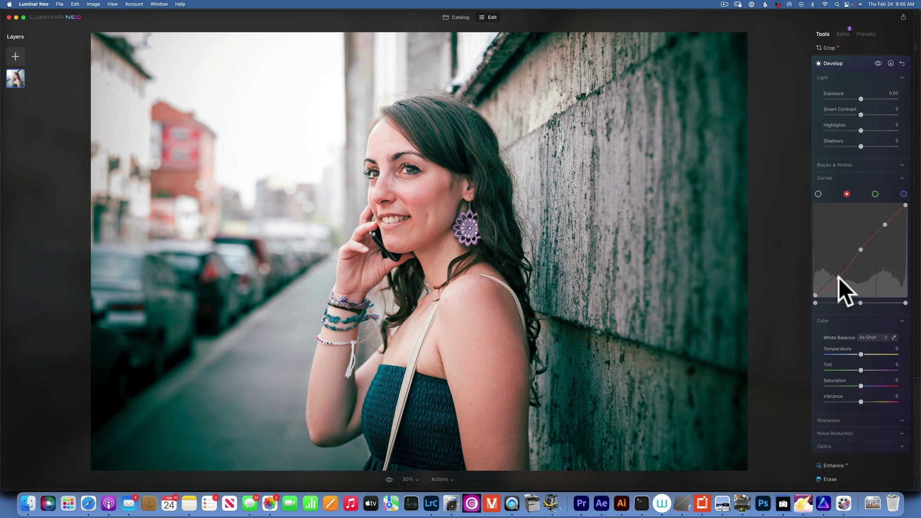
{"action": "left_click_drag", "start_coordinate": [838, 277], "coordinate": [834, 277]}
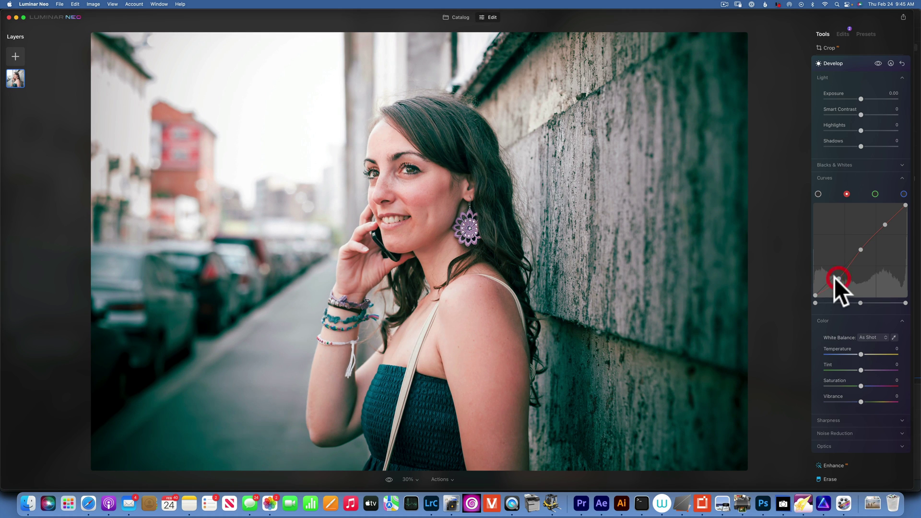
- Compare the woman's photo with and without the red curve adjustment twice
{"action": "left_click", "coordinate": [878, 63]}
{"action": "left_click", "coordinate": [877, 63]}
{"action": "left_click", "coordinate": [877, 63]}
{"action": "left_click", "coordinate": [877, 63]}
- Anchor the blue curve's midpoint and highlights, raise its shadow point slightly, and compare the photo with and without the color curves
{"action": "left_click", "coordinate": [904, 194]}
{"action": "left_click", "coordinate": [861, 250]}
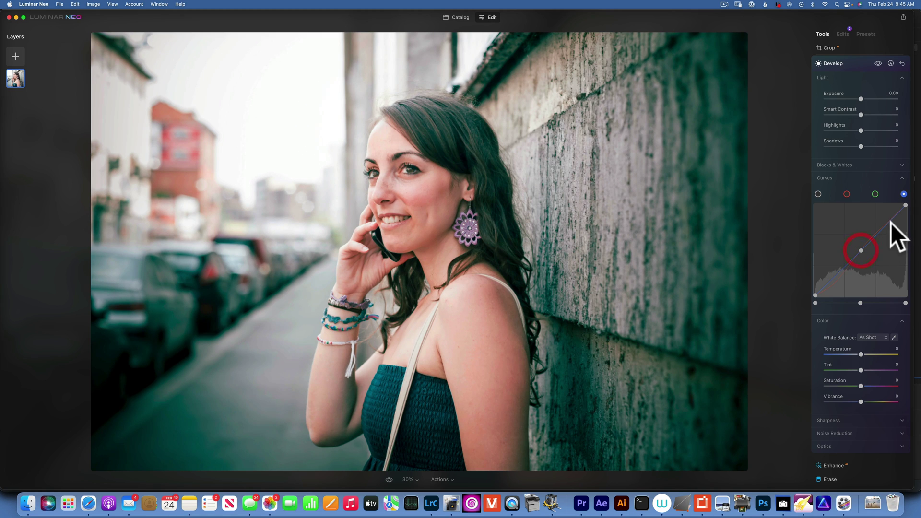
{"action": "left_click", "coordinate": [885, 224]}
{"action": "left_click_drag", "start_coordinate": [828, 279], "coordinate": [828, 280]}
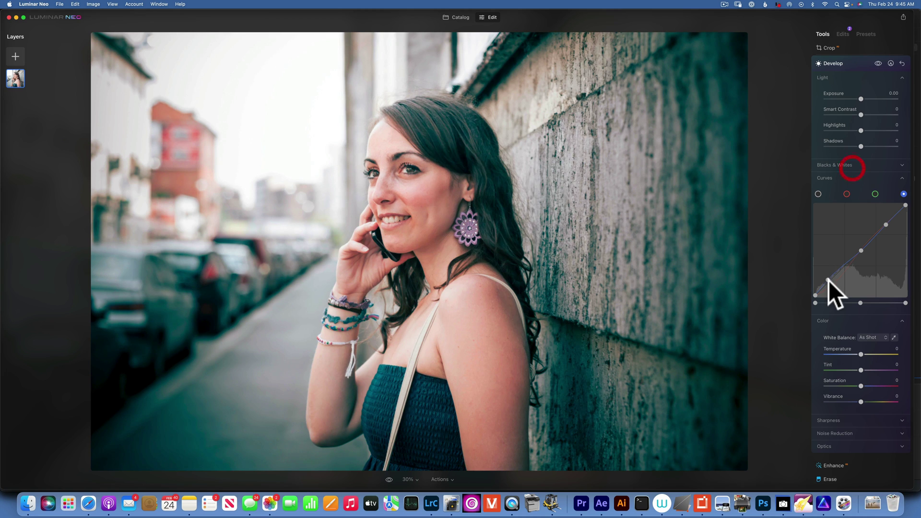
{"action": "left_click", "coordinate": [878, 62]}
{"action": "left_click", "coordinate": [877, 63]}
- Warm the highlights of the woman's photo by lowering the blue curve's highlight point and raising the red curve's highlight point slightly
{"action": "left_click_drag", "start_coordinate": [904, 205], "coordinate": [902, 193]}
{"action": "left_click", "coordinate": [903, 194]}
{"action": "left_click_drag", "start_coordinate": [886, 224], "coordinate": [888, 227]}
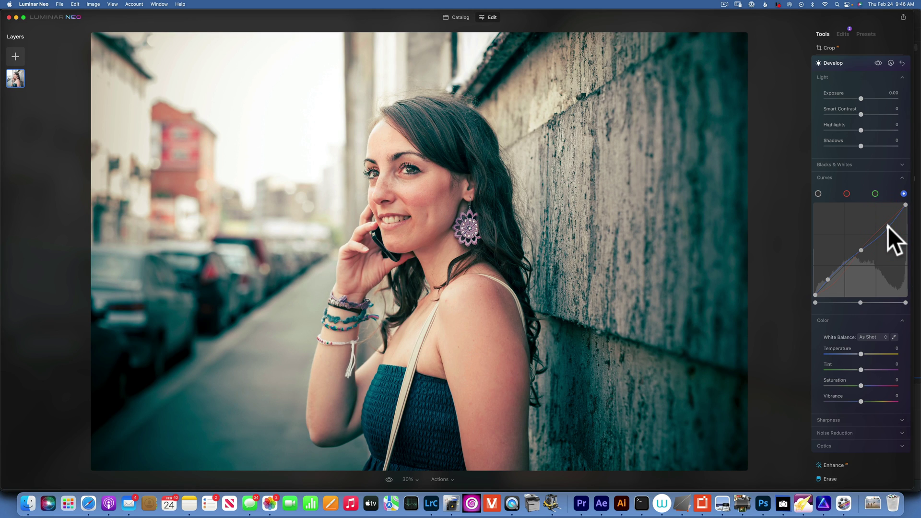
{"action": "left_click", "coordinate": [847, 194]}
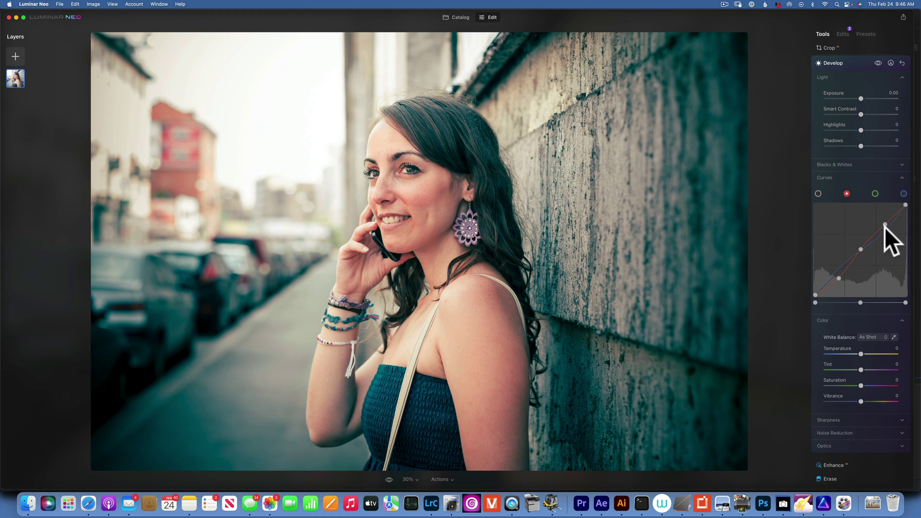
{"action": "left_click_drag", "start_coordinate": [884, 222], "coordinate": [884, 221]}
- Compare the woman's photo with and without the finished red and blue curves, and return to the catalog
{"action": "left_click", "coordinate": [878, 61]}
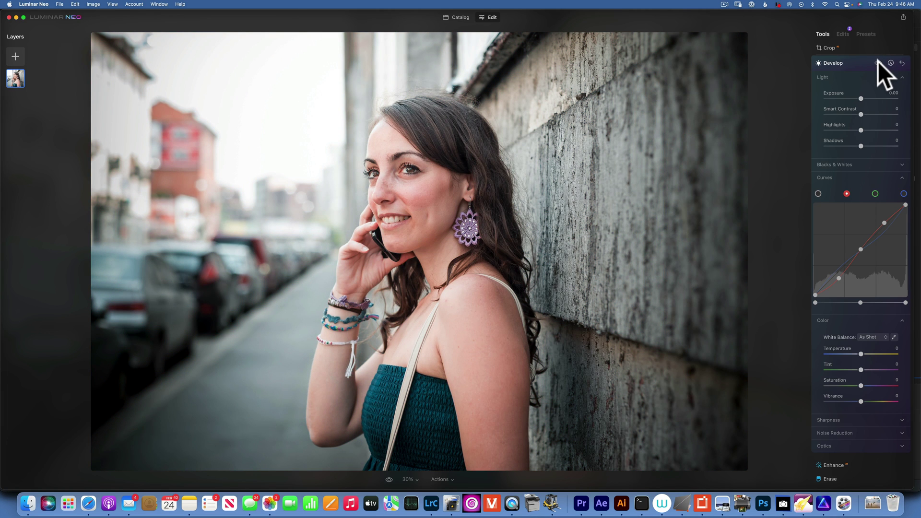
{"action": "left_click", "coordinate": [877, 62]}
{"action": "left_click", "coordinate": [877, 61]}
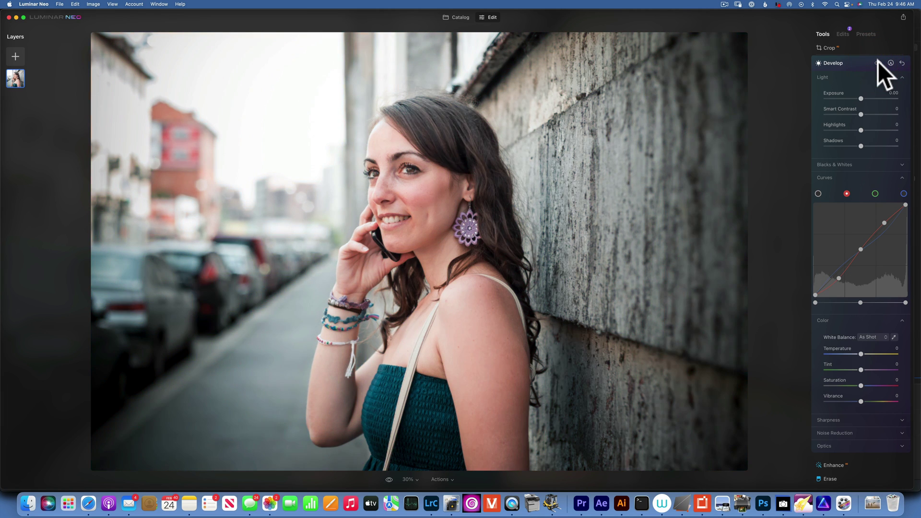
{"action": "left_click", "coordinate": [878, 62]}
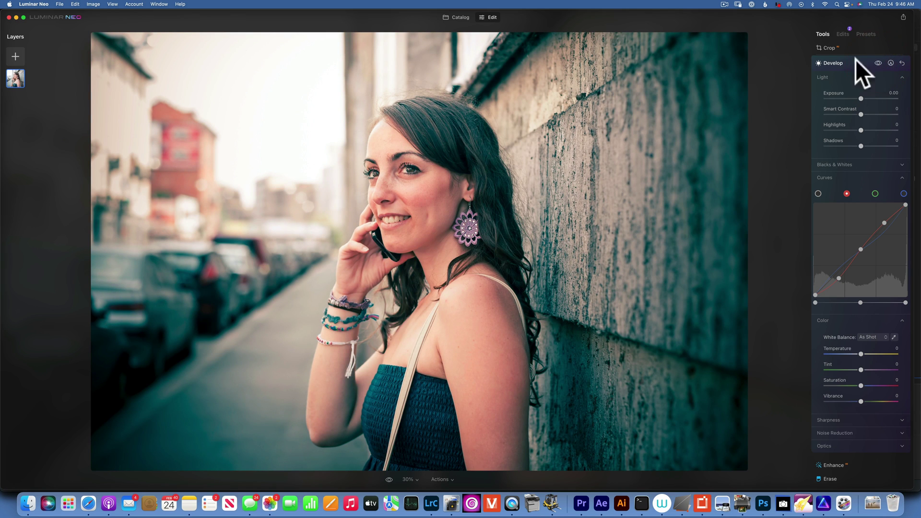
{"action": "left_click", "coordinate": [462, 17]}
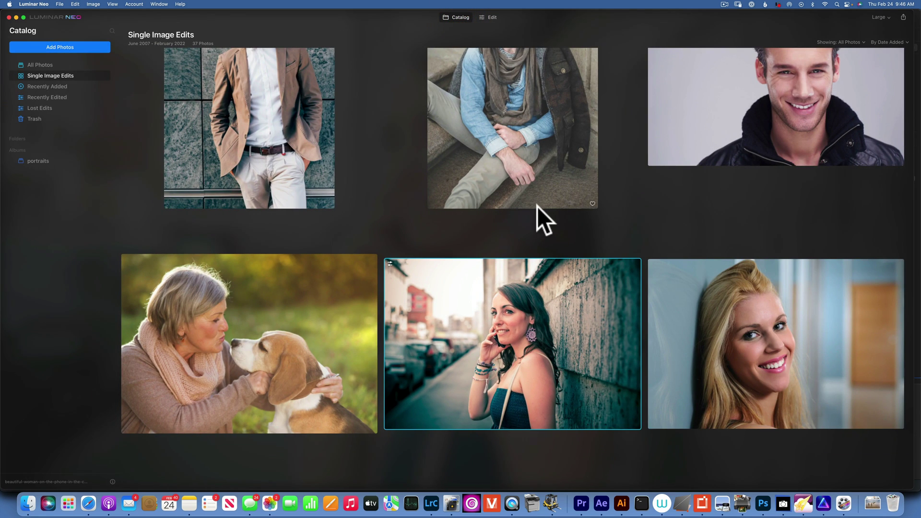
- Open the catalog photo of the wooden posts in the sea for editing, with the Develop tool's overall tone curve active
{"action": "scroll", "coordinate": [537, 208], "scroll_direction": "up", "scroll_amount": 5}
{"action": "scroll", "coordinate": [538, 206], "scroll_direction": "down", "scroll_amount": 15}
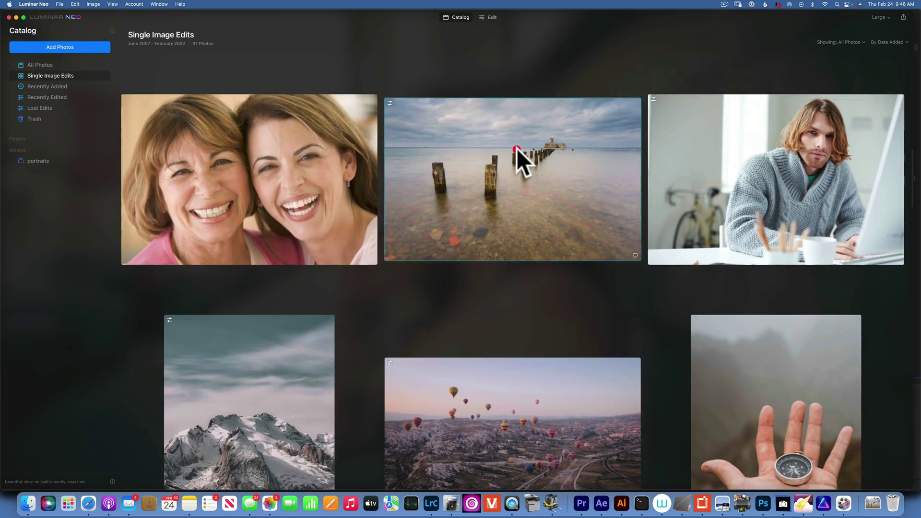
{"action": "double_click", "coordinate": [517, 150]}
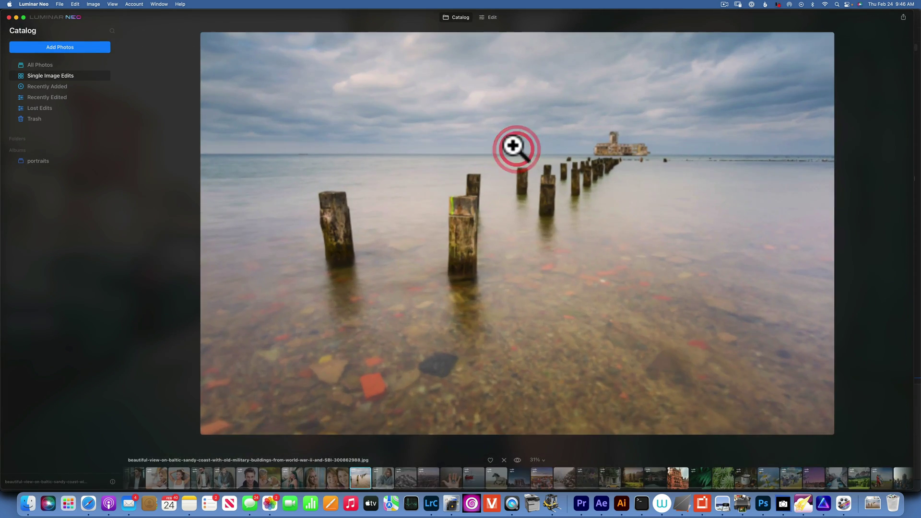
{"action": "left_click", "coordinate": [492, 17]}
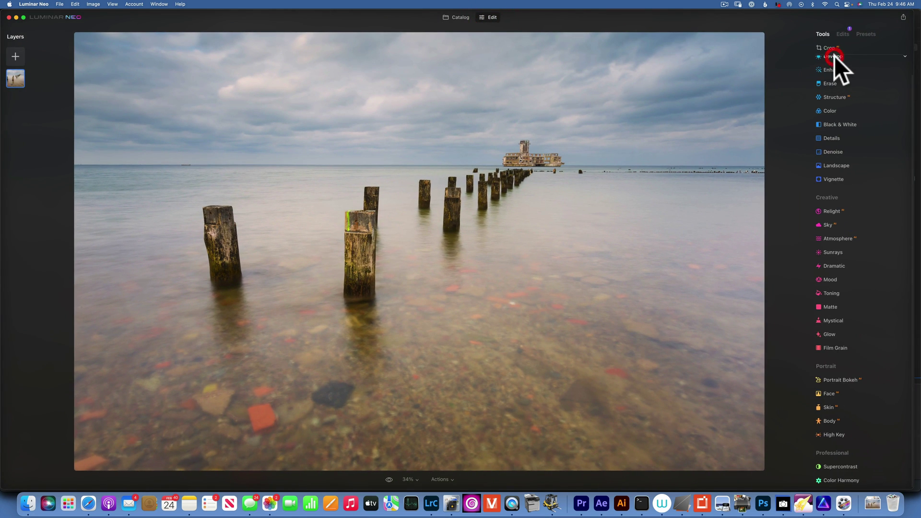
{"action": "left_click", "coordinate": [834, 56]}
{"action": "left_click", "coordinate": [818, 194]}
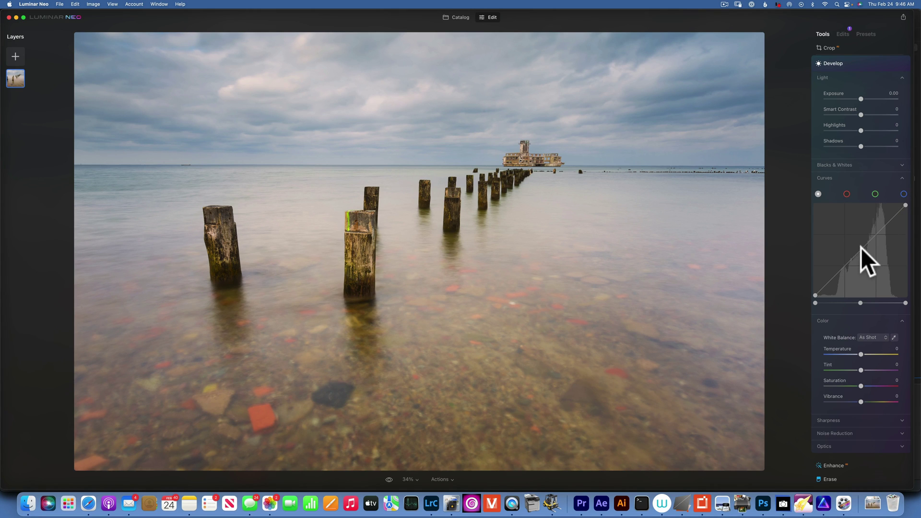
- Add contrast to the coast photo with an S-curve on the overall tone curve and another on the red curve
{"action": "left_click_drag", "start_coordinate": [839, 270], "coordinate": [841, 275]}
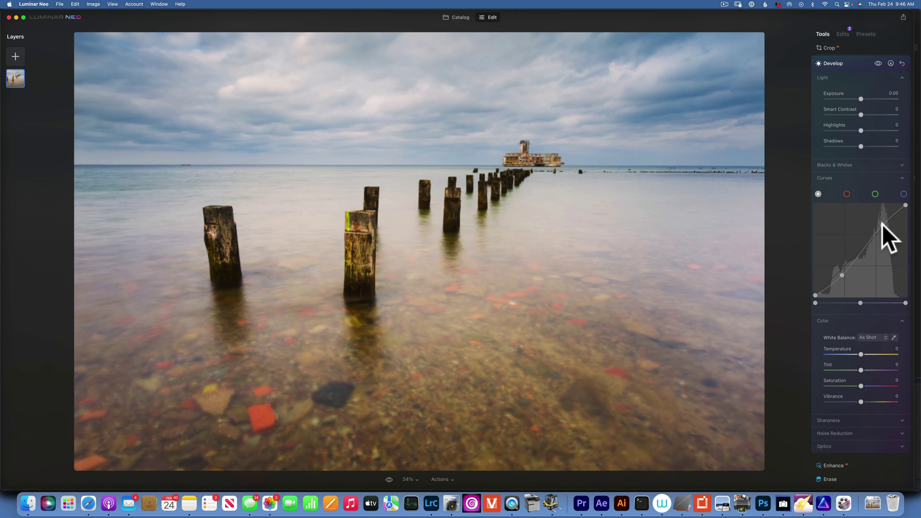
{"action": "left_click", "coordinate": [882, 224]}
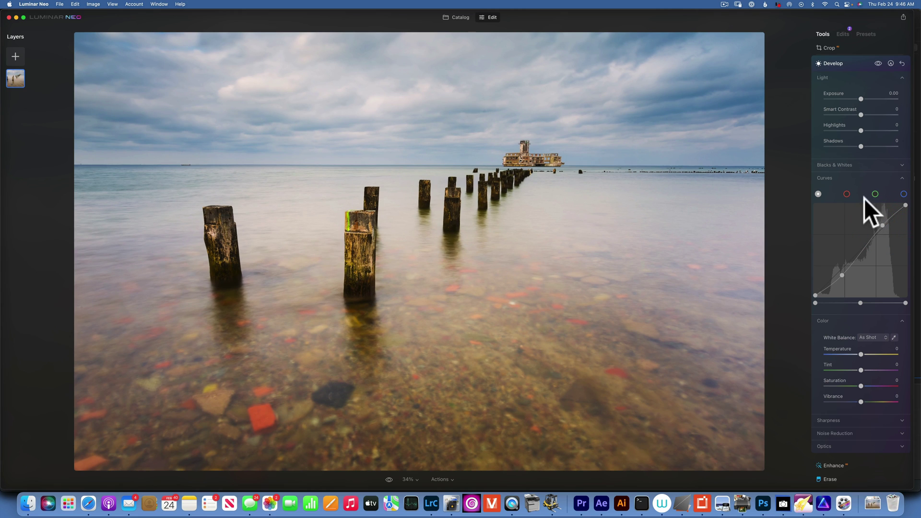
{"action": "left_click", "coordinate": [847, 194]}
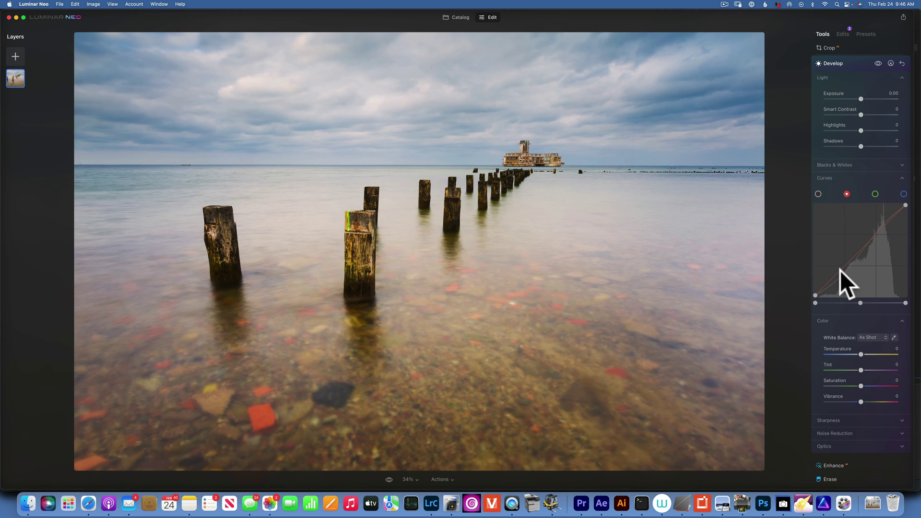
{"action": "left_click_drag", "start_coordinate": [841, 269], "coordinate": [842, 273]}
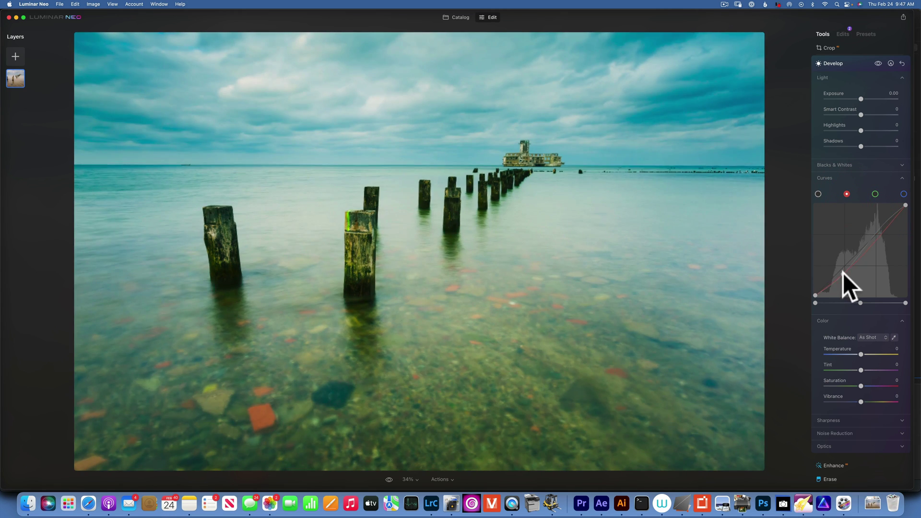
{"action": "left_click_drag", "start_coordinate": [883, 227], "coordinate": [882, 226]}
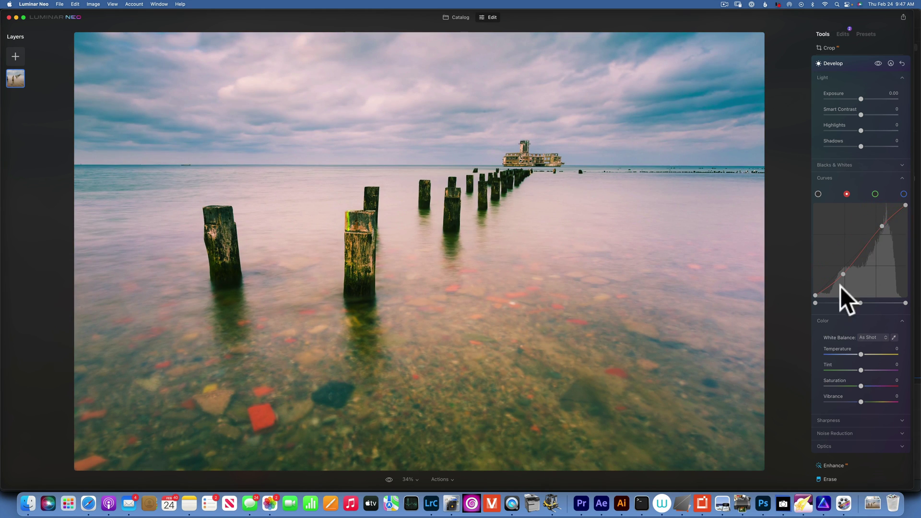
- Shape the green and blue curves into matching S-curves, lowering the shadows and raising the highlights
{"action": "left_click", "coordinate": [874, 193]}
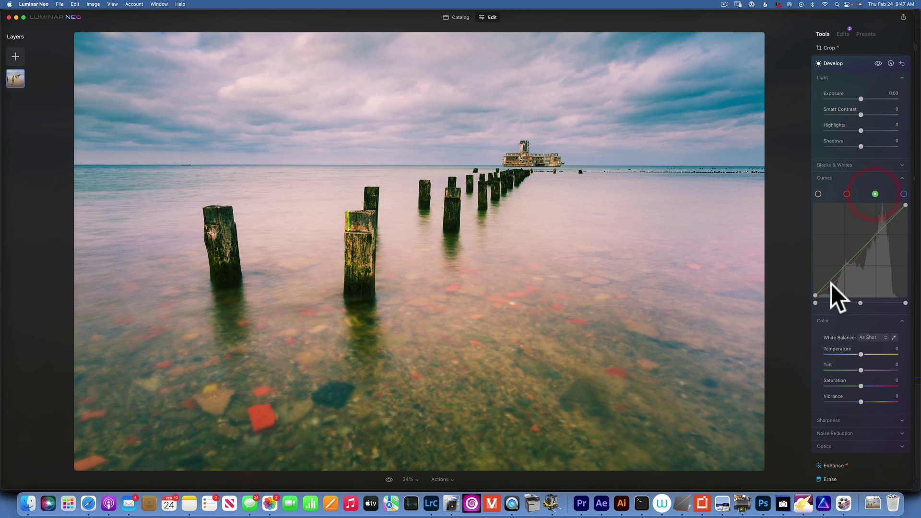
{"action": "left_click_drag", "start_coordinate": [842, 267], "coordinate": [845, 269]}
{"action": "left_click_drag", "start_coordinate": [884, 229], "coordinate": [878, 228]}
{"action": "left_click", "coordinate": [903, 195]}
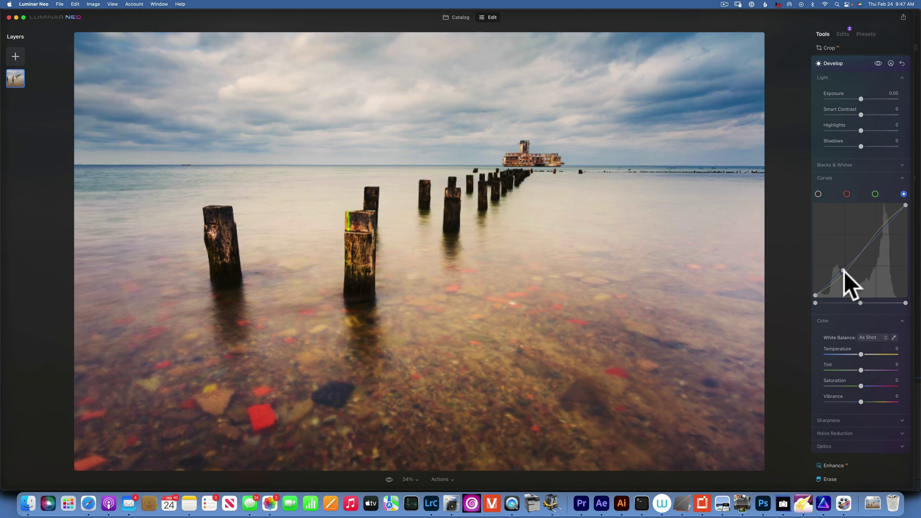
{"action": "left_click_drag", "start_coordinate": [843, 268], "coordinate": [844, 273]}
{"action": "left_click_drag", "start_coordinate": [886, 229], "coordinate": [883, 224]}
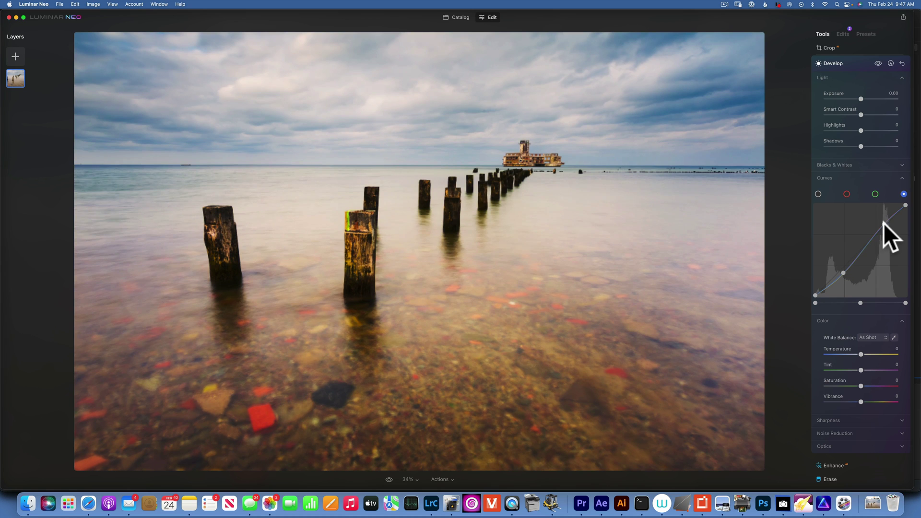
- Compare the coast photo with and without the tone and color curves several times
{"action": "left_click", "coordinate": [877, 62]}
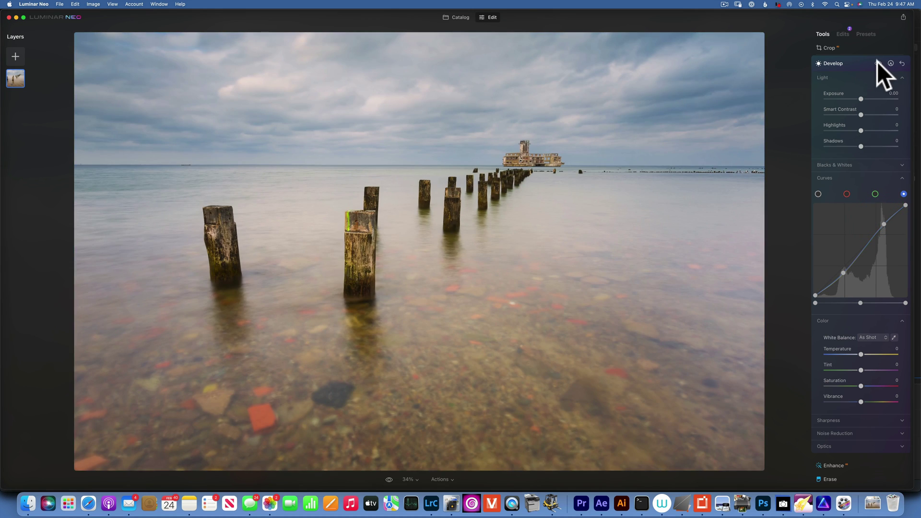
{"action": "left_click", "coordinate": [876, 62]}
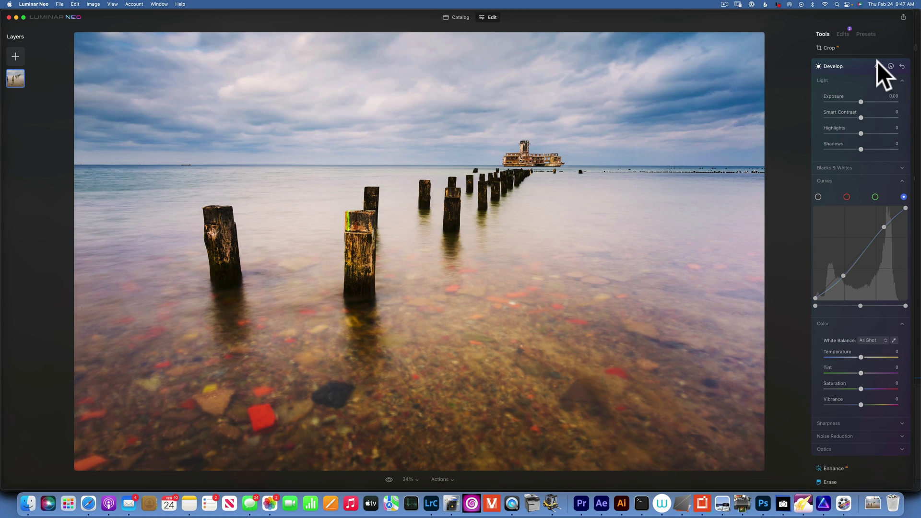
{"action": "left_click", "coordinate": [876, 62]}
{"action": "left_click", "coordinate": [876, 63]}
{"action": "left_click", "coordinate": [878, 64]}
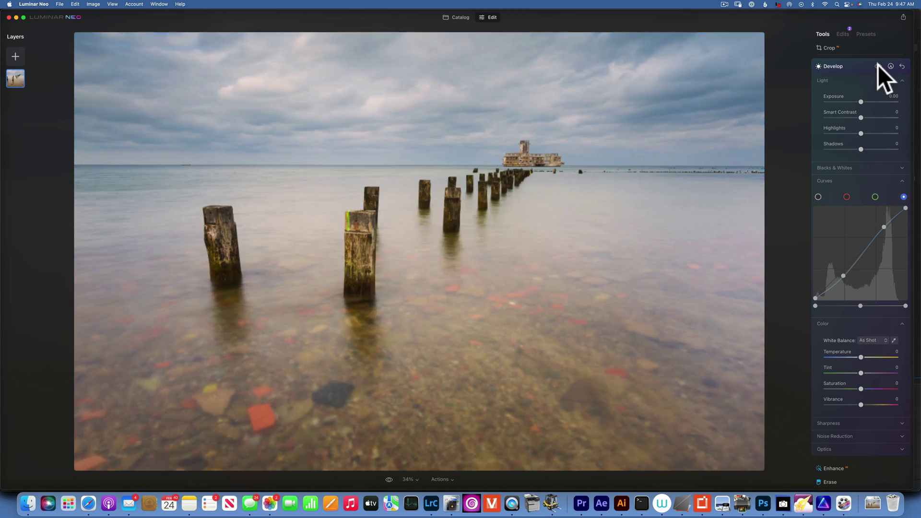
{"action": "left_click", "coordinate": [878, 65]}
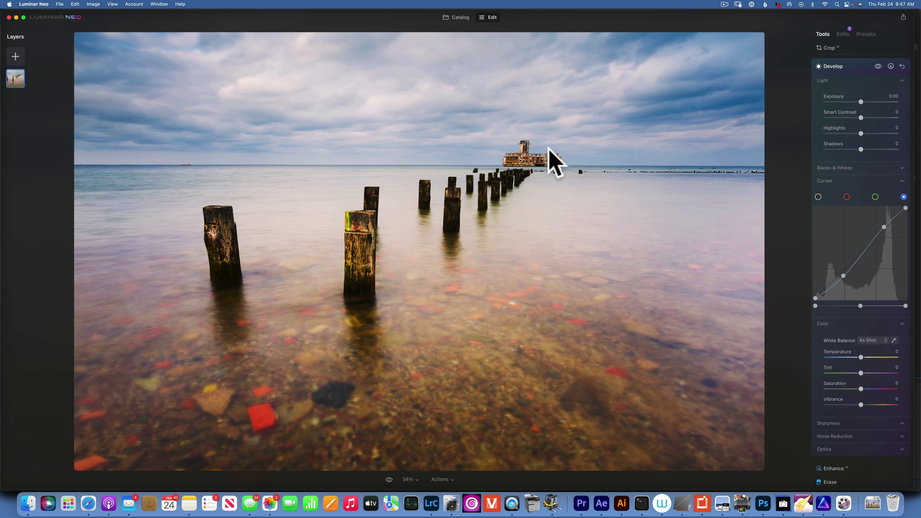
- Paint the Develop adjustment over the sky and water using a mask brush with strength 53 and size 388
{"action": "left_click", "coordinate": [890, 64]}
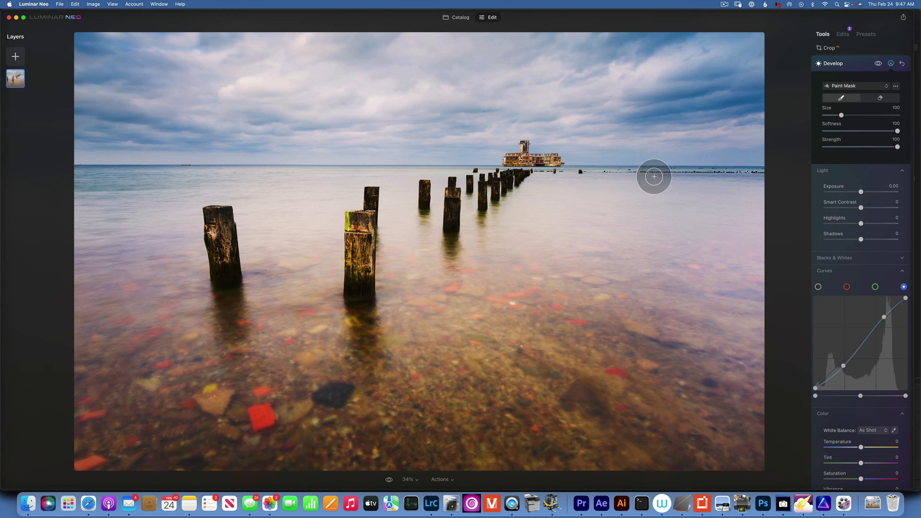
{"action": "left_click_drag", "start_coordinate": [897, 146], "coordinate": [861, 146]}
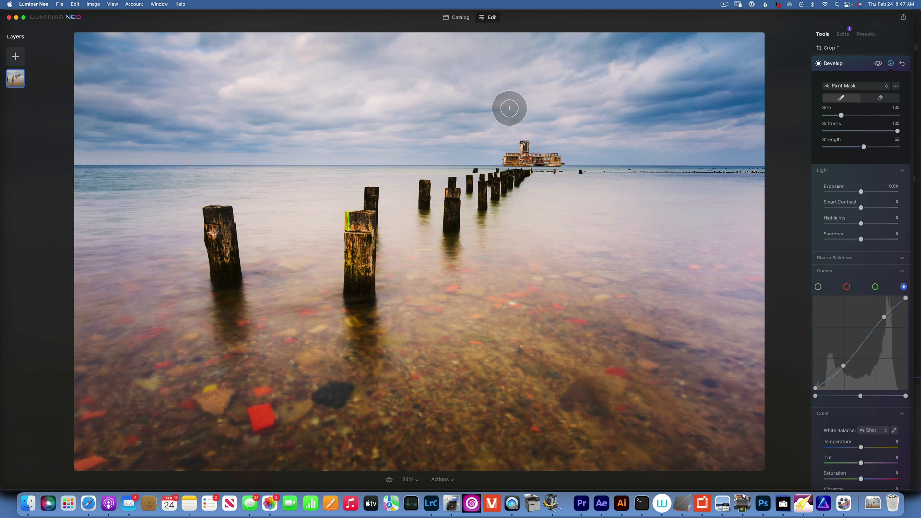
{"action": "key", "text": "bracketright"}
{"action": "key", "text": "bracketright"}
{"action": "key", "text": "bracketright"}
{"action": "key", "text": "bracketright"}
{"action": "key", "text": "bracketright"}
{"action": "key", "text": "bracketright"}
{"action": "key", "text": "bracketright"}
{"action": "key", "text": "bracketright"}
{"action": "key", "text": "bracketright"}
{"action": "key", "text": "bracketright"}
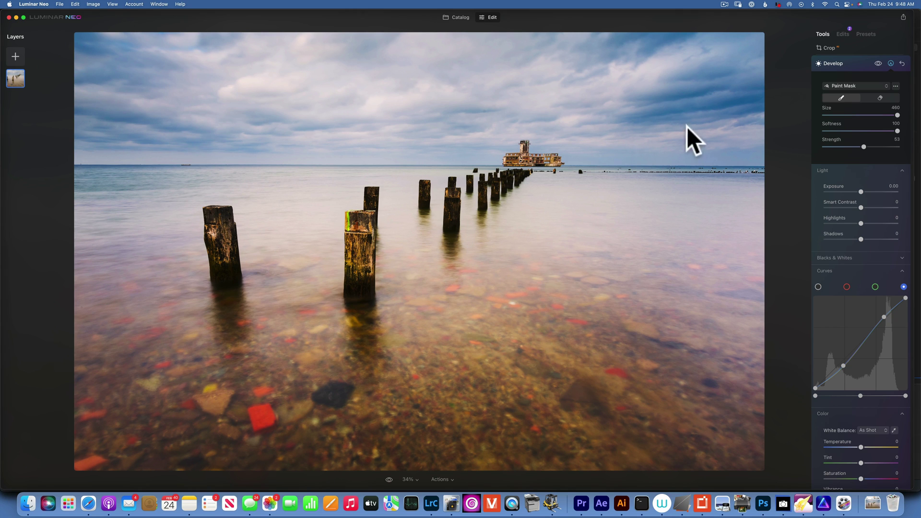
{"action": "key", "text": "bracketleft"}
{"action": "key", "text": "bracketleft"}
{"action": "key", "text": "bracketleft"}
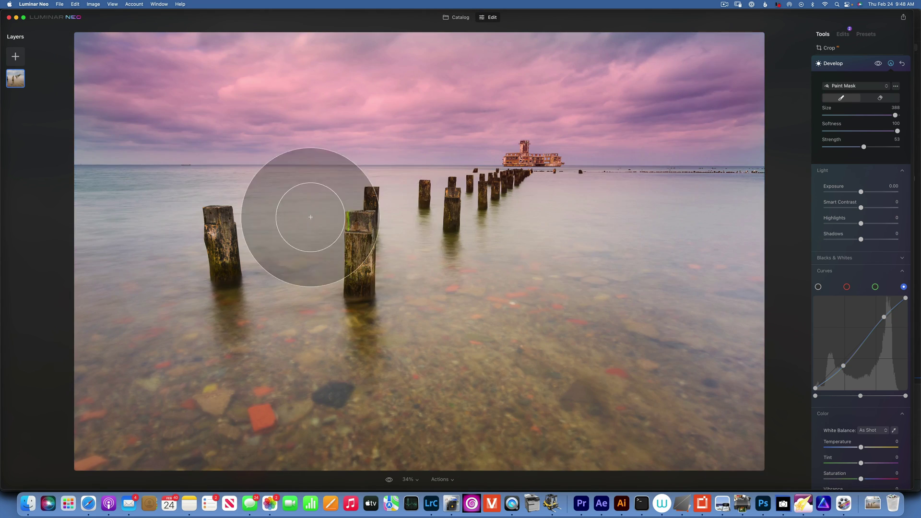
{"action": "mouse_move", "coordinate": [435, 300]}
{"action": "left_mouse_down"}
{"action": "mouse_move", "coordinate": [765, 412]}
{"action": "mouse_move", "coordinate": [697, 442]}
{"action": "mouse_move", "coordinate": [124, 426]}
{"action": "mouse_move", "coordinate": [193, 359]}
{"action": "left_mouse_up"}
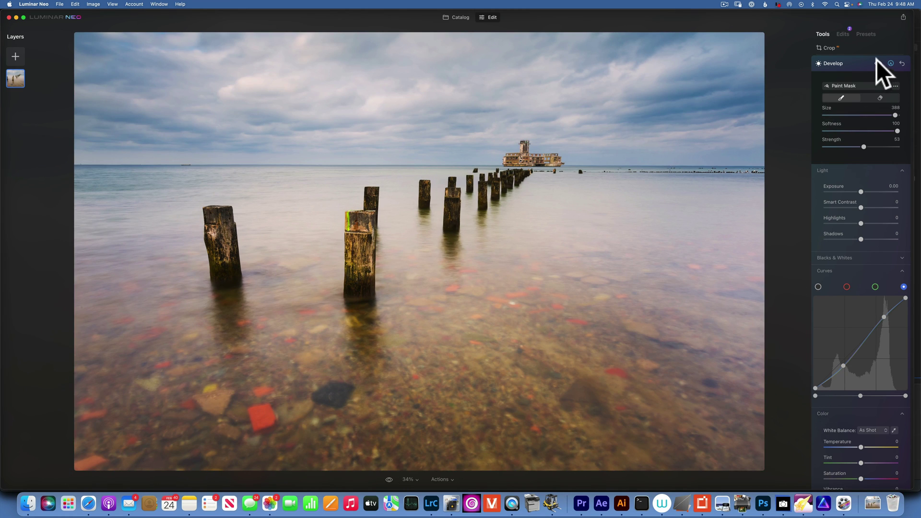
- Compare the coast photo with and without the masked curve adjustment, and return to the catalog
{"action": "left_click", "coordinate": [877, 61]}
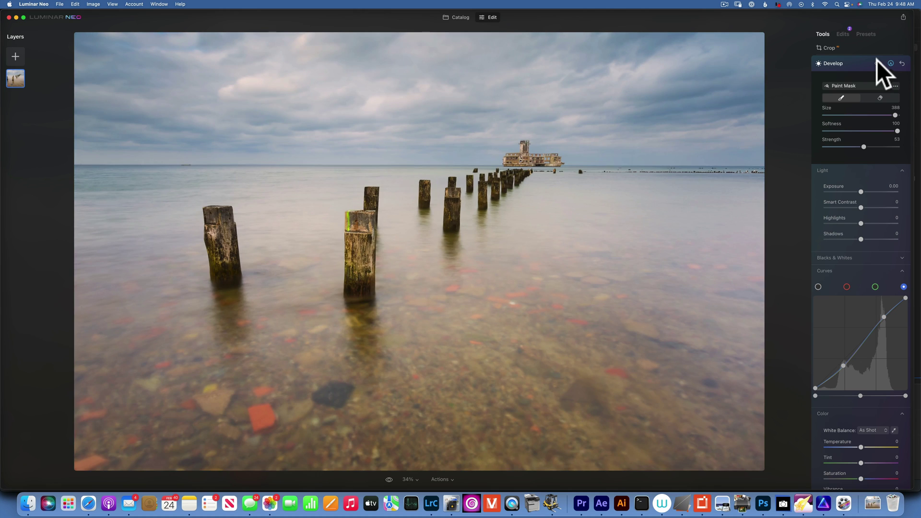
{"action": "left_click", "coordinate": [877, 60]}
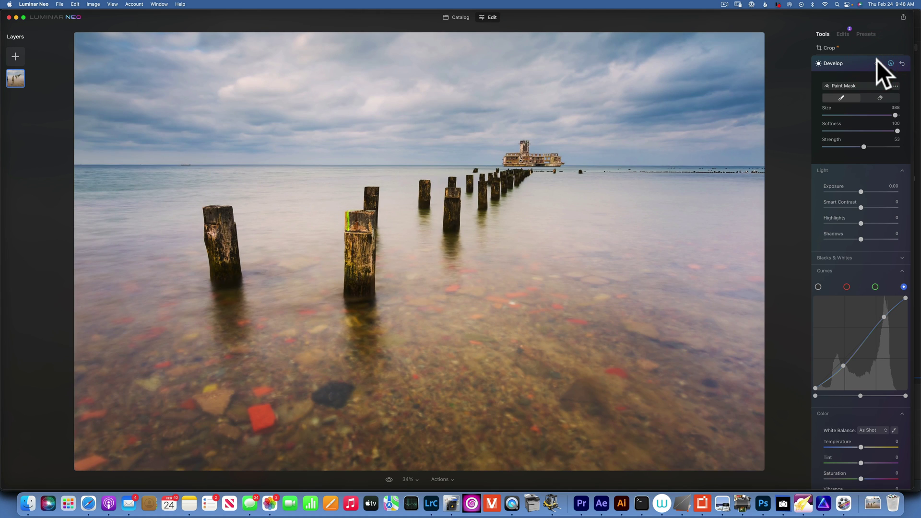
{"action": "left_click", "coordinate": [877, 60]}
{"action": "left_click", "coordinate": [877, 61]}
{"action": "left_click", "coordinate": [459, 16]}
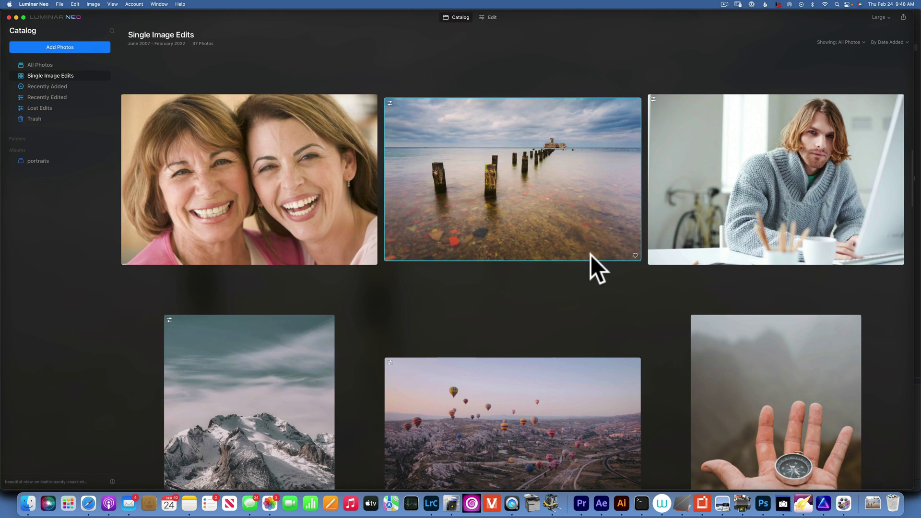
- Open the catalog photo of the snowy mountain for editing in the Develop tool
{"action": "scroll", "coordinate": [585, 254], "scroll_direction": "down", "scroll_amount": 3}
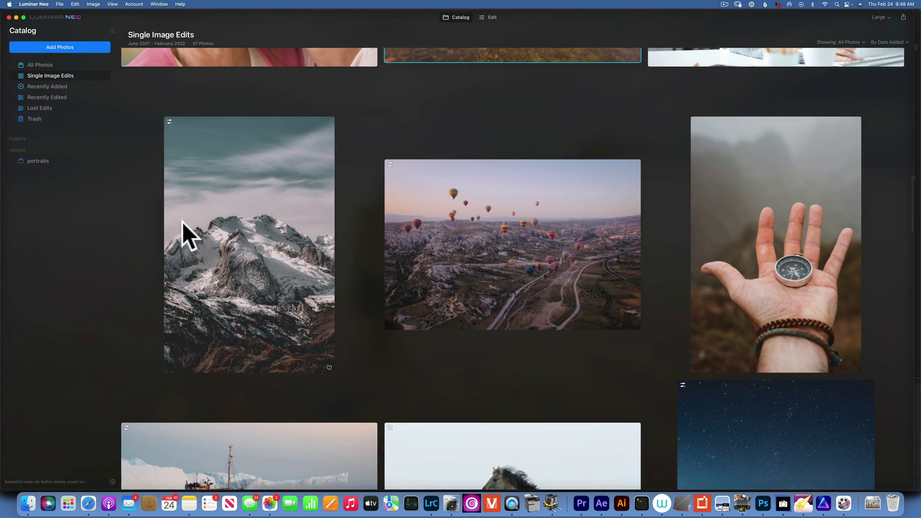
{"action": "left_click", "coordinate": [234, 222]}
{"action": "left_click", "coordinate": [234, 222]}
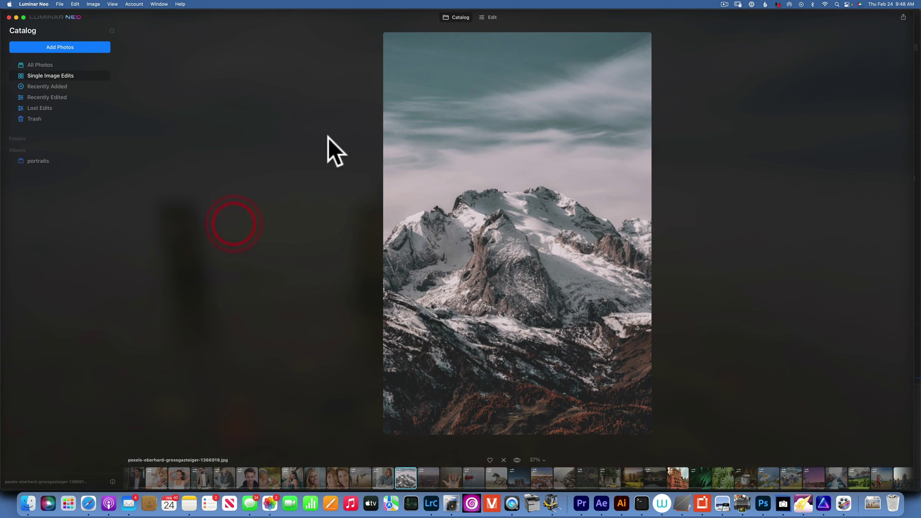
{"action": "left_click", "coordinate": [491, 16]}
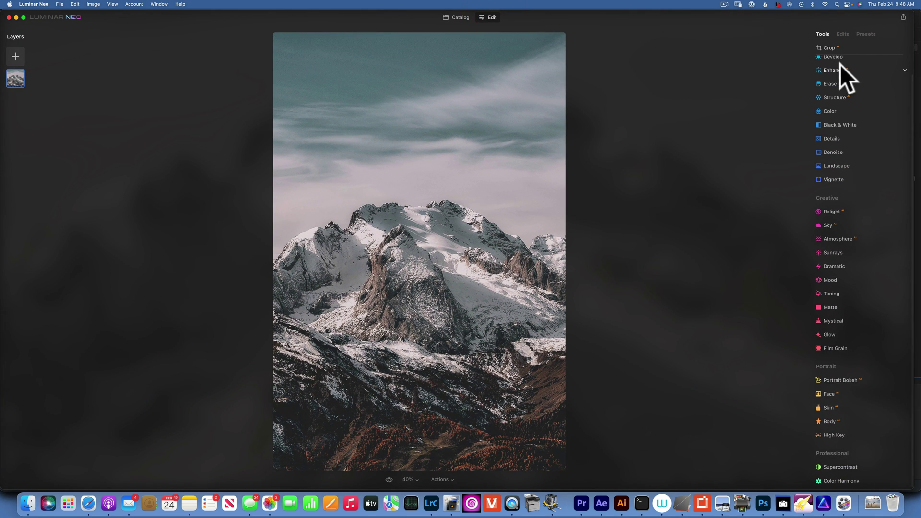
{"action": "left_click", "coordinate": [837, 76]}
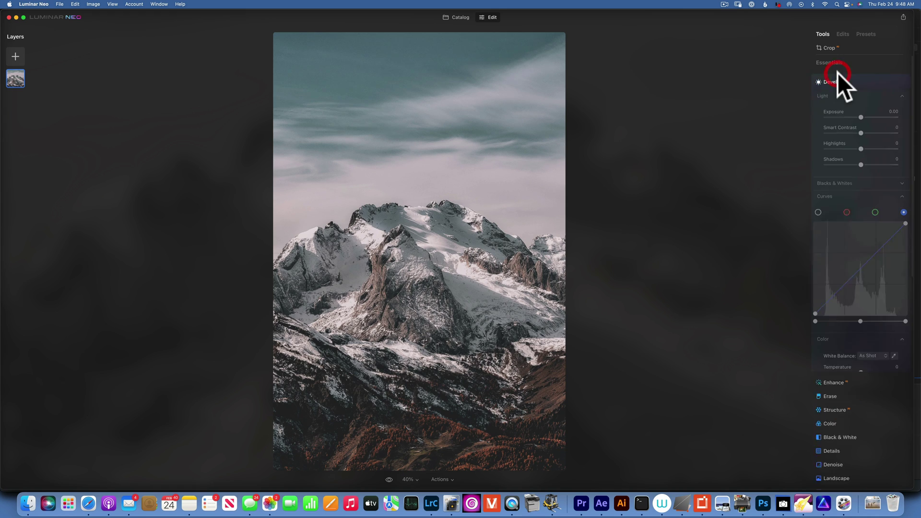
- Raise the midpoint of the mountain photo's overall tone curve, and pull its shadow and highlight points back toward the diagonal
{"action": "left_click_drag", "start_coordinate": [859, 267], "coordinate": [863, 268]}
{"action": "left_click", "coordinate": [863, 268]}
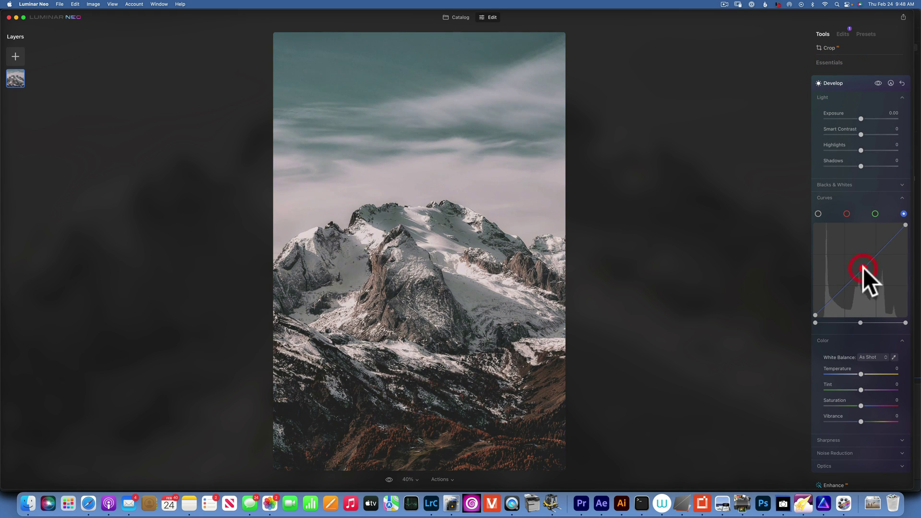
{"action": "left_click", "coordinate": [817, 213]}
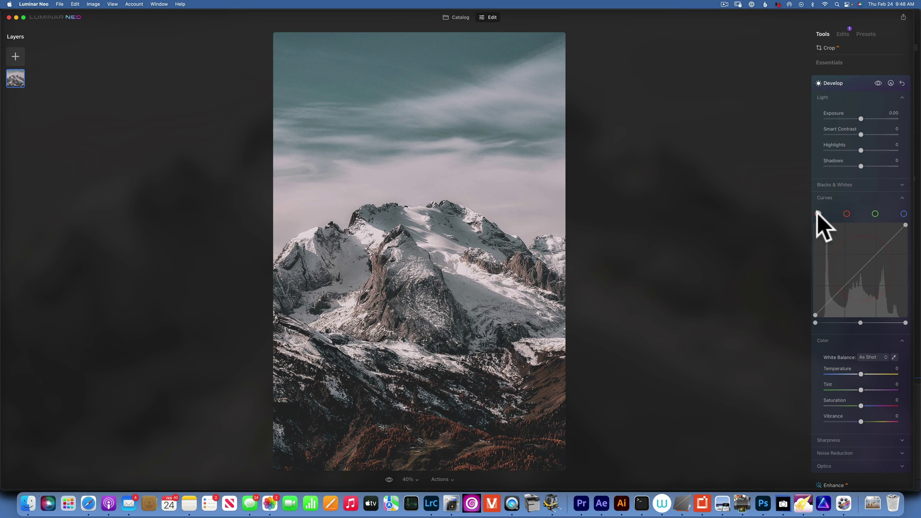
{"action": "left_click", "coordinate": [858, 263]}
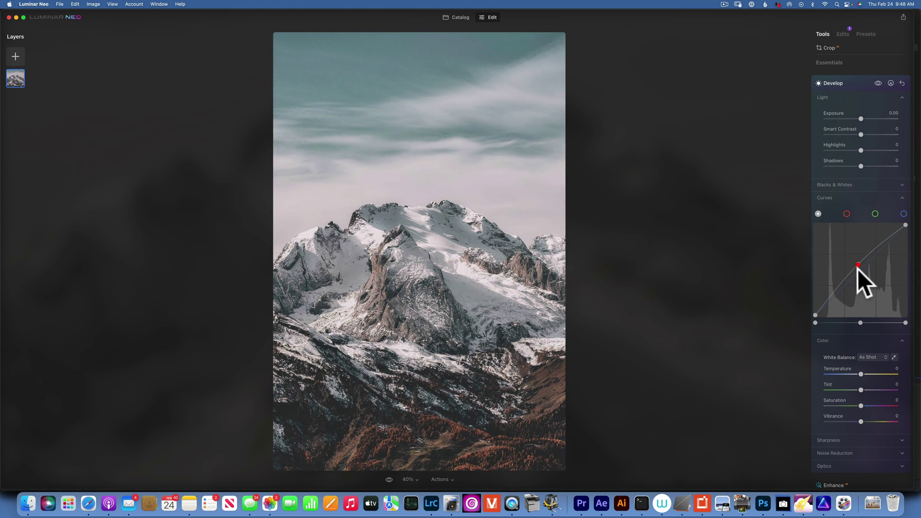
{"action": "left_click_drag", "start_coordinate": [830, 303], "coordinate": [830, 302]}
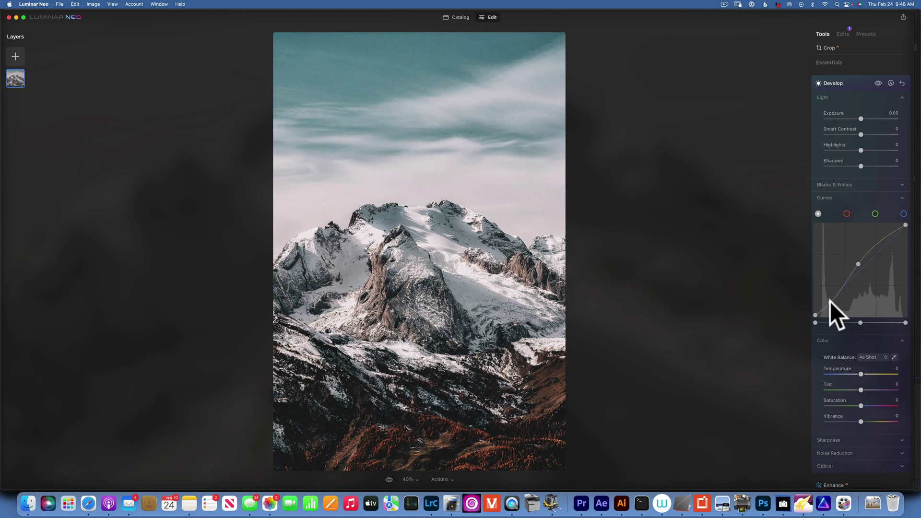
{"action": "left_click", "coordinate": [891, 240]}
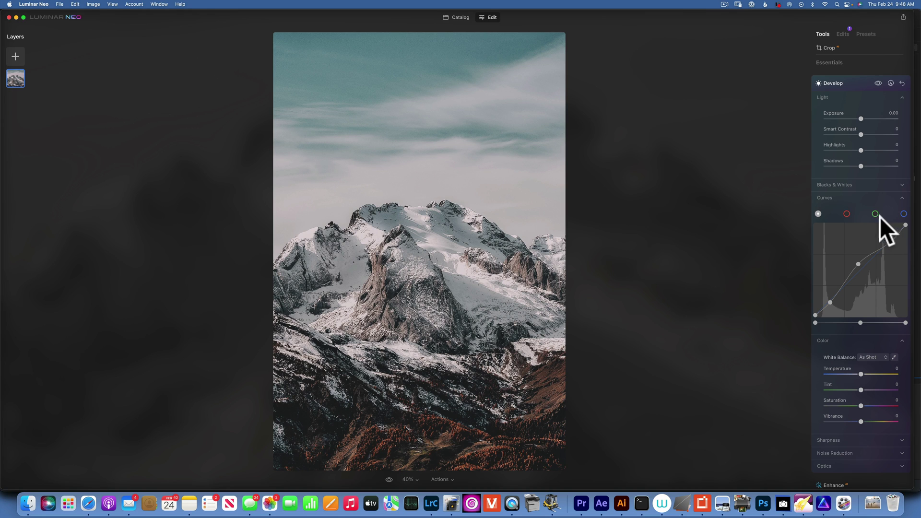
- Compare the mountain photo with and without the tone curve adjustment twice
{"action": "left_click", "coordinate": [876, 82]}
{"action": "left_click", "coordinate": [877, 82]}
{"action": "left_click", "coordinate": [877, 82]}
{"action": "left_click", "coordinate": [876, 82]}
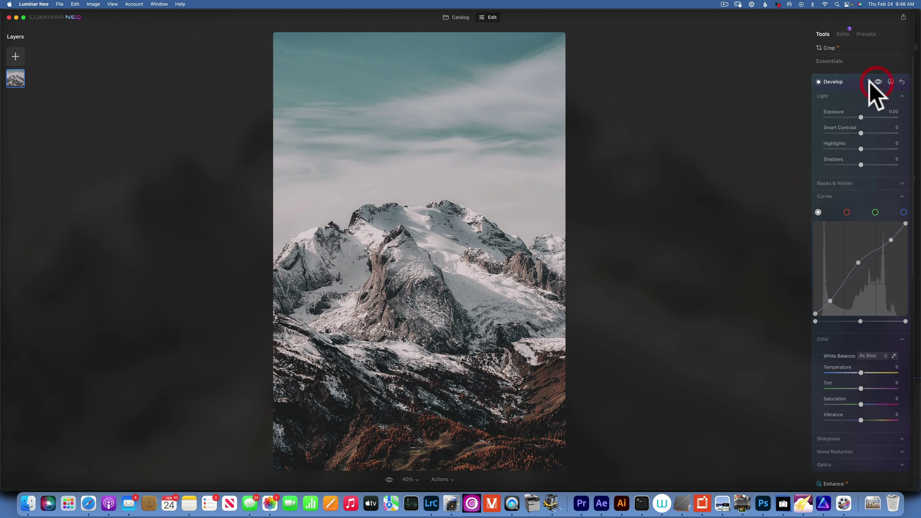
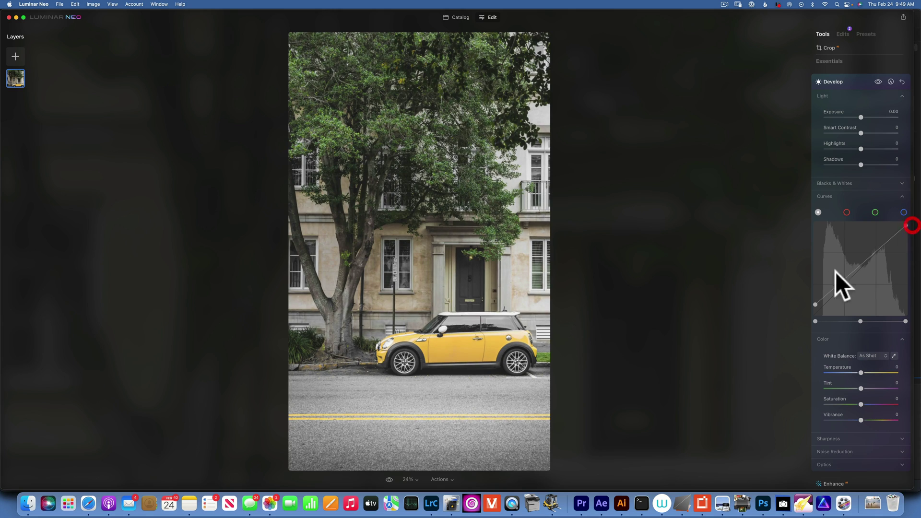
- Anchor the midpoint of the car photo's overall tone curve, and add a lowered shadow point and a raised highlight point for an S-curve
{"action": "left_click", "coordinate": [861, 264]}
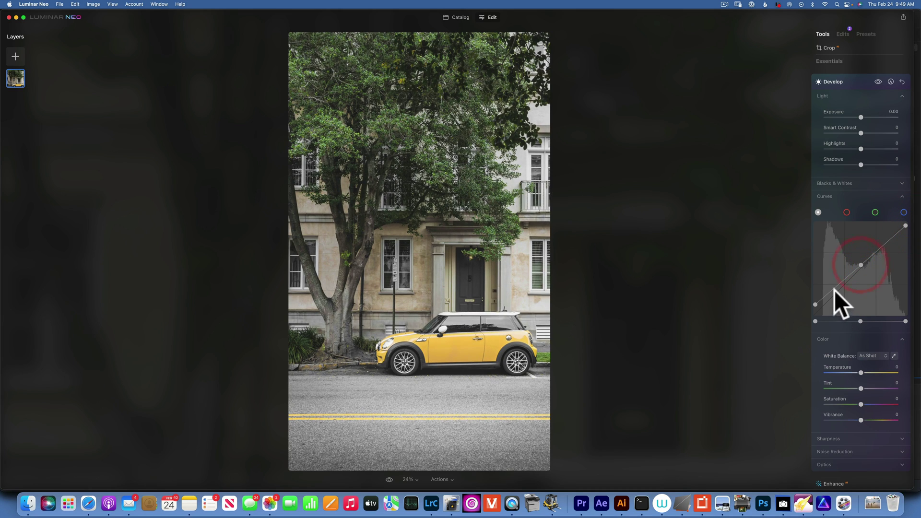
{"action": "left_click_drag", "start_coordinate": [832, 289], "coordinate": [834, 294]}
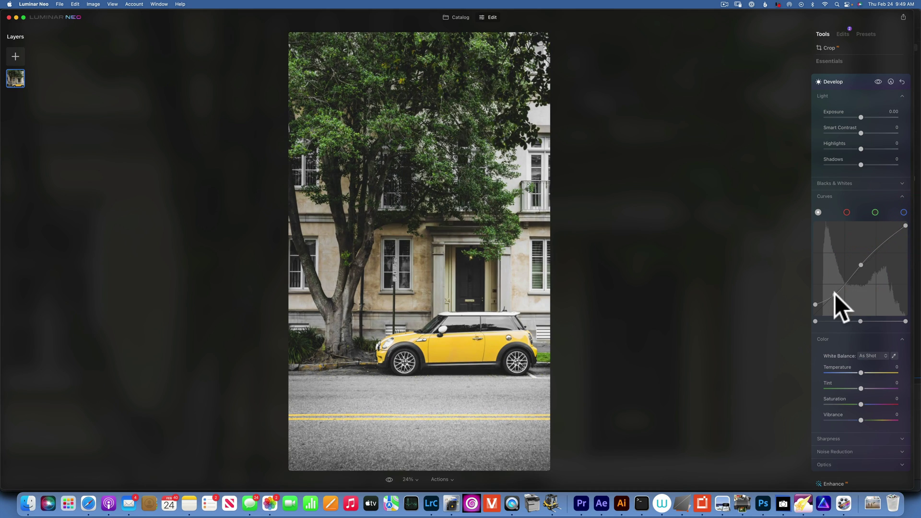
{"action": "left_click", "coordinate": [882, 238]}
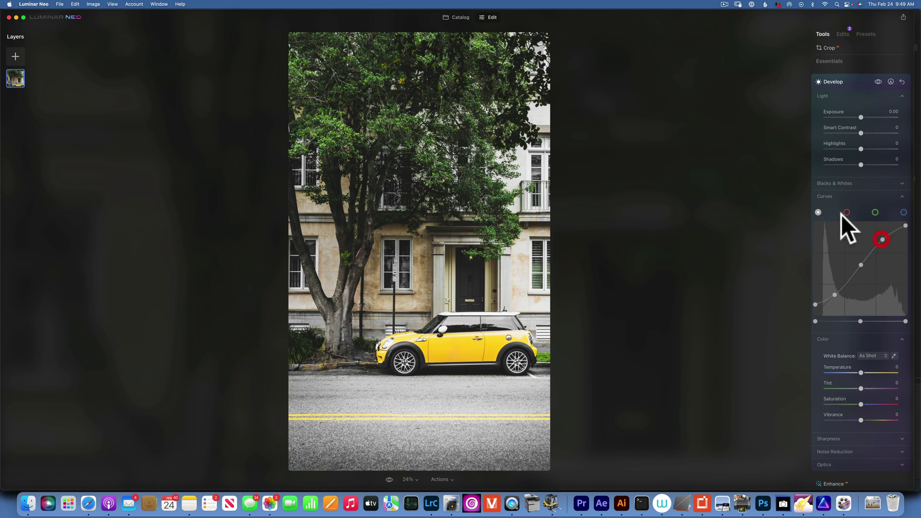
- Give the red curve a matte S-shape: lifted black point, slightly lowered white point, darker shadows and brighter highlights
{"action": "left_click", "coordinate": [846, 212]}
{"action": "left_click_drag", "start_coordinate": [814, 308], "coordinate": [813, 303]}
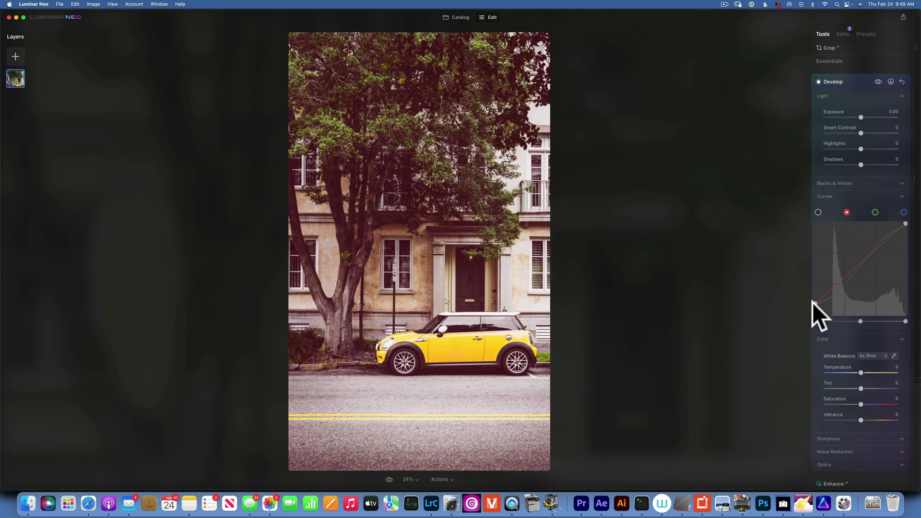
{"action": "mouse_move", "coordinate": [906, 223]}
{"action": "left_mouse_down"}
{"action": "mouse_move", "coordinate": [913, 240]}
{"action": "mouse_move", "coordinate": [905, 225]}
{"action": "left_mouse_up"}
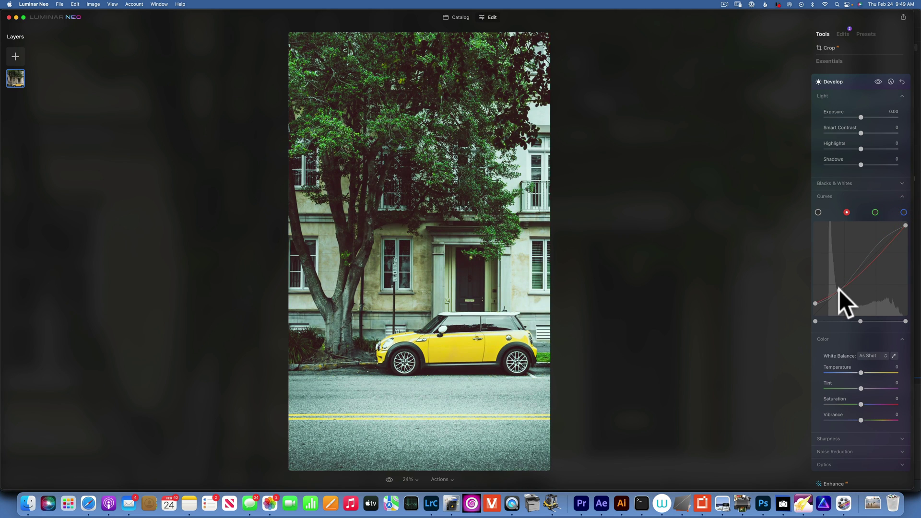
{"action": "left_click", "coordinate": [839, 289]}
{"action": "left_click_drag", "start_coordinate": [878, 243], "coordinate": [876, 243]}
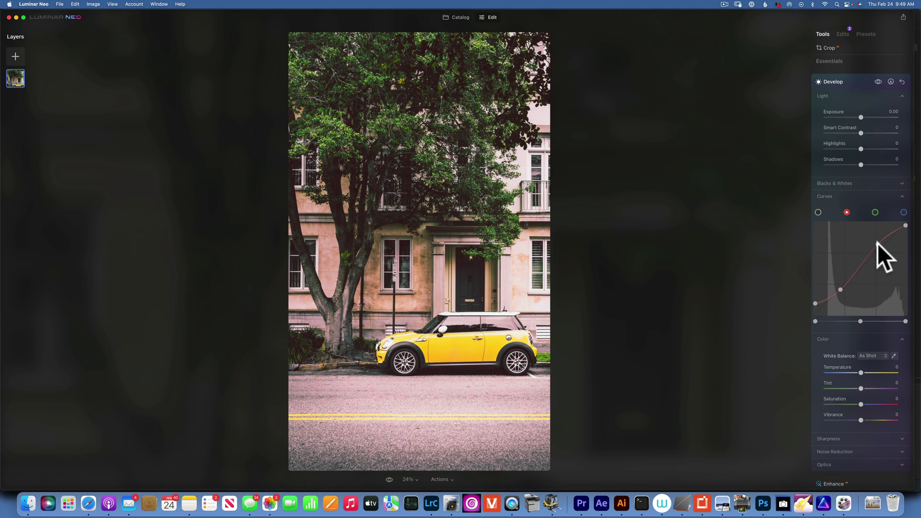
- Shape the green curve to match the red one, with a lifted black point, lowered white point, darker shadows and brighter highlights
{"action": "left_click", "coordinate": [874, 211]}
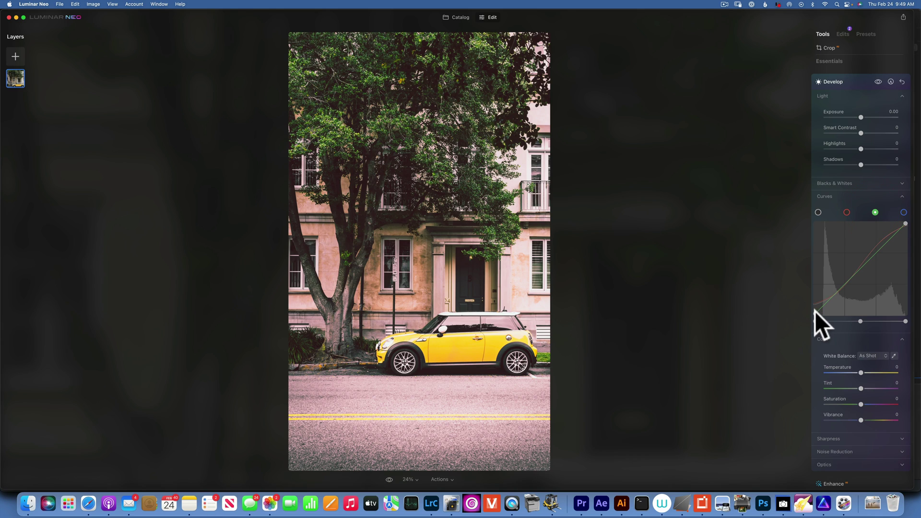
{"action": "left_click_drag", "start_coordinate": [815, 312], "coordinate": [815, 303]}
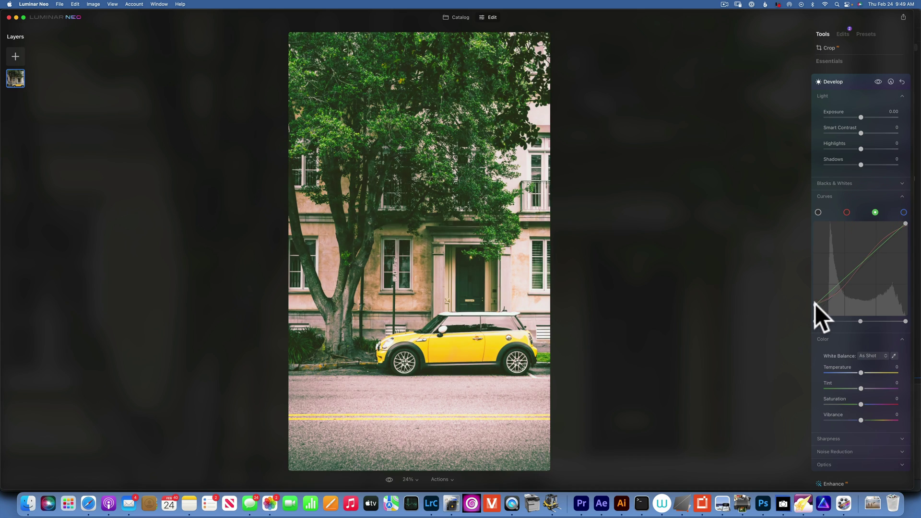
{"action": "left_click", "coordinate": [905, 224]}
{"action": "left_click_drag", "start_coordinate": [838, 285], "coordinate": [840, 288]}
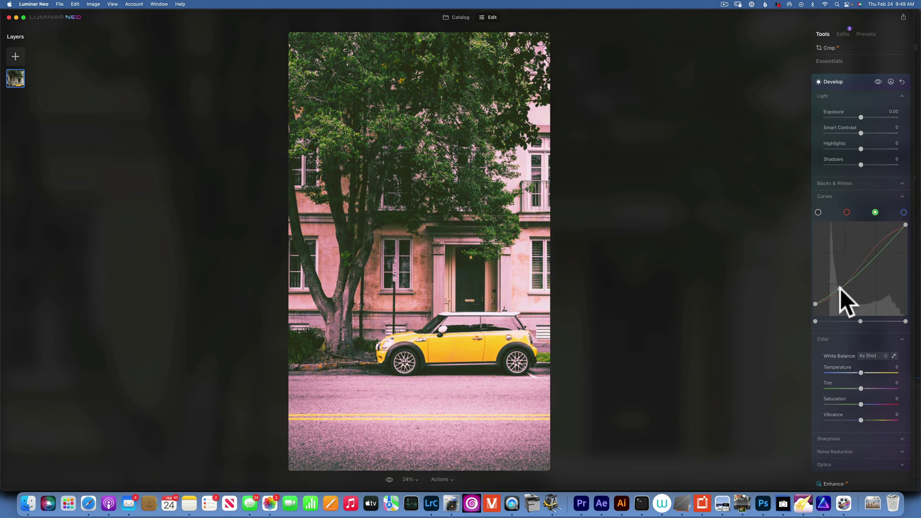
{"action": "double_click", "coordinate": [879, 242]}
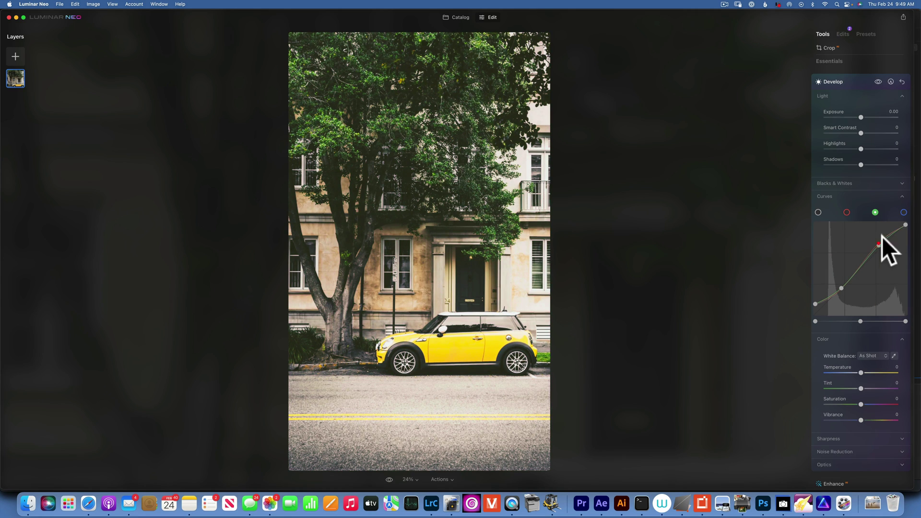
- Shape the blue curve to match the others, with a lifted black point, lowered white point, darker shadows and brighter highlights
{"action": "left_click", "coordinate": [904, 212]}
{"action": "left_click_drag", "start_coordinate": [814, 314], "coordinate": [816, 305]}
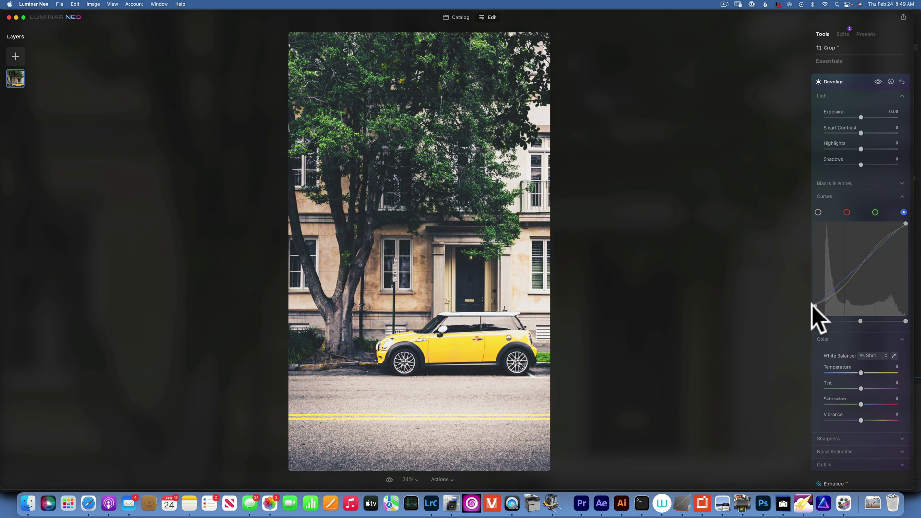
{"action": "left_click_drag", "start_coordinate": [905, 224], "coordinate": [905, 225]}
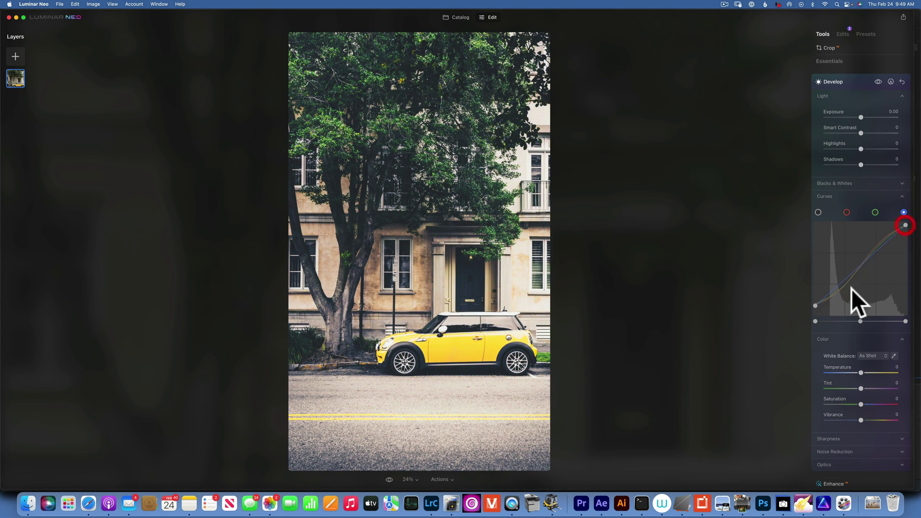
{"action": "left_click_drag", "start_coordinate": [839, 285], "coordinate": [841, 287]}
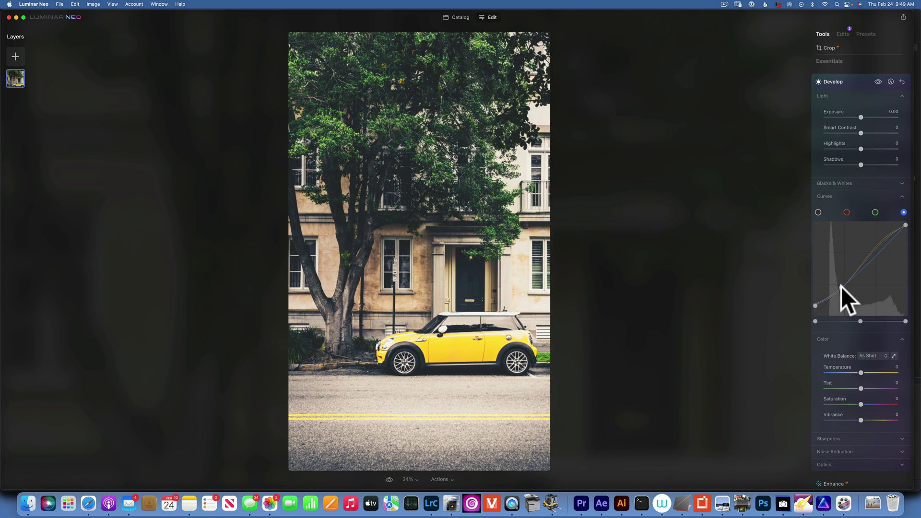
{"action": "left_click", "coordinate": [879, 245]}
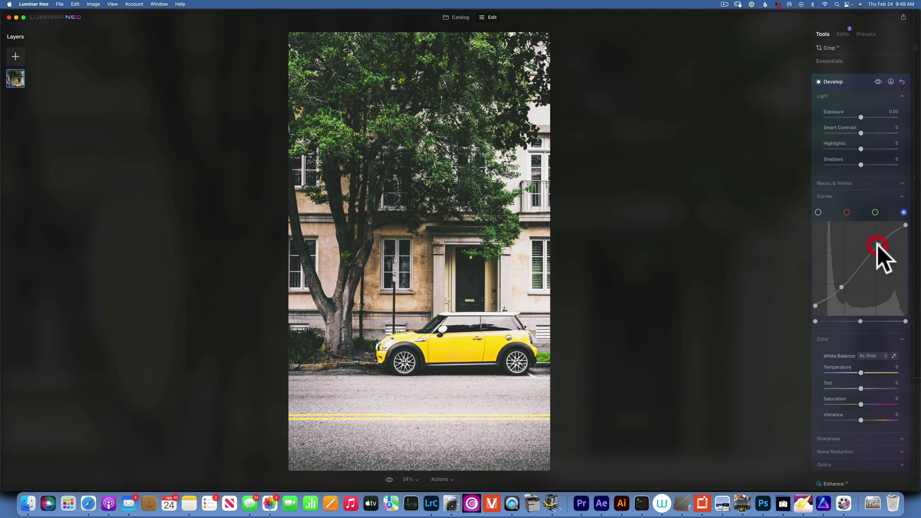
- Compare the car photo with and without the curve adjustments twice
{"action": "left_click", "coordinate": [878, 82]}
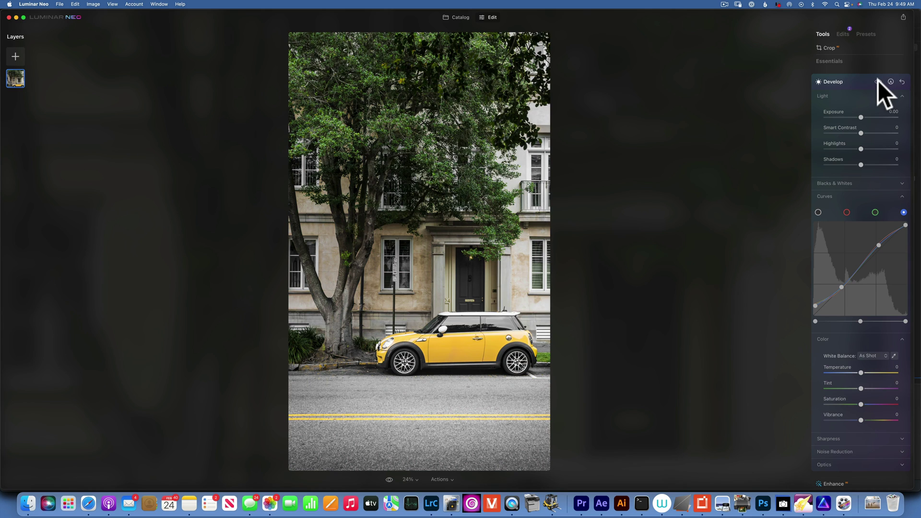
{"action": "left_click", "coordinate": [877, 82]}
{"action": "left_click", "coordinate": [878, 81]}
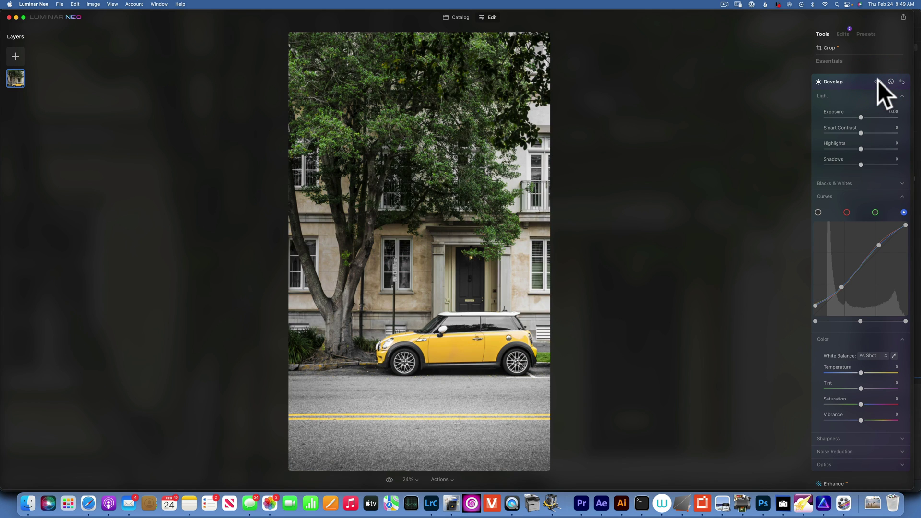
{"action": "left_click", "coordinate": [878, 81]}
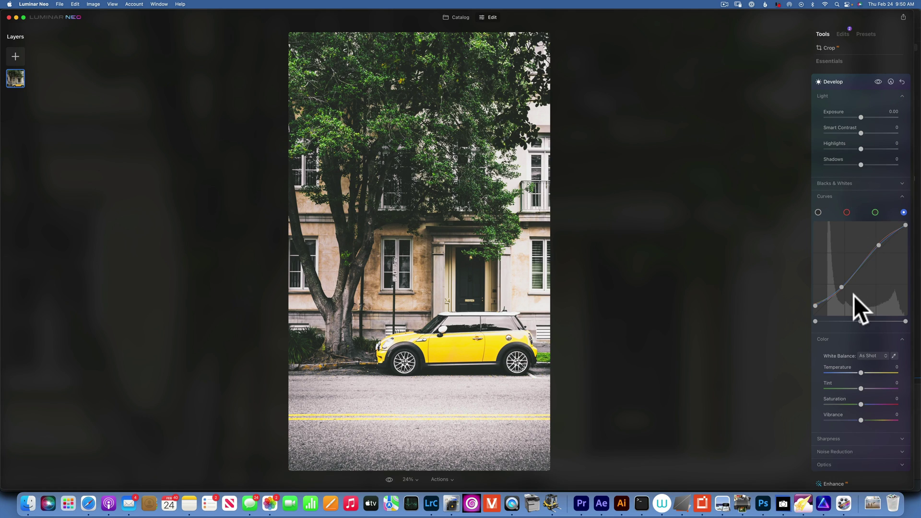
- Lower the car photo's saturation slightly, to about -5, in the Develop color settings
{"action": "scroll", "coordinate": [853, 296], "scroll_direction": "down", "scroll_amount": 5}
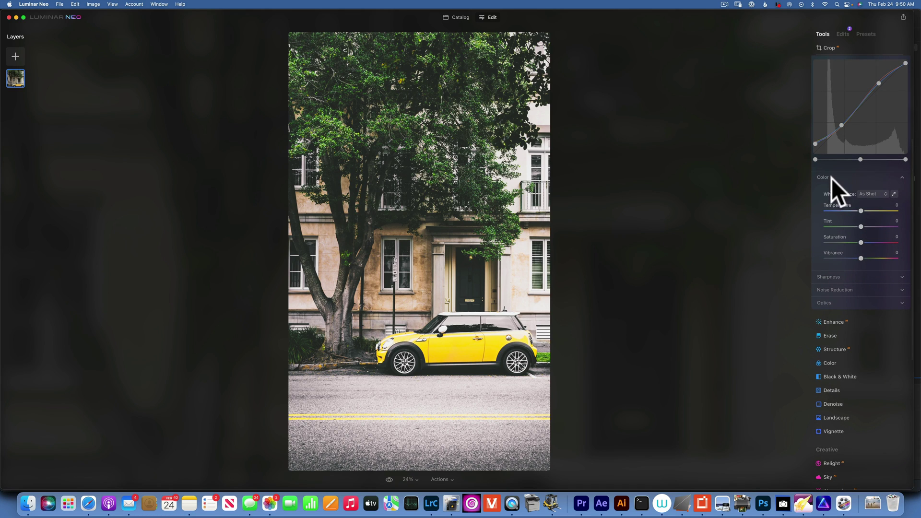
{"action": "left_click", "coordinate": [858, 241]}
{"action": "scroll", "coordinate": [852, 93], "scroll_direction": "up", "scroll_amount": 5}
- Compare the car photo with and without the combined curve and saturation adjustments twice
{"action": "left_click", "coordinate": [877, 82]}
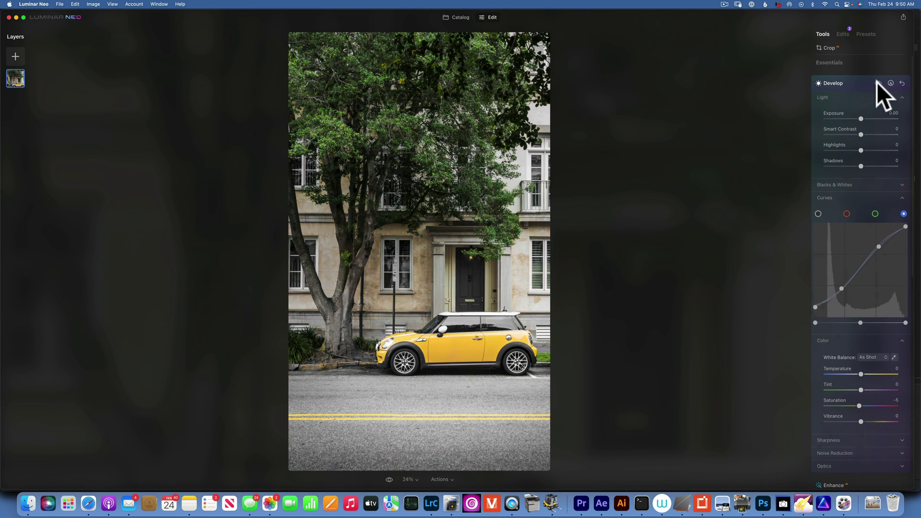
{"action": "left_click", "coordinate": [876, 82]}
{"action": "left_click", "coordinate": [877, 82]}
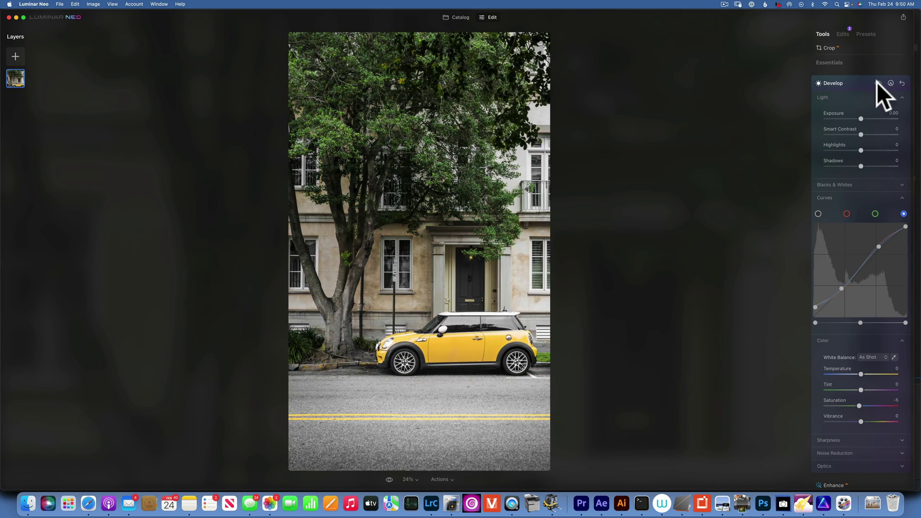
{"action": "left_click", "coordinate": [877, 82]}
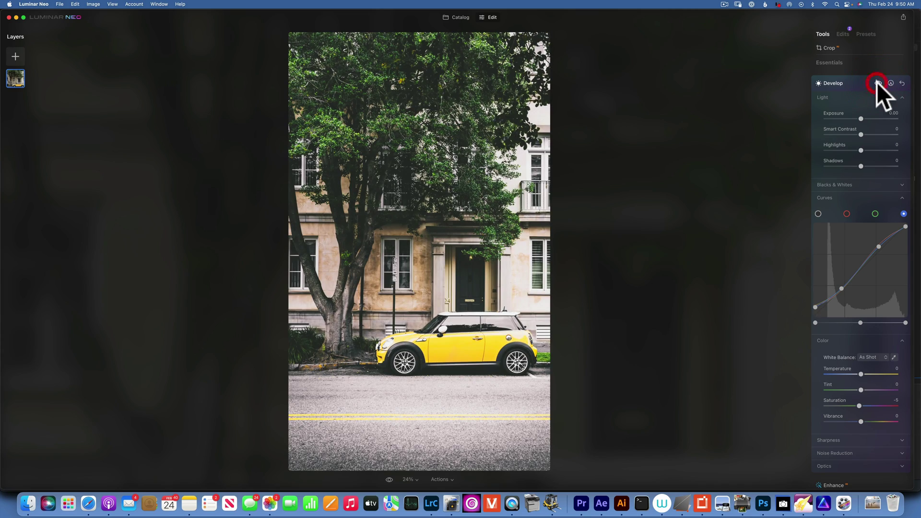
- Return to the catalog and open the photo of the running horse for editing in the Develop tool
{"action": "left_click", "coordinate": [460, 18]}
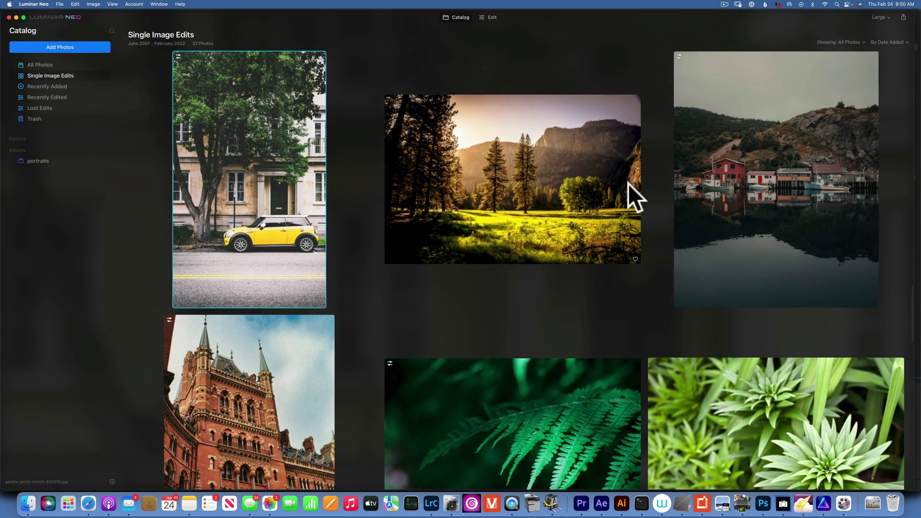
{"action": "scroll", "coordinate": [628, 183], "scroll_direction": "down", "scroll_amount": 10}
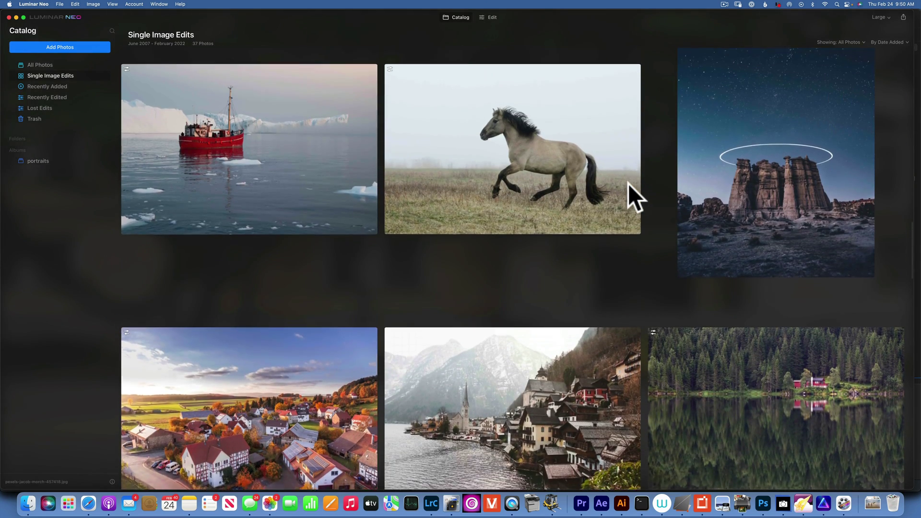
{"action": "scroll", "coordinate": [628, 183], "scroll_direction": "up", "scroll_amount": 3}
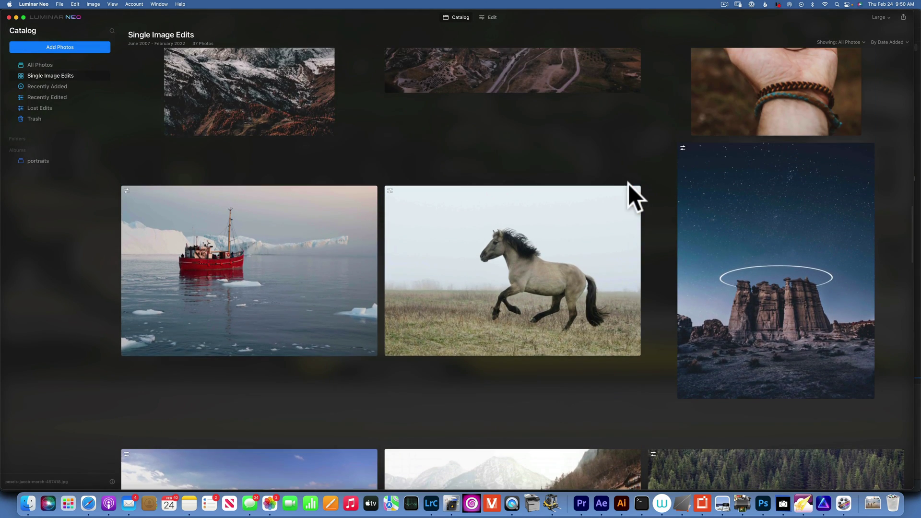
{"action": "double_click", "coordinate": [535, 244]}
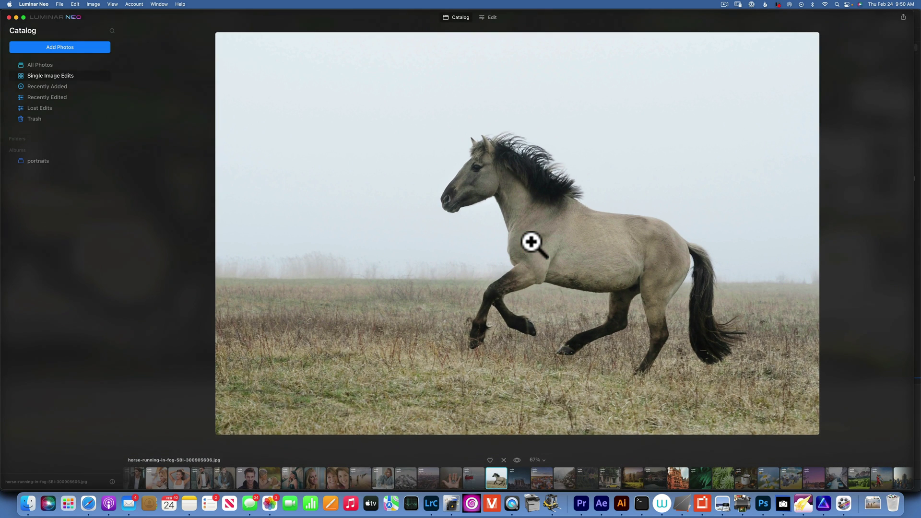
{"action": "left_click", "coordinate": [494, 16]}
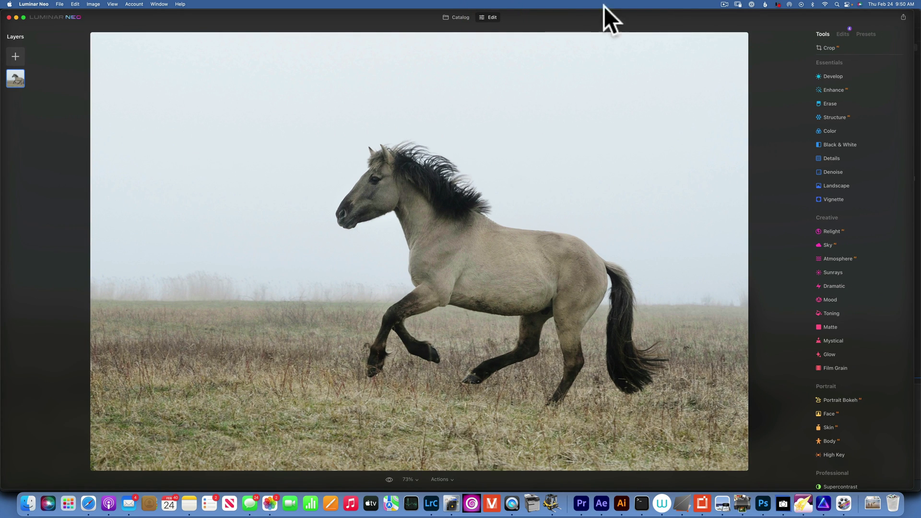
{"action": "left_click", "coordinate": [834, 77]}
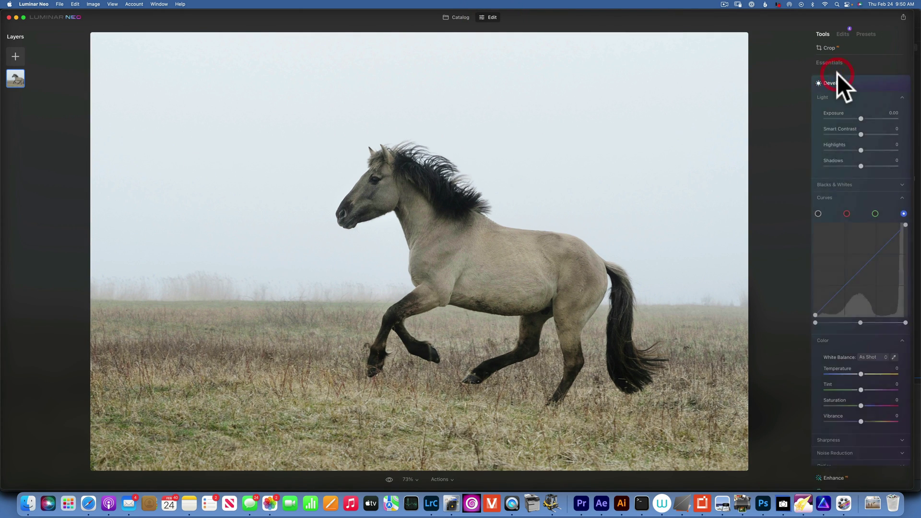
- Try an extreme, inverted overall tone curve on the horse photo viewed at 100%, and reset the Develop adjustments
{"action": "left_click", "coordinate": [817, 213]}
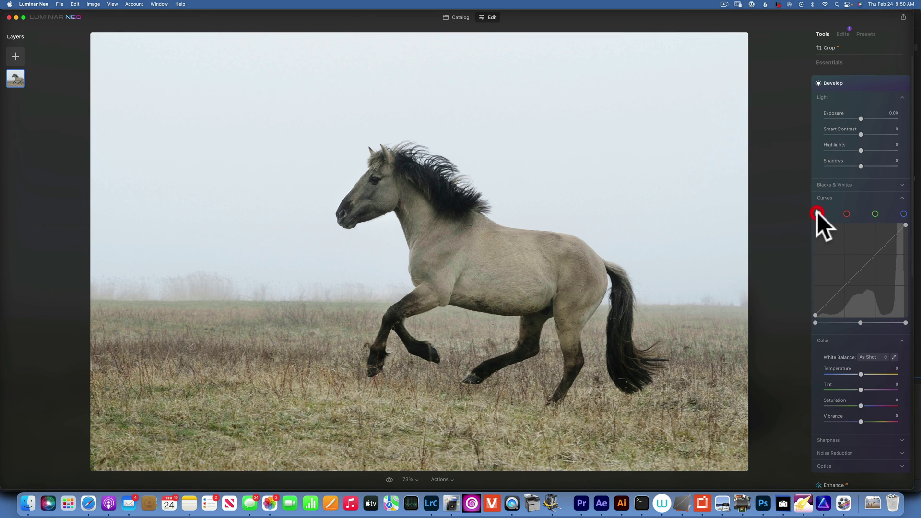
{"action": "left_click_drag", "start_coordinate": [842, 286], "coordinate": [871, 306]}
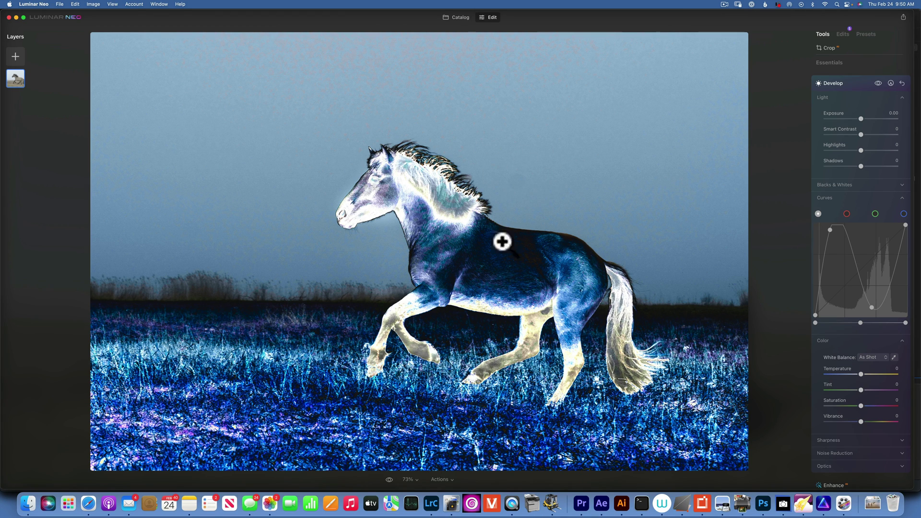
{"action": "left_click", "coordinate": [413, 479]}
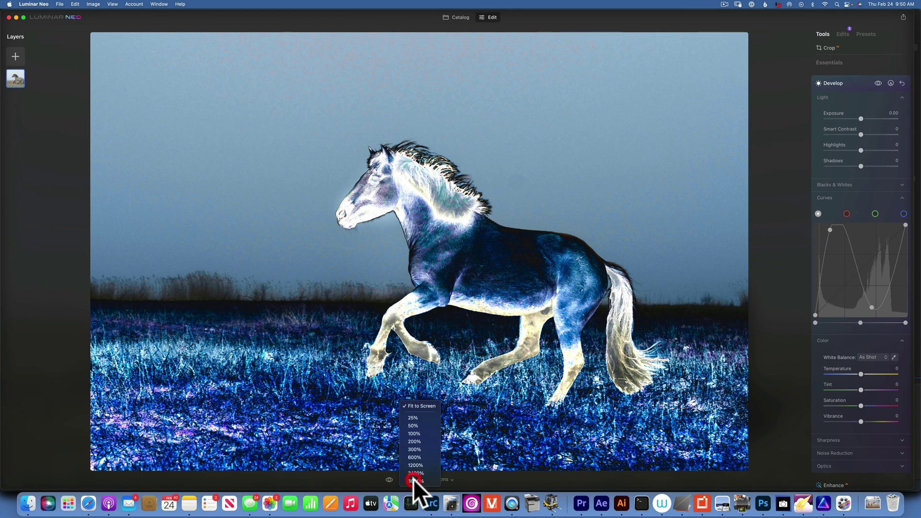
{"action": "left_click", "coordinate": [422, 431]}
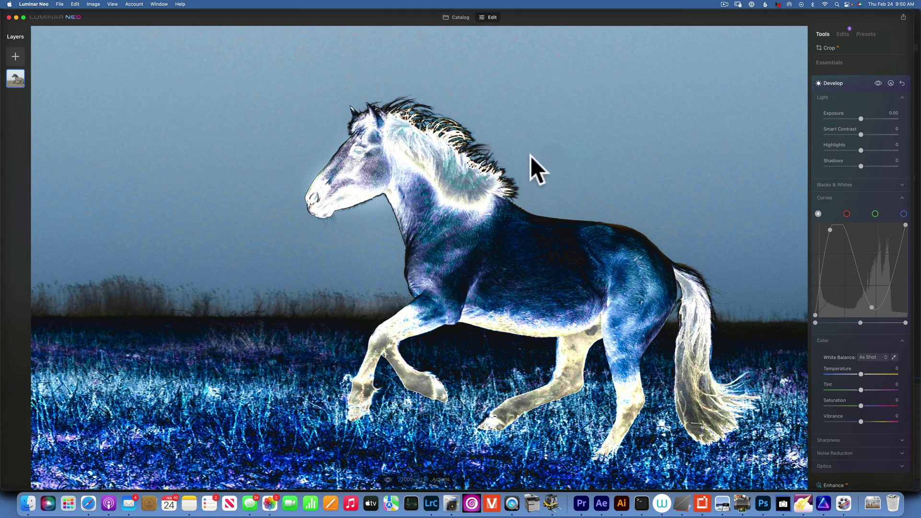
{"action": "left_click", "coordinate": [902, 82]}
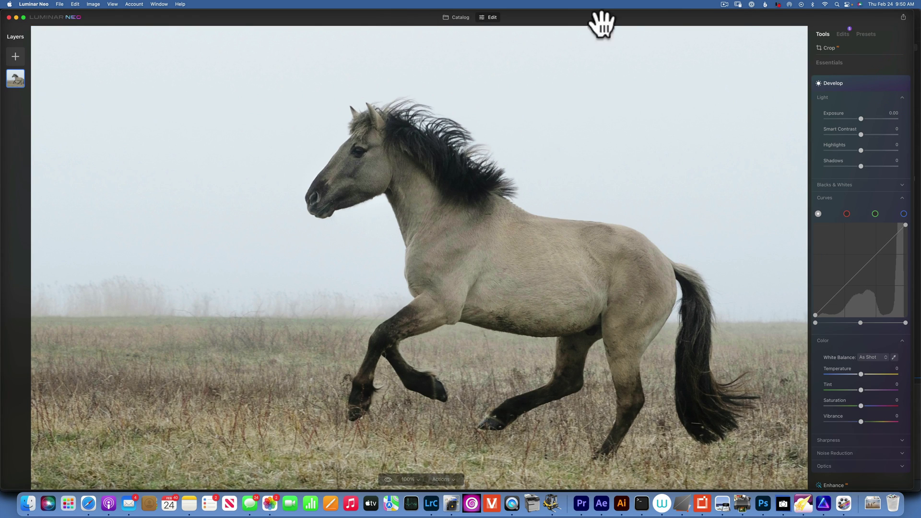
- Return to the catalog and open the photo of the bearded man in sunglasses and brown blazer in the Develop tool
{"action": "left_click", "coordinate": [461, 17]}
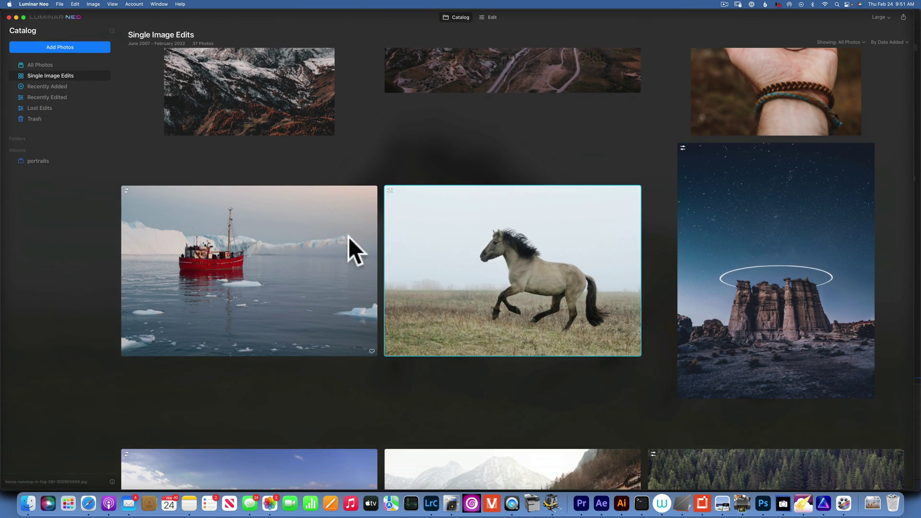
{"action": "scroll", "coordinate": [431, 244], "scroll_direction": "up", "scroll_amount": 5}
{"action": "scroll", "coordinate": [431, 244], "scroll_direction": "up", "scroll_amount": 10}
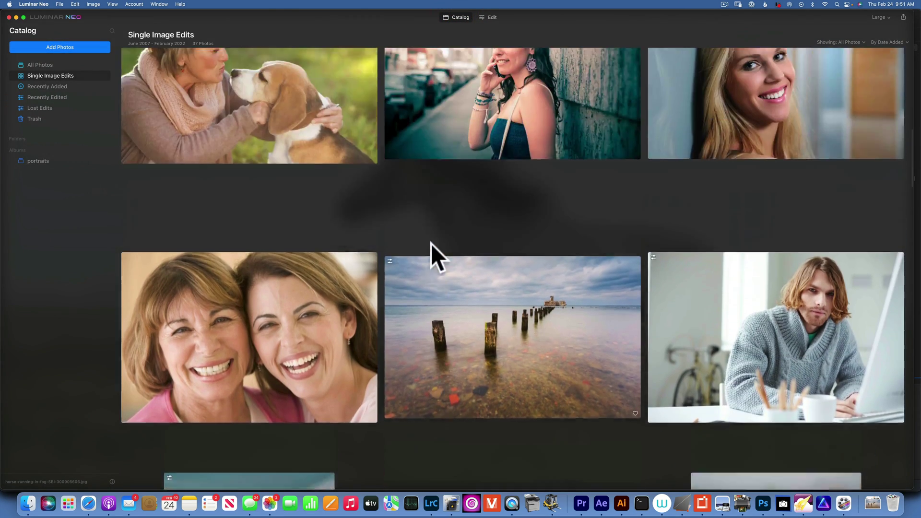
{"action": "scroll", "coordinate": [431, 243], "scroll_direction": "up", "scroll_amount": 8}
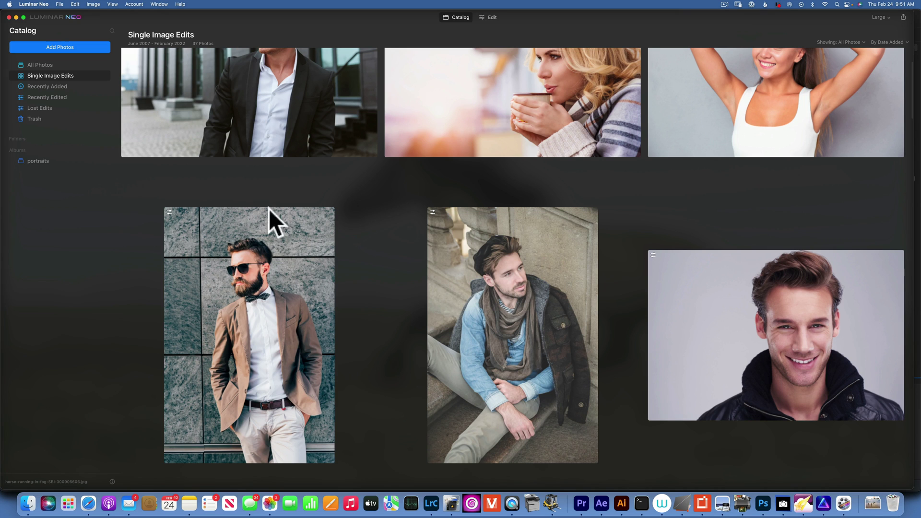
{"action": "double_click", "coordinate": [264, 314]}
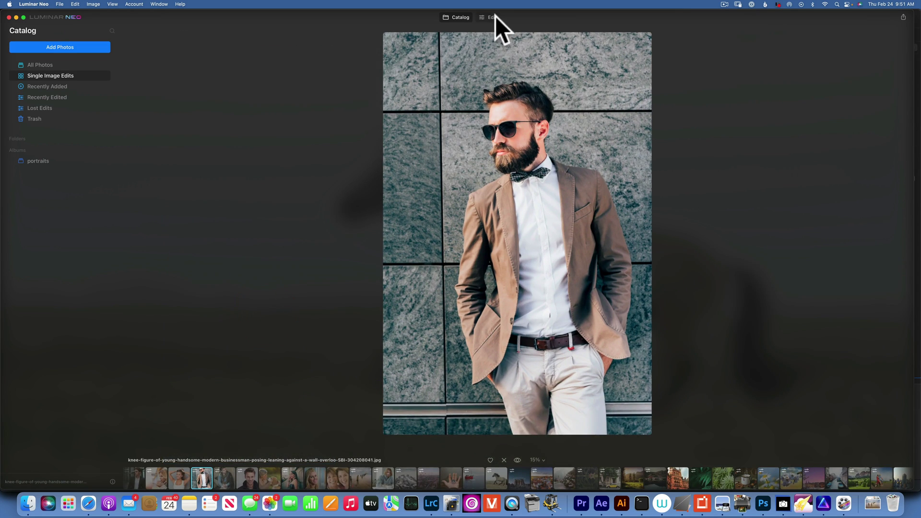
{"action": "left_click", "coordinate": [493, 17]}
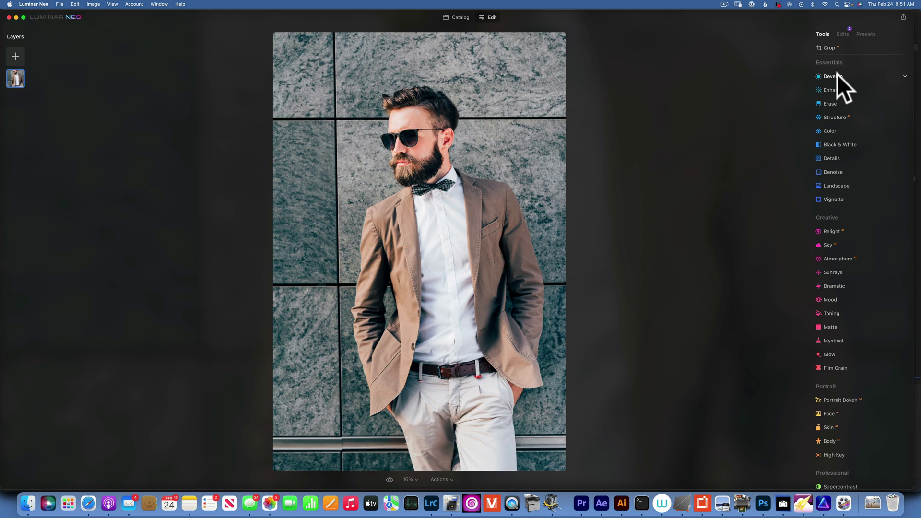
{"action": "left_click", "coordinate": [836, 75]}
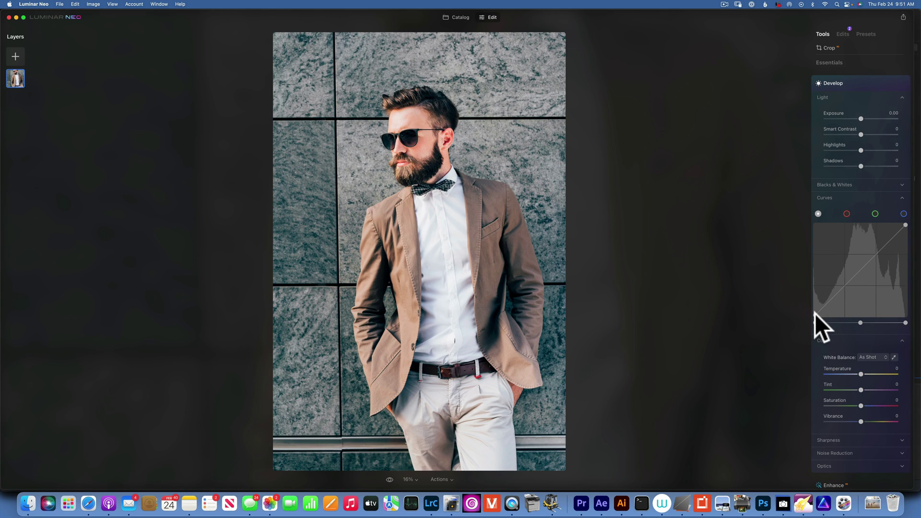
- Try flattening the overall tone curve into a horizontal line at mid-height, and move its black and white points back to the corners
{"action": "left_click_drag", "start_coordinate": [815, 315], "coordinate": [815, 272]}
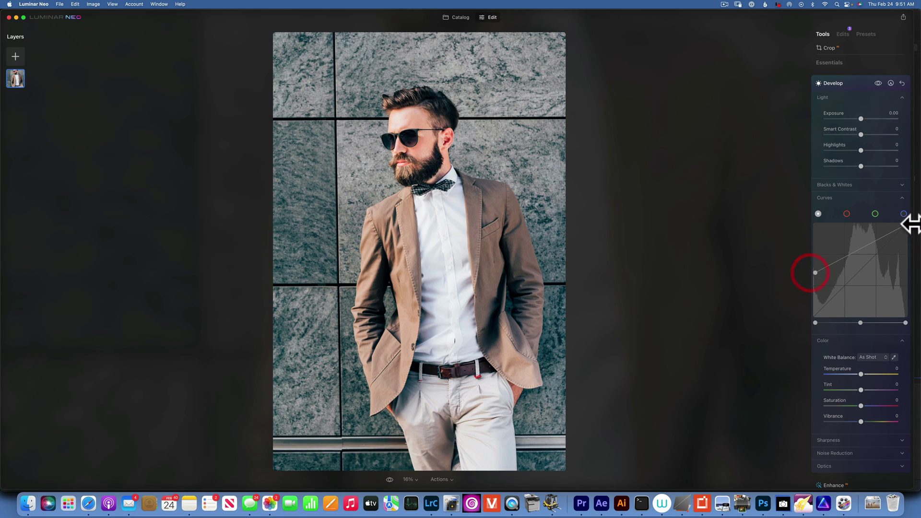
{"action": "left_click_drag", "start_coordinate": [905, 223], "coordinate": [906, 269]}
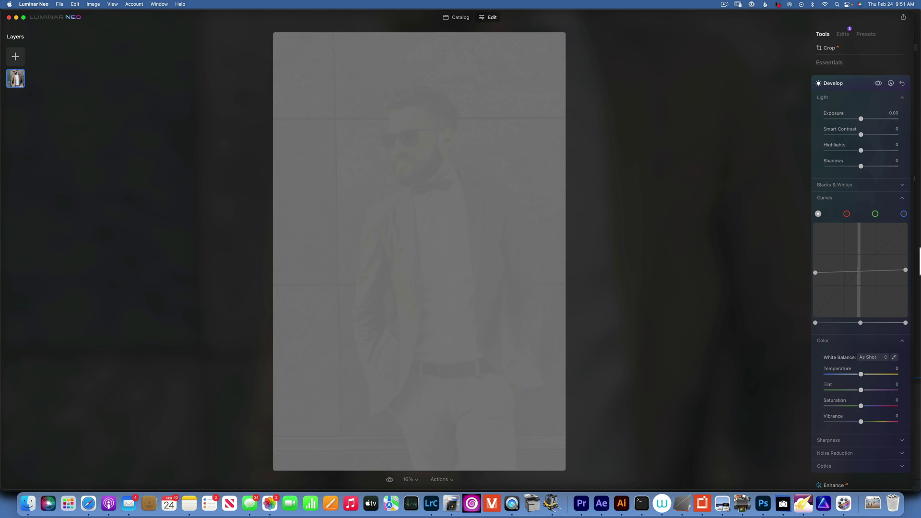
{"action": "left_click", "coordinate": [905, 269]}
{"action": "left_click_drag", "start_coordinate": [816, 271], "coordinate": [814, 268]}
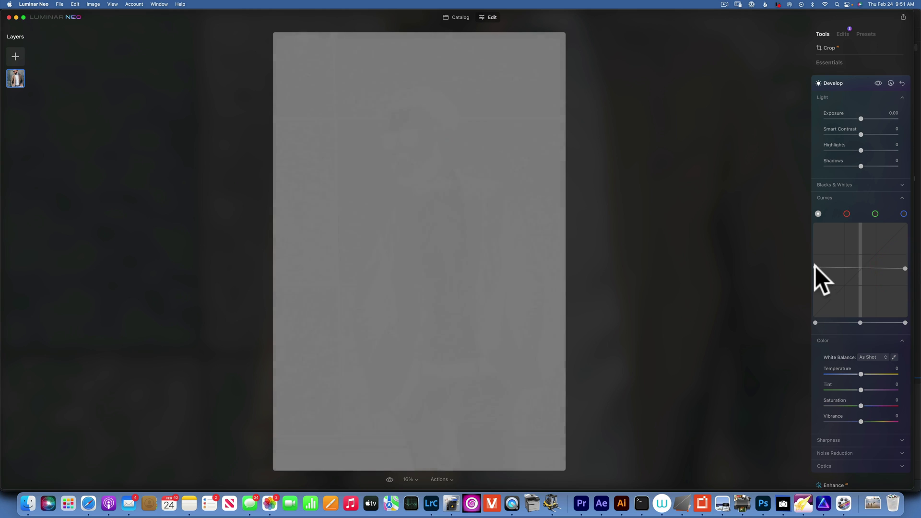
{"action": "left_click", "coordinate": [815, 269]}
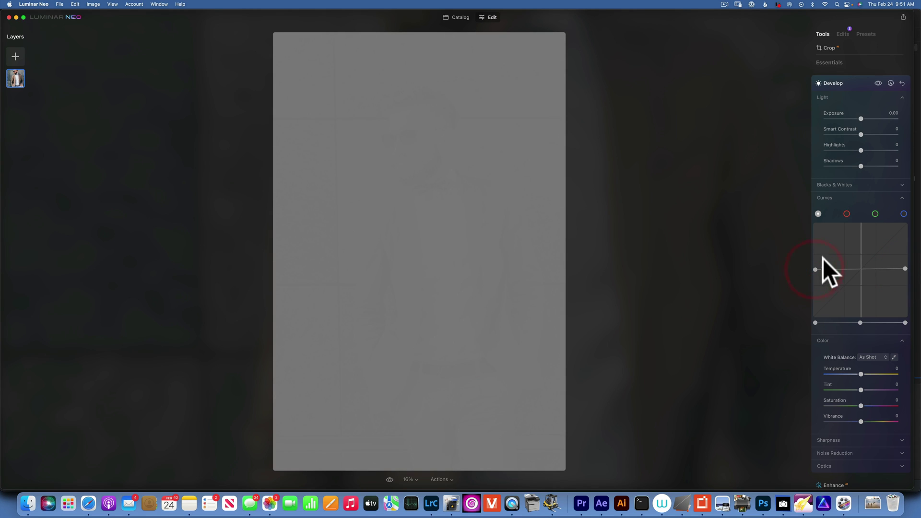
{"action": "left_click_drag", "start_coordinate": [815, 268], "coordinate": [815, 316]}
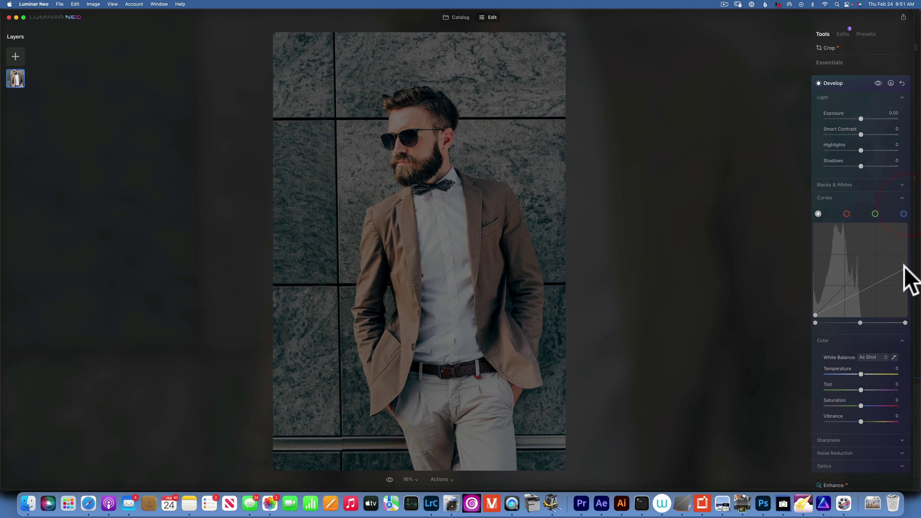
{"action": "left_click_drag", "start_coordinate": [906, 268], "coordinate": [905, 211]}
- Try a tone curve with raised shadows and nearly flat midtones on the man's photo, and reset the Develop adjustments
{"action": "left_click_drag", "start_coordinate": [845, 280], "coordinate": [872, 266]}
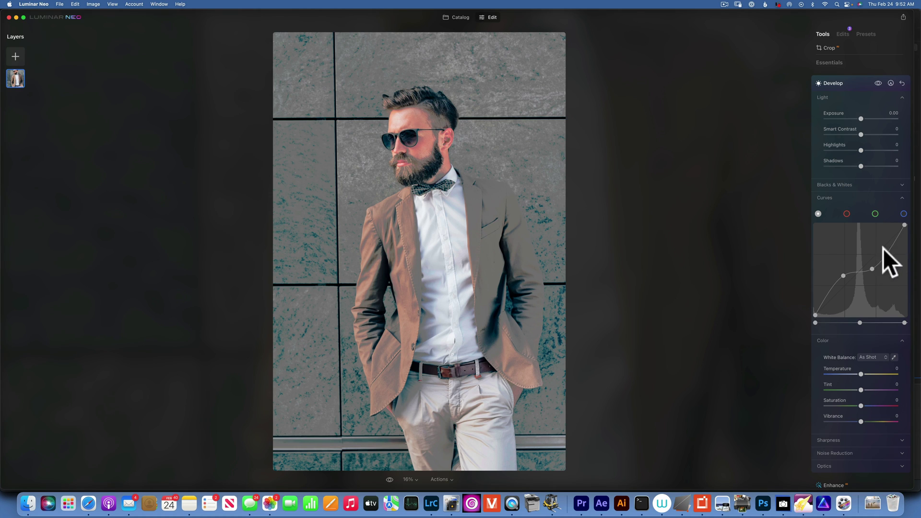
{"action": "scroll", "coordinate": [878, 259], "scroll_direction": "down", "scroll_amount": 1}
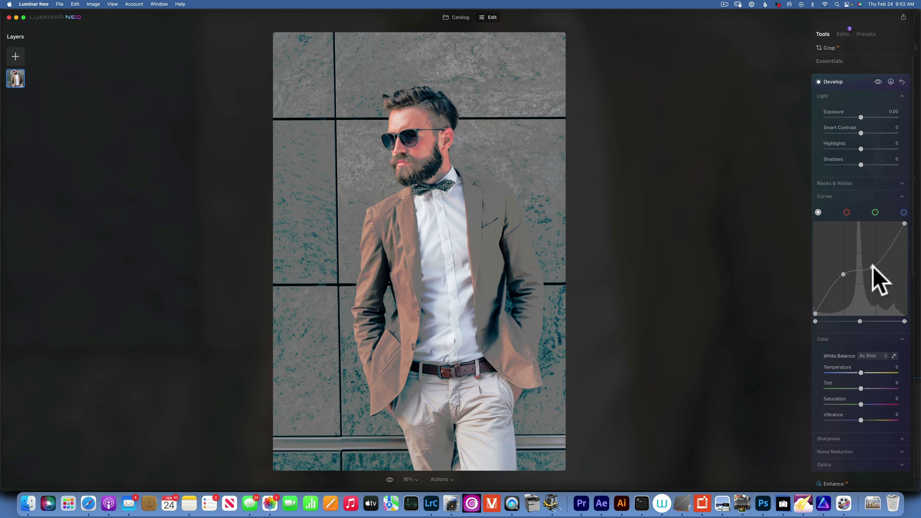
{"action": "left_click", "coordinate": [902, 81]}
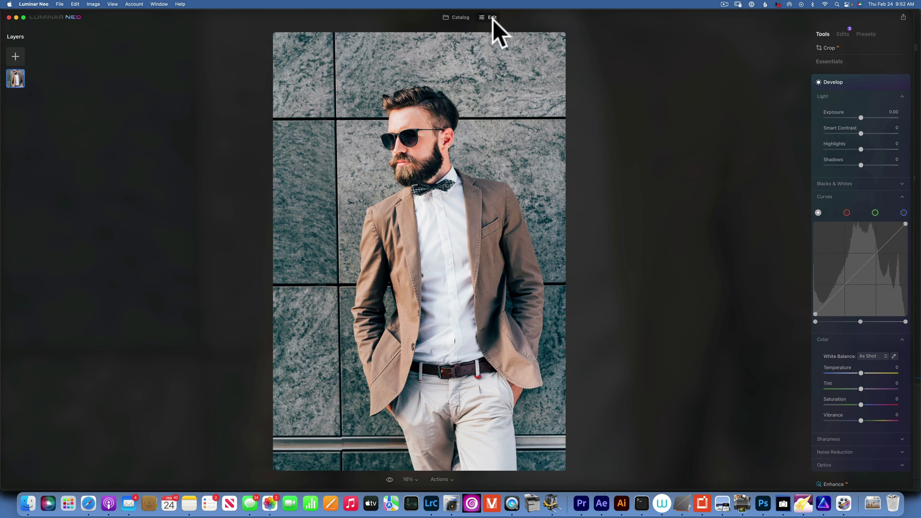
- Return to the catalog and open the photo of the red cottage reflected in the lake in the Develop tool
{"action": "left_click", "coordinate": [460, 17]}
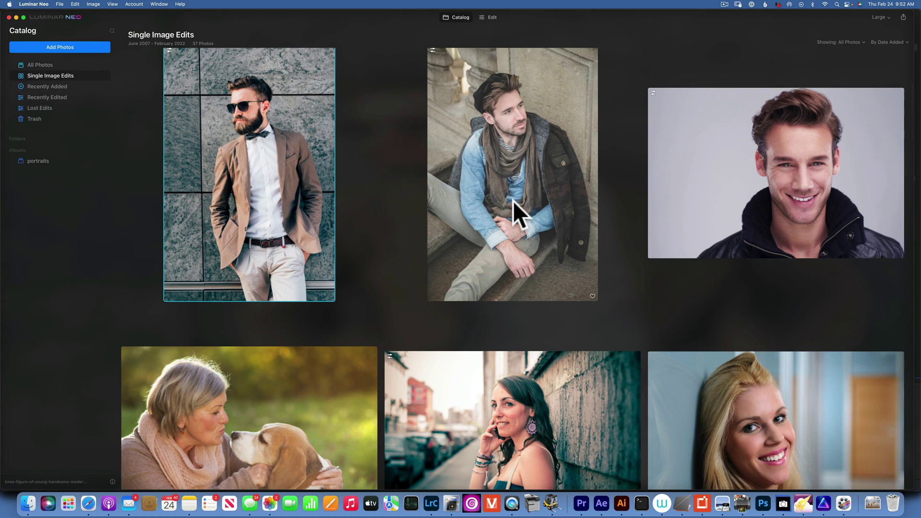
{"action": "scroll", "coordinate": [517, 215], "scroll_direction": "down", "scroll_amount": 15}
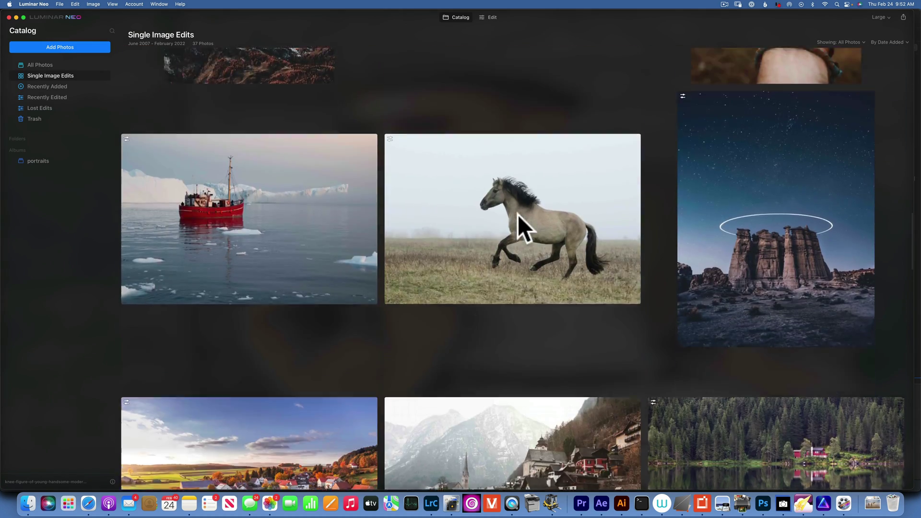
{"action": "scroll", "coordinate": [517, 214], "scroll_direction": "down", "scroll_amount": 10}
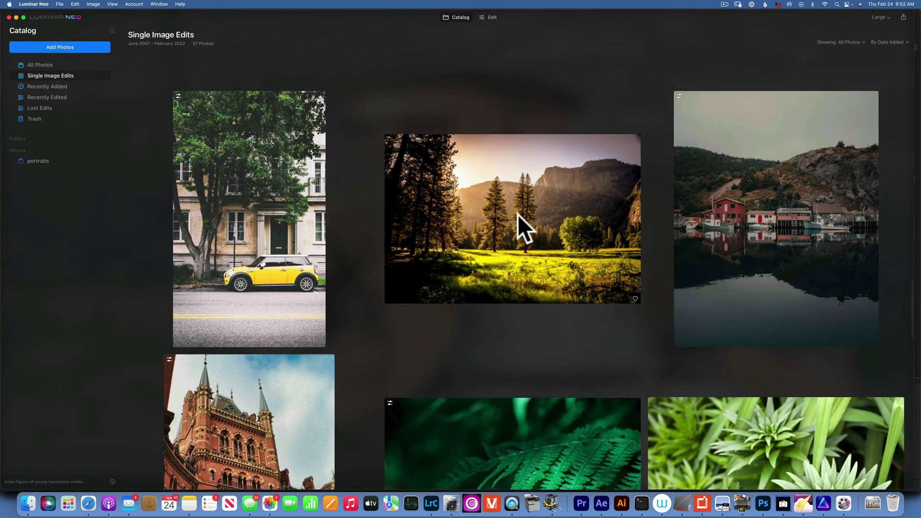
{"action": "scroll", "coordinate": [517, 214], "scroll_direction": "down", "scroll_amount": 15}
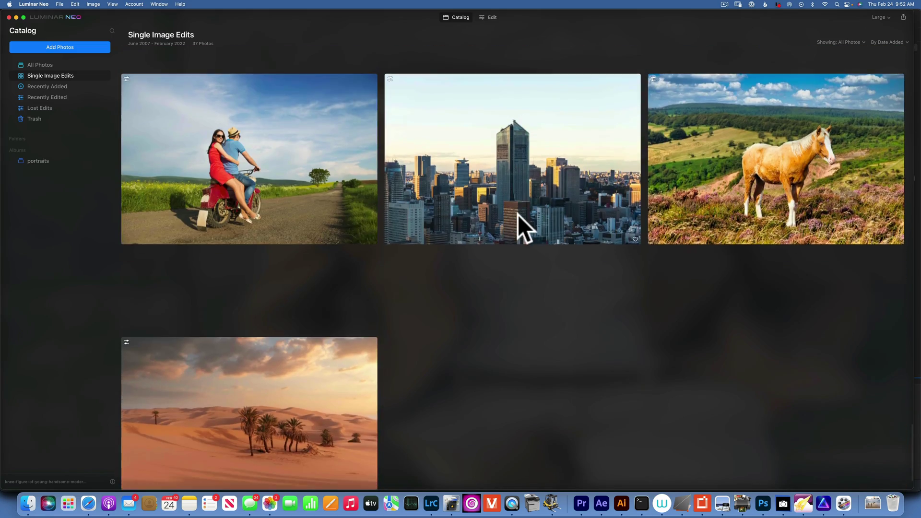
{"action": "scroll", "coordinate": [517, 215], "scroll_direction": "up", "scroll_amount": 4}
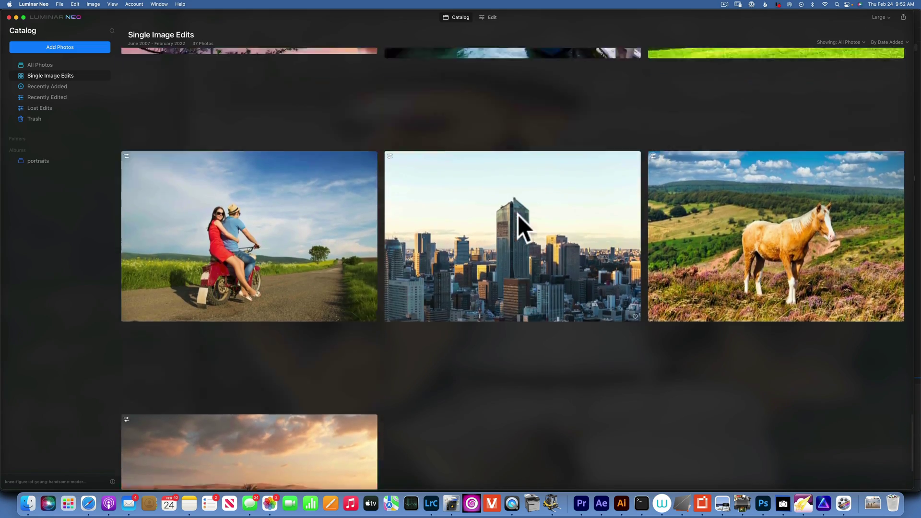
{"action": "scroll", "coordinate": [517, 215], "scroll_direction": "up", "scroll_amount": 15}
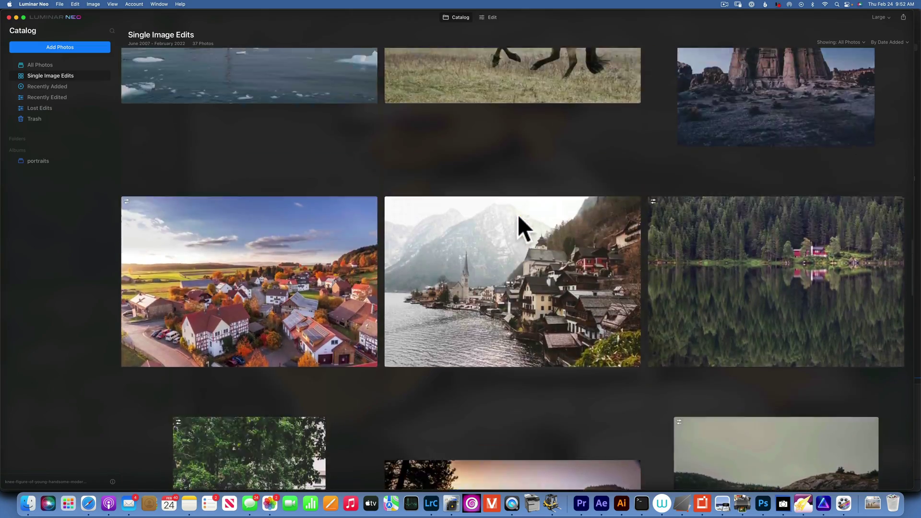
{"action": "scroll", "coordinate": [517, 215], "scroll_direction": "up", "scroll_amount": 2}
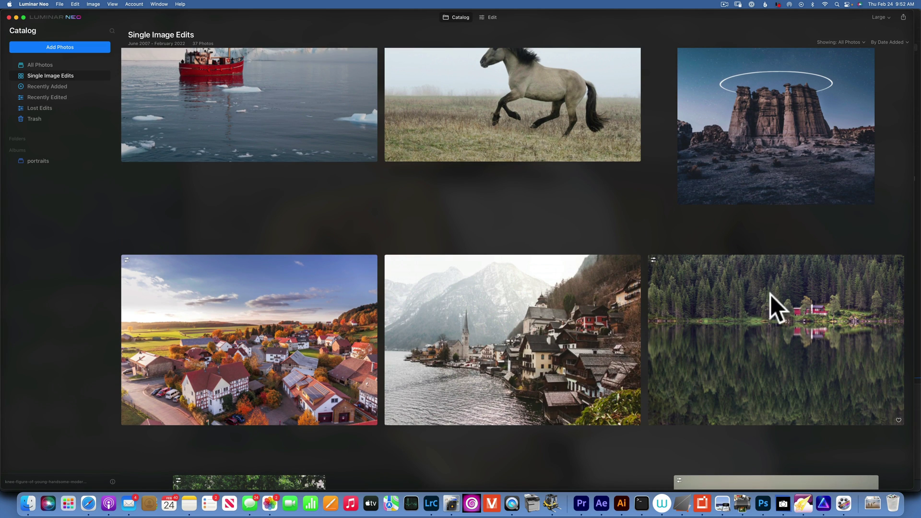
{"action": "double_click", "coordinate": [801, 338]}
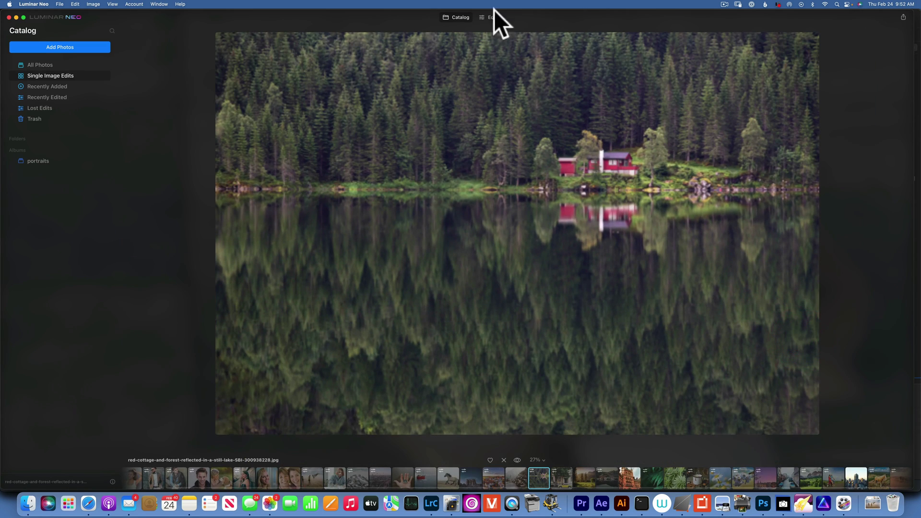
{"action": "left_click", "coordinate": [494, 18]}
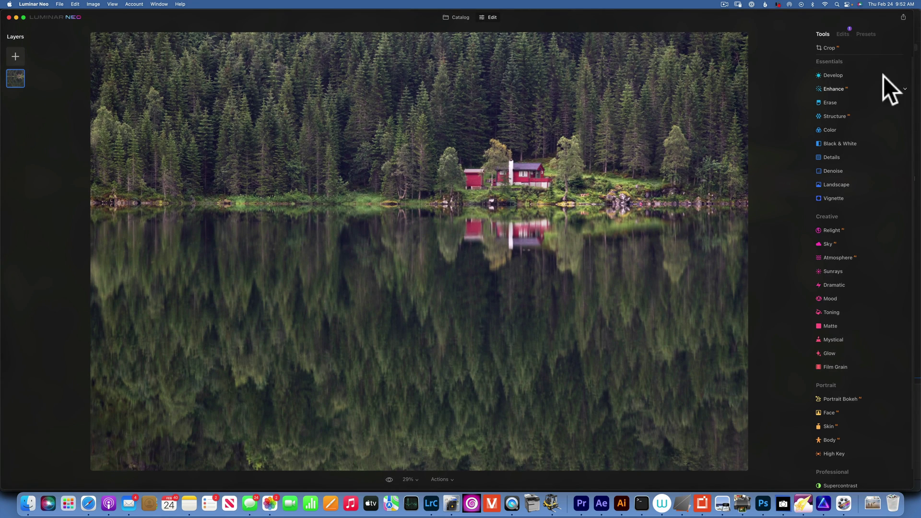
{"action": "left_click", "coordinate": [833, 75]}
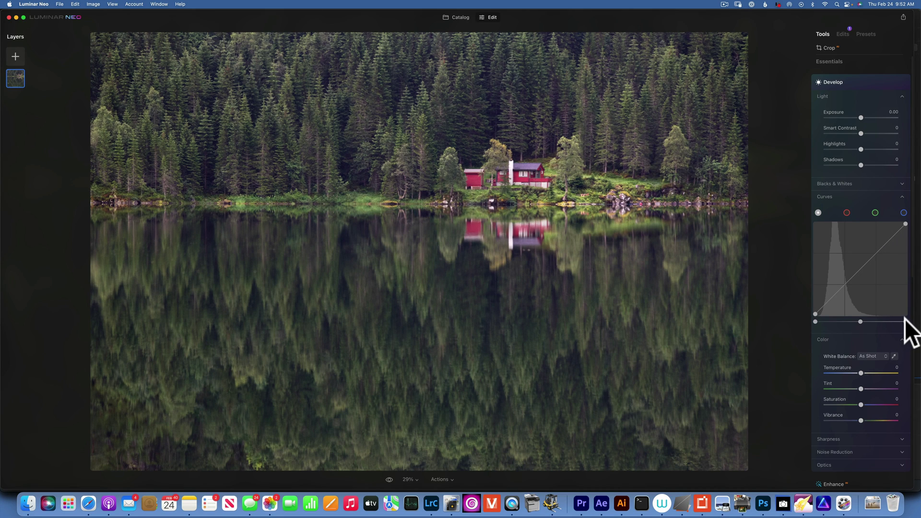
- Steepen the lake photo's tone curve by moving its white and black points inward, and compare the photo with and without it twice
{"action": "left_click_drag", "start_coordinate": [905, 321], "coordinate": [822, 312]}
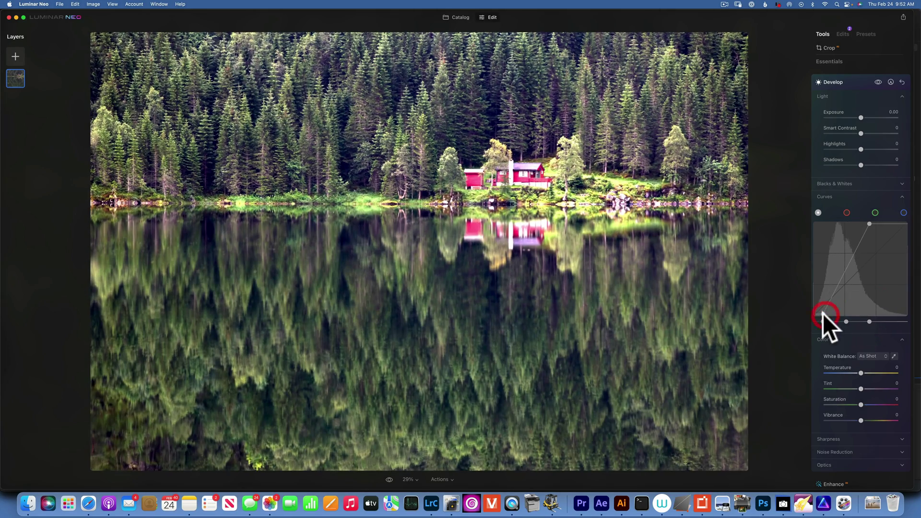
{"action": "left_click", "coordinate": [878, 82]}
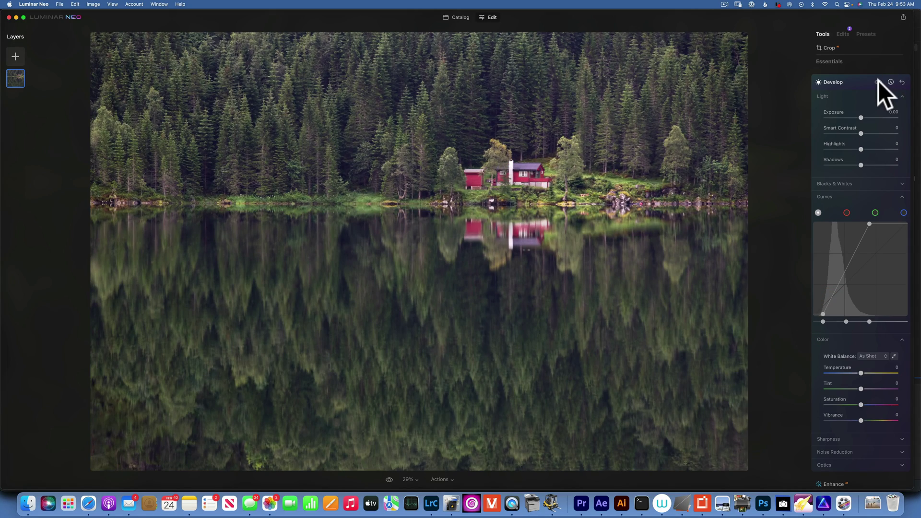
{"action": "left_click", "coordinate": [878, 82]}
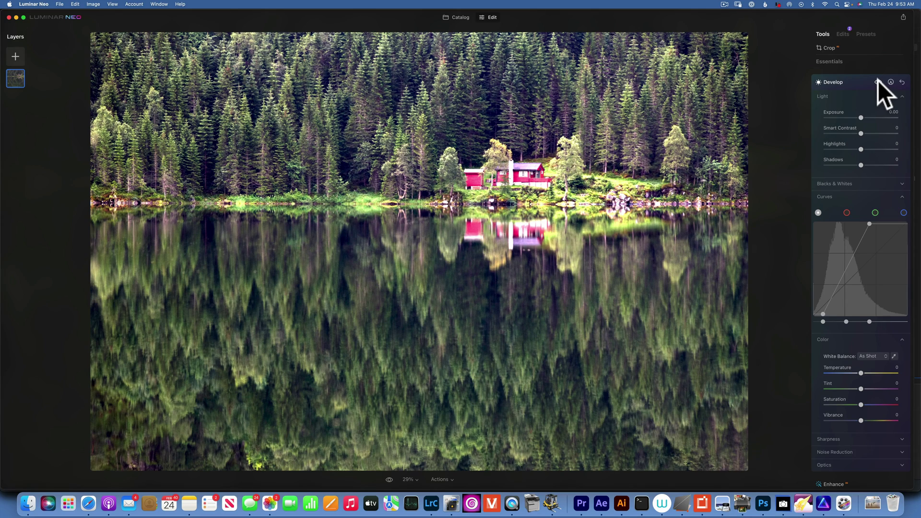
{"action": "left_click", "coordinate": [878, 82]}
{"action": "left_click", "coordinate": [878, 81]}
{"action": "scroll", "coordinate": [867, 257], "scroll_direction": "down", "scroll_amount": 1}
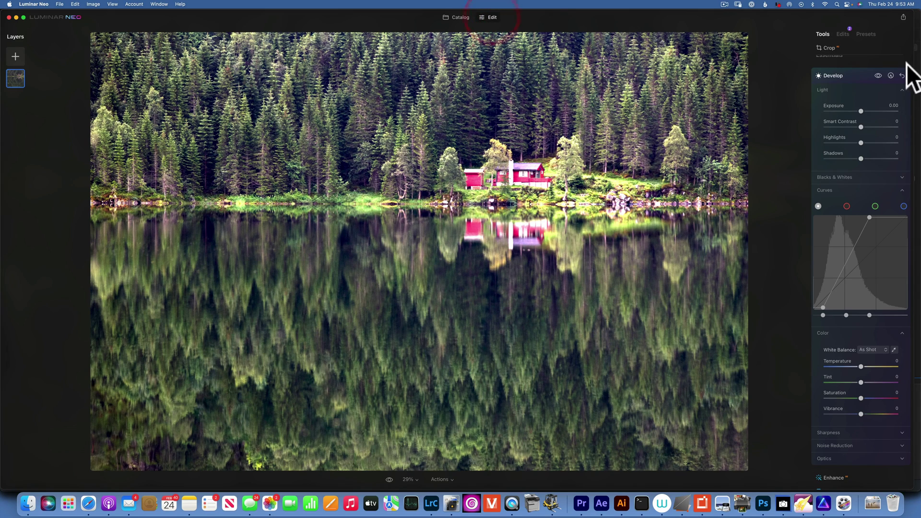
- Return to the catalog and open the photo of the blonde woman drinking from a cup
{"action": "left_click", "coordinate": [459, 17]}
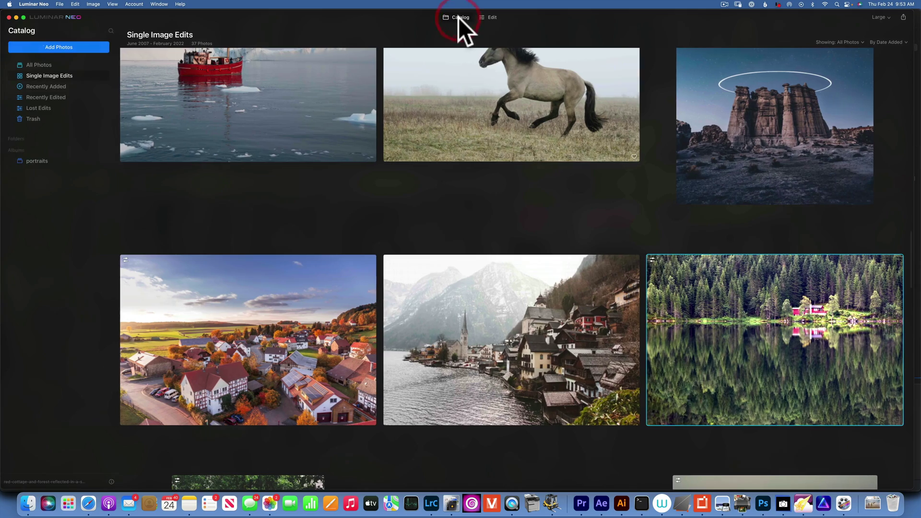
{"action": "scroll", "coordinate": [614, 226], "scroll_direction": "up", "scroll_amount": 5}
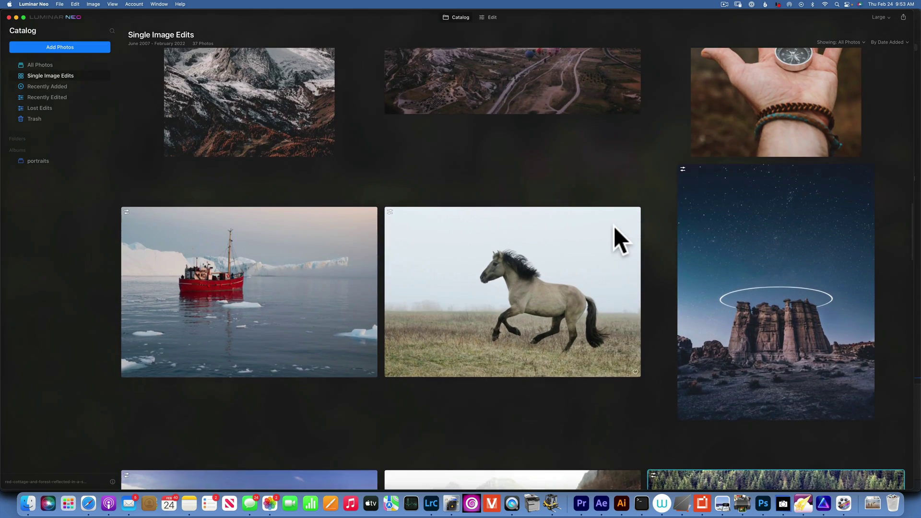
{"action": "scroll", "coordinate": [614, 226], "scroll_direction": "down", "scroll_amount": 10}
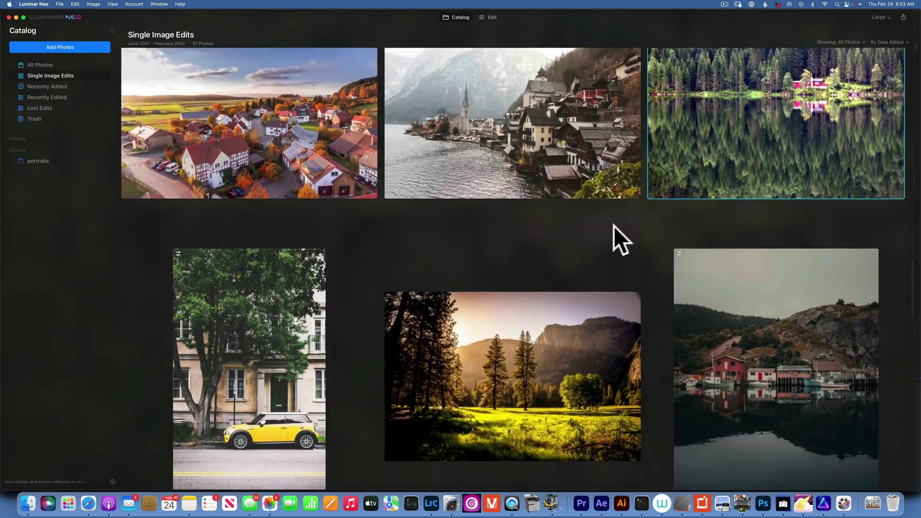
{"action": "scroll", "coordinate": [614, 226], "scroll_direction": "down", "scroll_amount": 10}
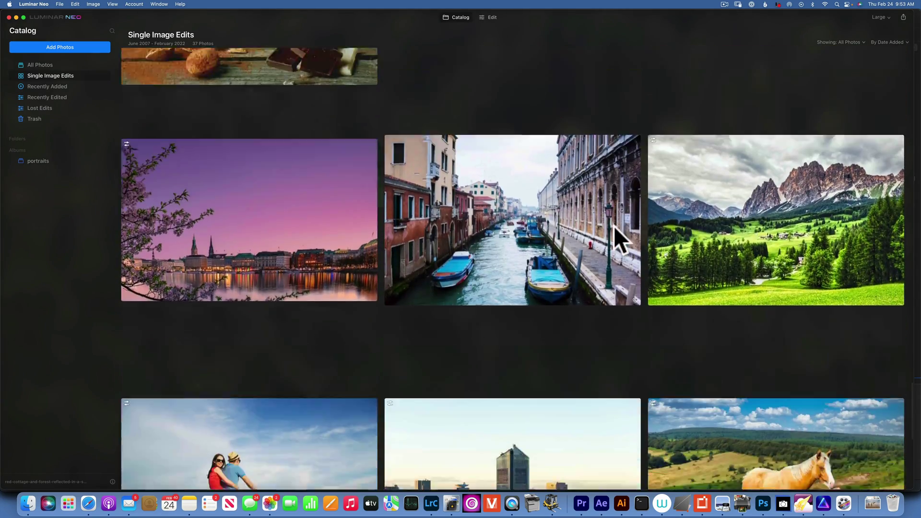
{"action": "scroll", "coordinate": [614, 226], "scroll_direction": "up", "scroll_amount": 4}
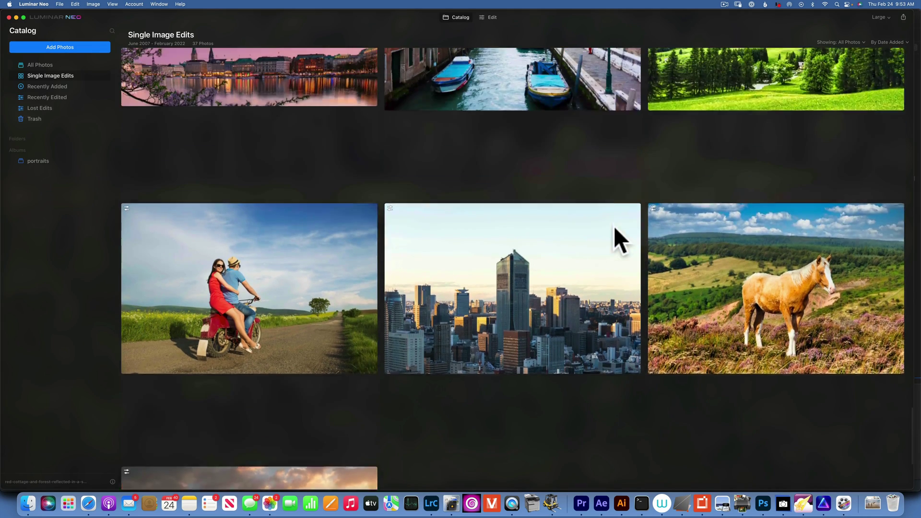
{"action": "scroll", "coordinate": [614, 226], "scroll_direction": "up", "scroll_amount": 15}
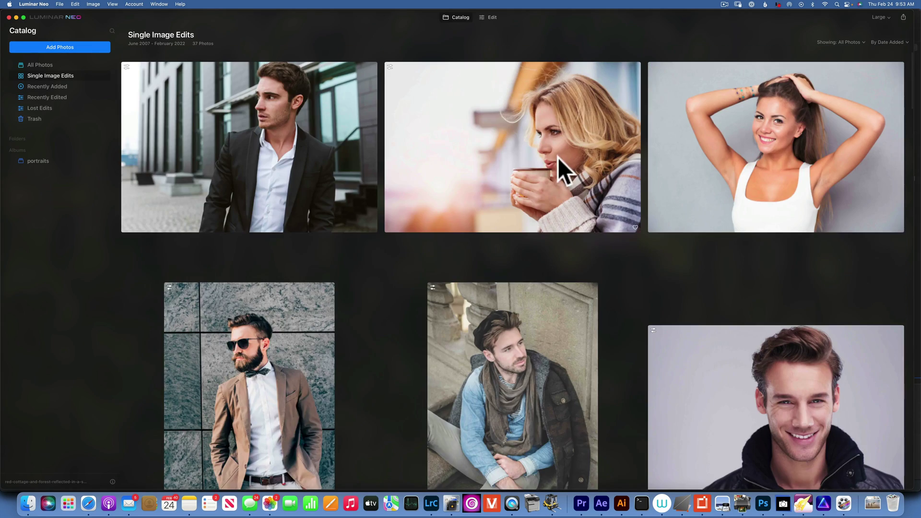
{"action": "double_click", "coordinate": [554, 147]}
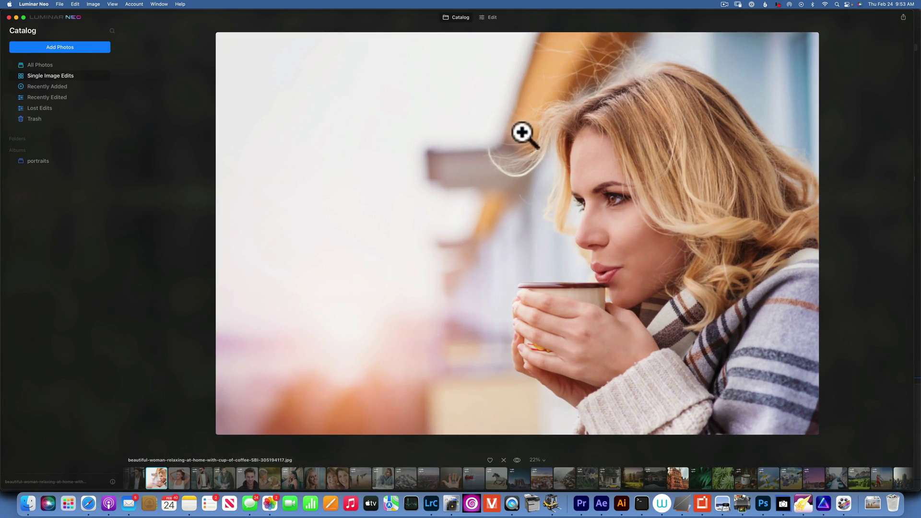
- Open the woman's photo in the Develop tool and shape its tone curve into a gentle S with lowered shadows and raised highlights
{"action": "left_click", "coordinate": [491, 16]}
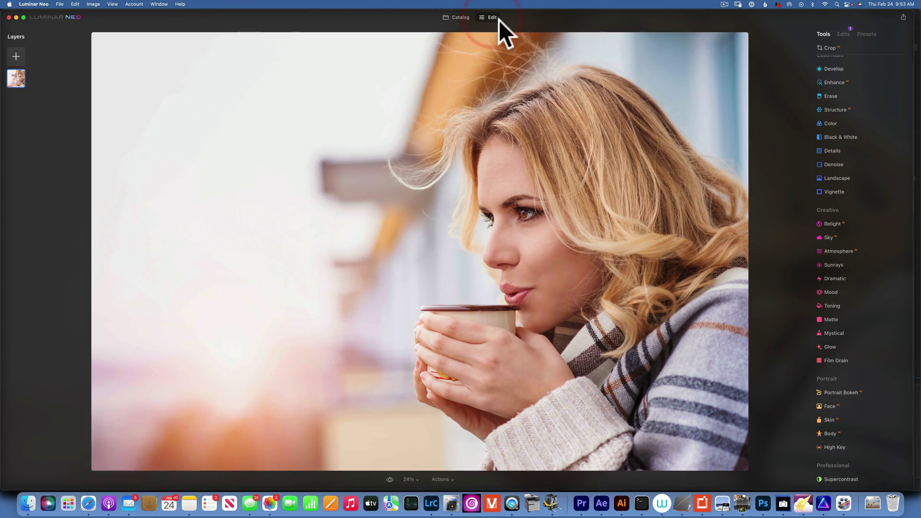
{"action": "left_click", "coordinate": [832, 69]}
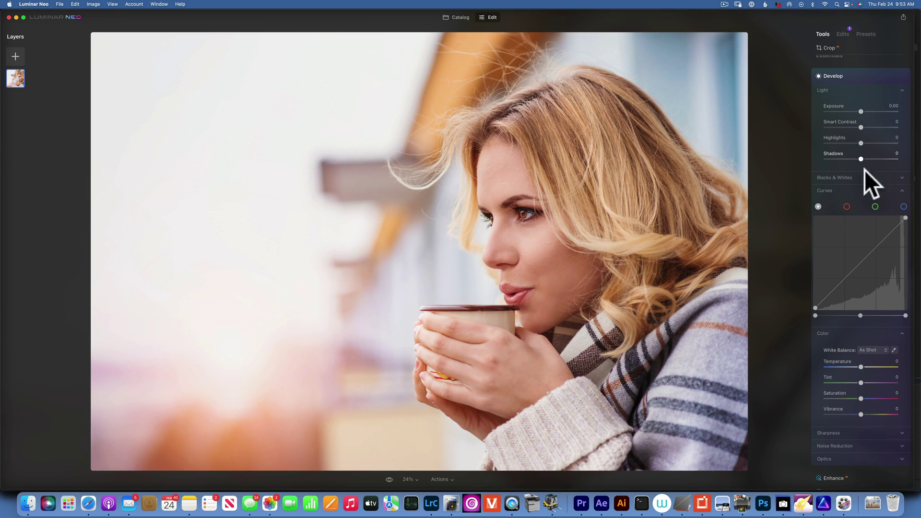
{"action": "left_click", "coordinate": [835, 291]}
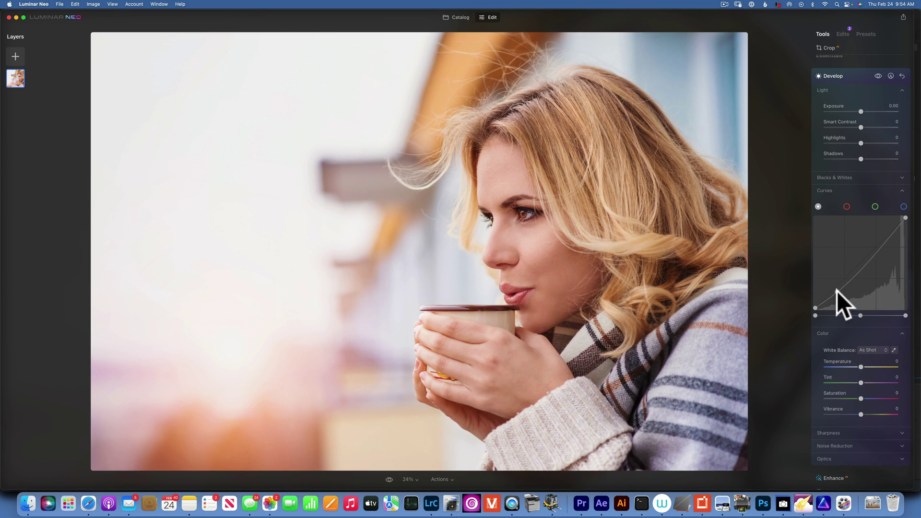
{"action": "left_click_drag", "start_coordinate": [878, 243], "coordinate": [876, 241]}
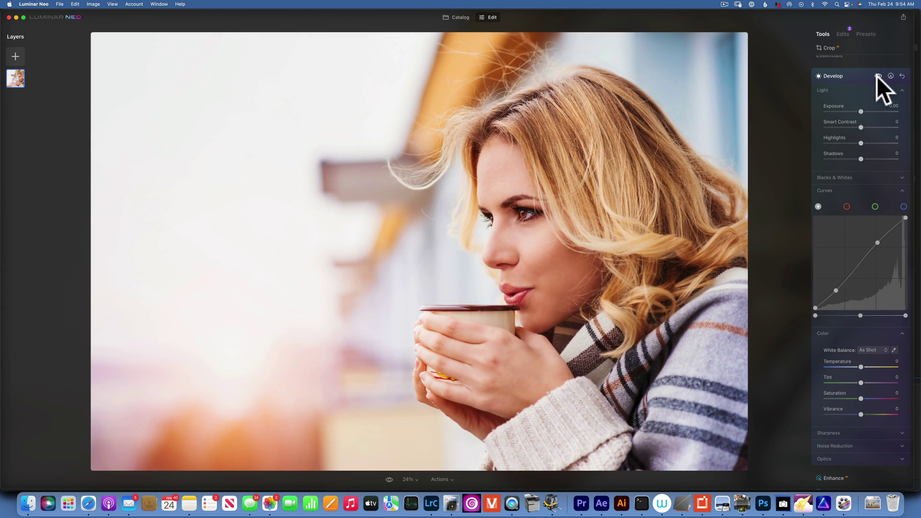
- Compare the woman's photo with and without the S-shaped tone curve twice
{"action": "left_click", "coordinate": [876, 75]}
{"action": "left_click", "coordinate": [877, 75]}
{"action": "left_click", "coordinate": [877, 76]}
{"action": "left_click", "coordinate": [877, 75]}
- Raise the midtones of the red channel curve slightly, and compare the photo with and without the Develop adjustments twice
{"action": "left_click", "coordinate": [846, 206]}
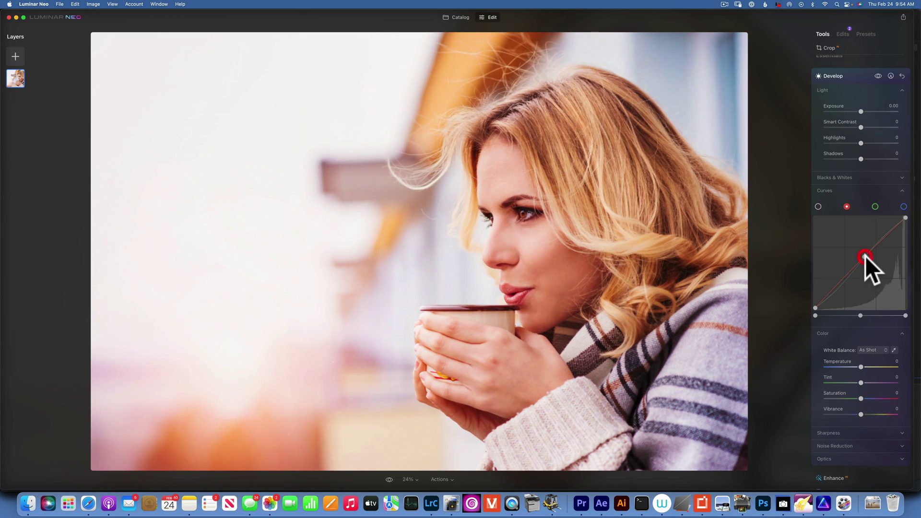
{"action": "left_click", "coordinate": [877, 75]}
{"action": "left_click", "coordinate": [877, 76]}
{"action": "left_click", "coordinate": [877, 75]}
{"action": "left_click", "coordinate": [877, 76]}
- Partly erase the Develop effect from the woman's face with the paint mask eraser at strength 27 and size 700
{"action": "left_click", "coordinate": [891, 75]}
{"action": "left_click", "coordinate": [884, 98]}
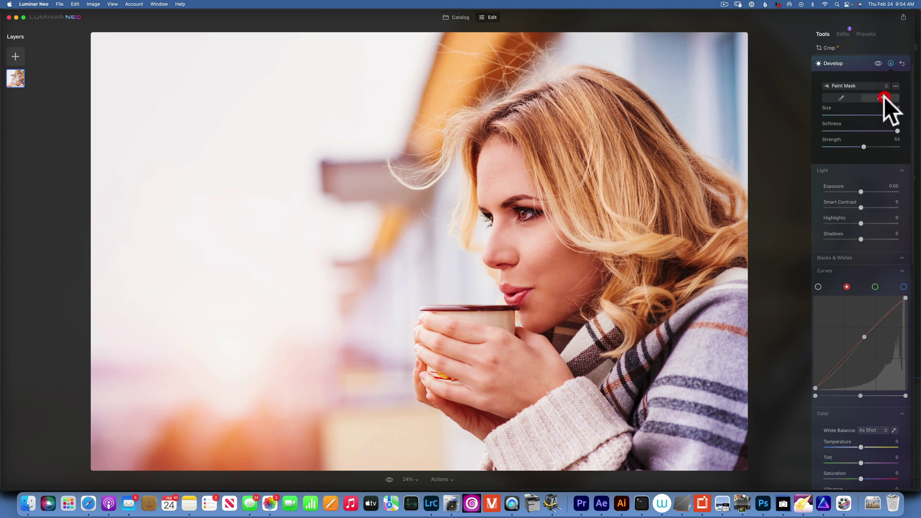
{"action": "left_click_drag", "start_coordinate": [864, 147], "coordinate": [844, 147]}
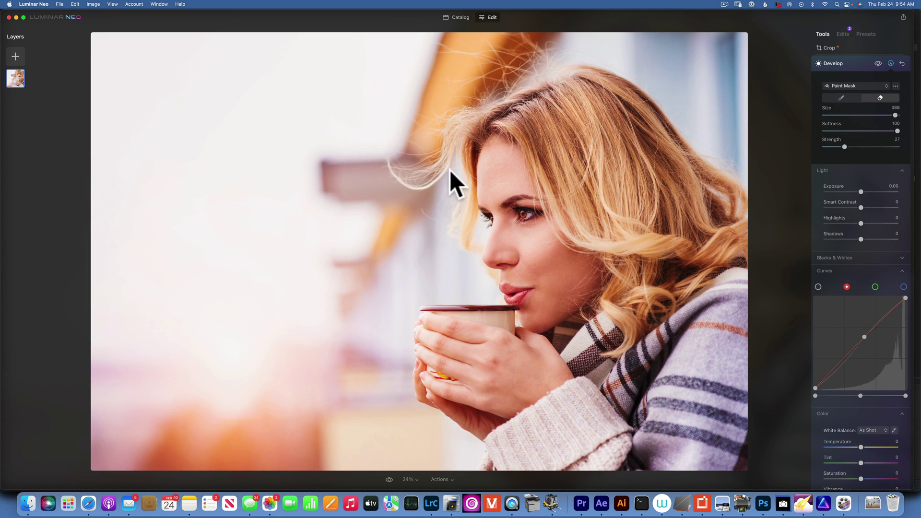
{"action": "key", "text": "bracketright"}
{"action": "key", "text": "bracketright"}
{"action": "key", "text": "bracketright"}
{"action": "key", "text": "bracketright"}
{"action": "key", "text": "bracketright"}
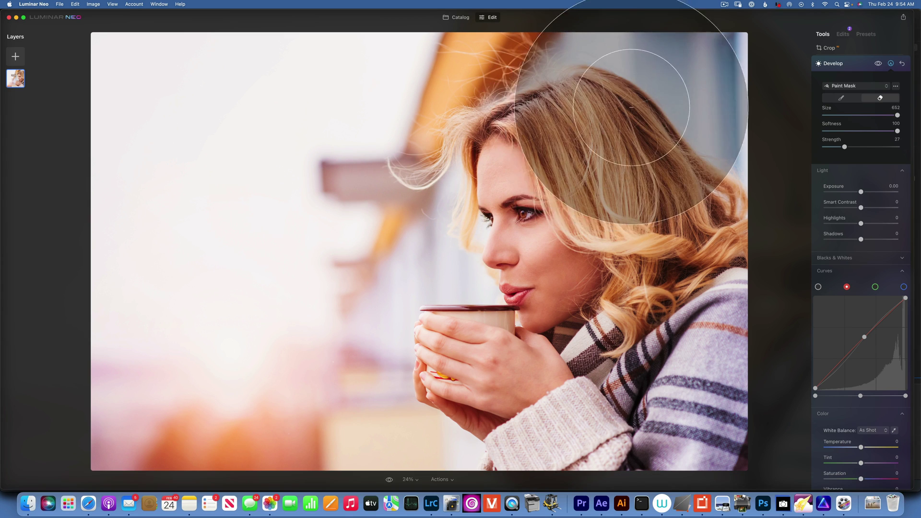
{"action": "key", "text": "bracketright"}
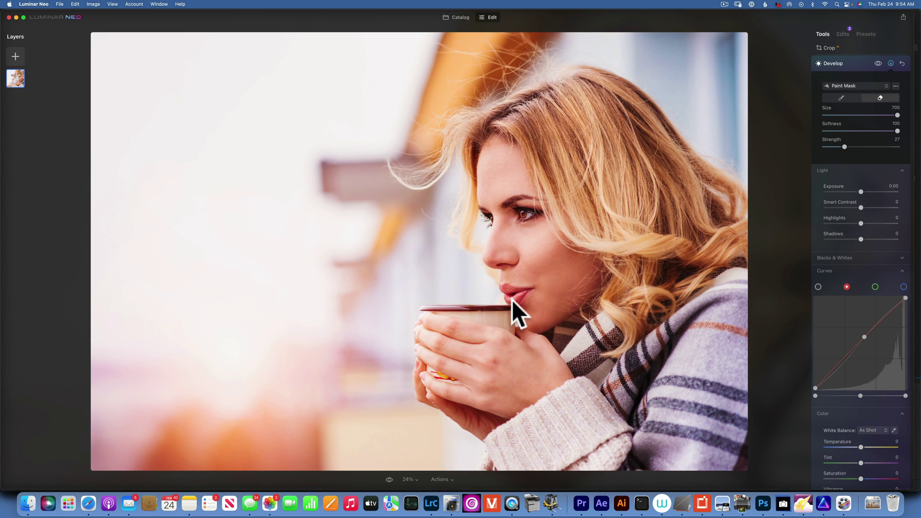
{"action": "left_click", "coordinate": [537, 290]}
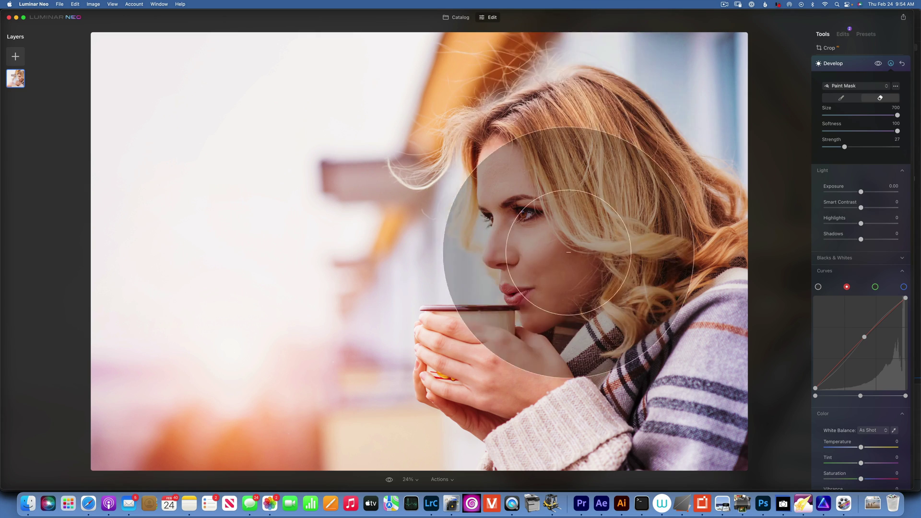
{"action": "mouse_move", "coordinate": [565, 267]}
{"action": "left_mouse_down"}
{"action": "mouse_move", "coordinate": [618, 370]}
{"action": "mouse_move", "coordinate": [222, 376]}
{"action": "mouse_move", "coordinate": [161, 119]}
{"action": "mouse_move", "coordinate": [605, 114]}
{"action": "mouse_move", "coordinate": [544, 284]}
{"action": "mouse_move", "coordinate": [638, 319]}
{"action": "mouse_move", "coordinate": [530, 224]}
{"action": "left_mouse_up"}
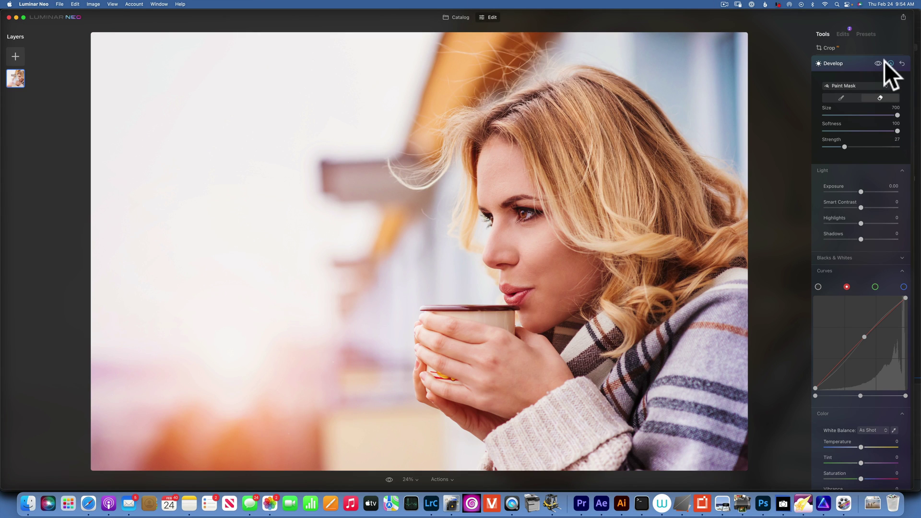
- Compare the photo with and without the masked Develop adjustments twice, and bring the curves back into view
{"action": "left_click", "coordinate": [878, 62]}
{"action": "left_click", "coordinate": [879, 61]}
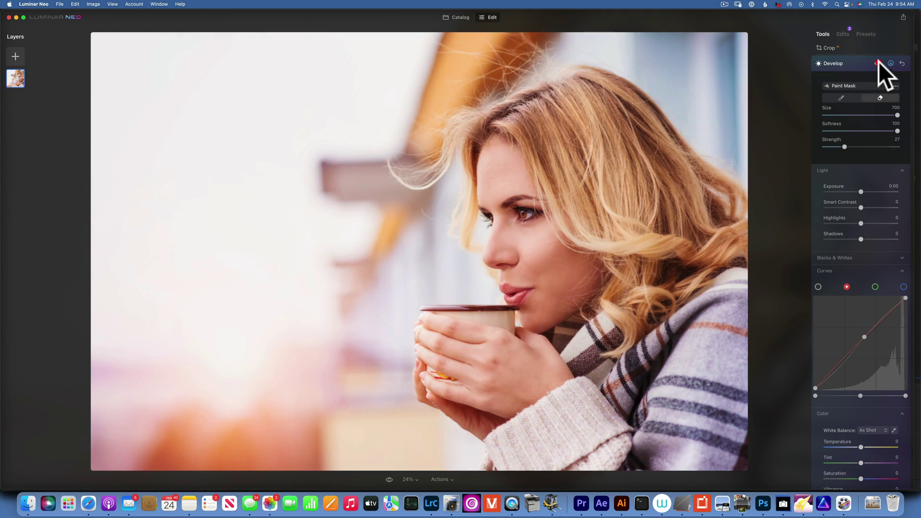
{"action": "left_click", "coordinate": [878, 61]}
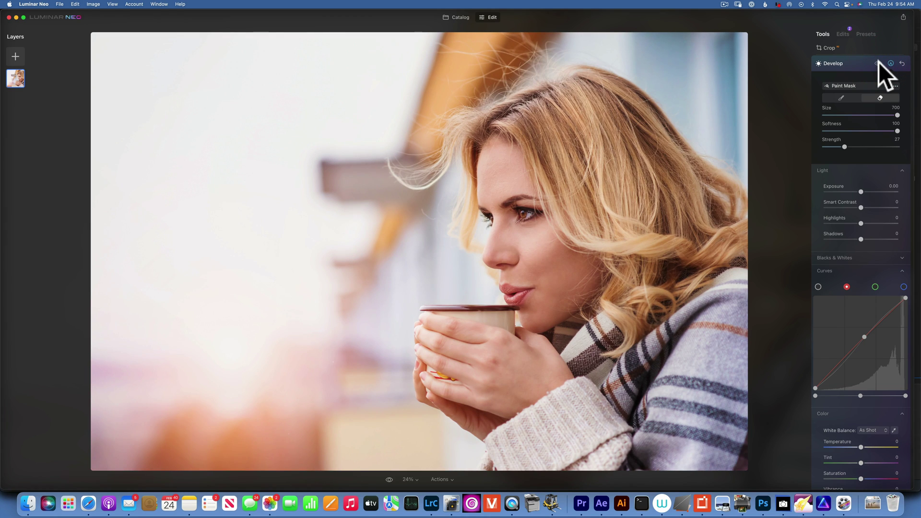
{"action": "left_click", "coordinate": [878, 61]}
{"action": "scroll", "coordinate": [869, 327], "scroll_direction": "down", "scroll_amount": 3}
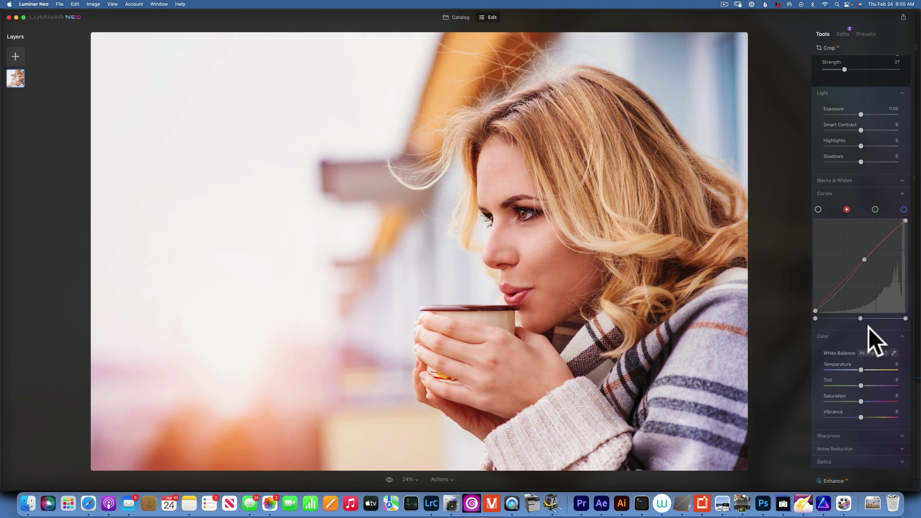